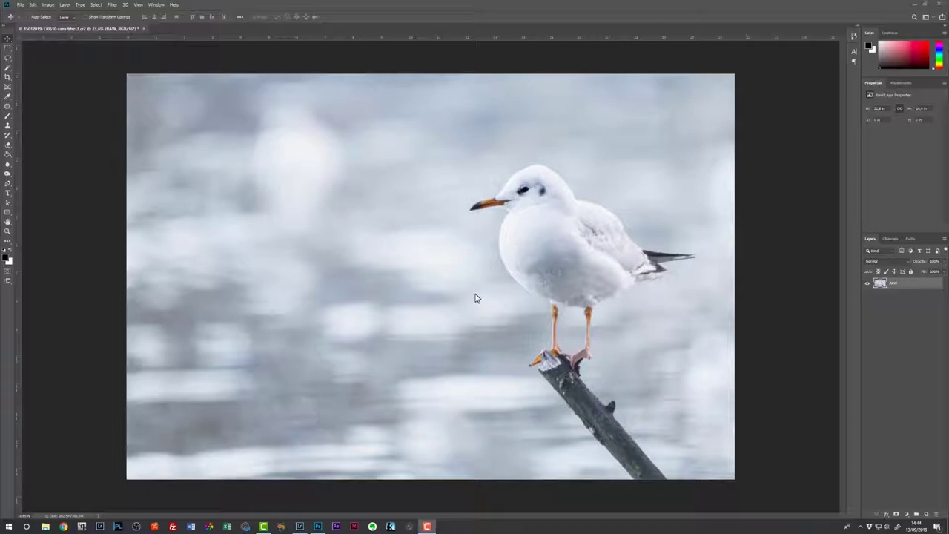
- Zoom and pan around the photo to inspect the gull's head, body and blurred background
scroll(469, 197, up, 2)
scroll(469, 197, up, 1)
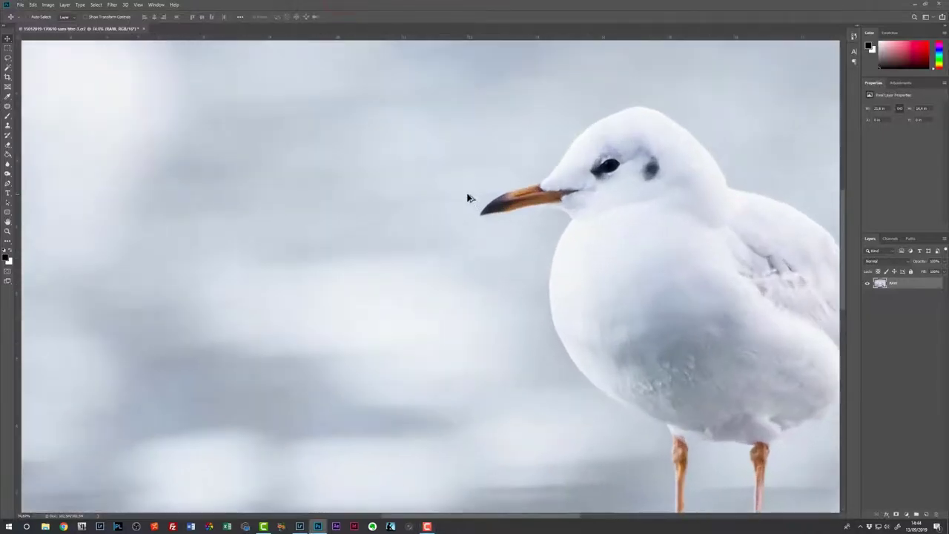
scroll(469, 200, up, 1)
mouse_move(631, 284)
mouse_down()
mouse_move(466, 240)
mouse_move(451, 200)
mouse_move(439, 258)
mouse_up()
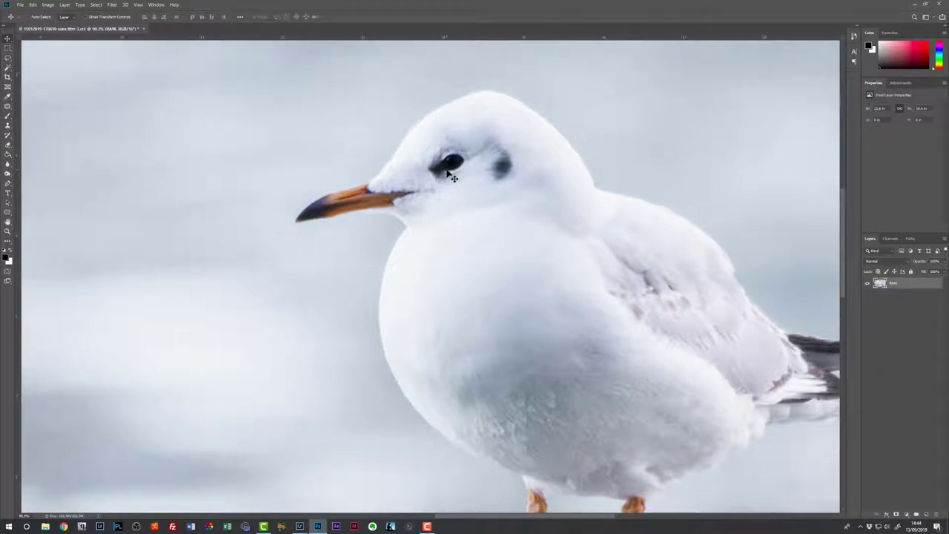
drag(559, 287, 545, 245)
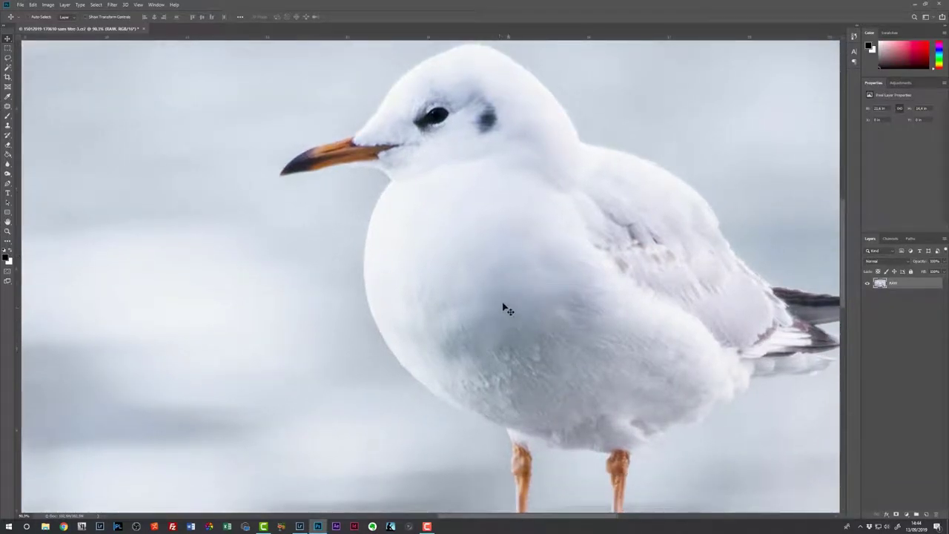
scroll(474, 311, down, 1)
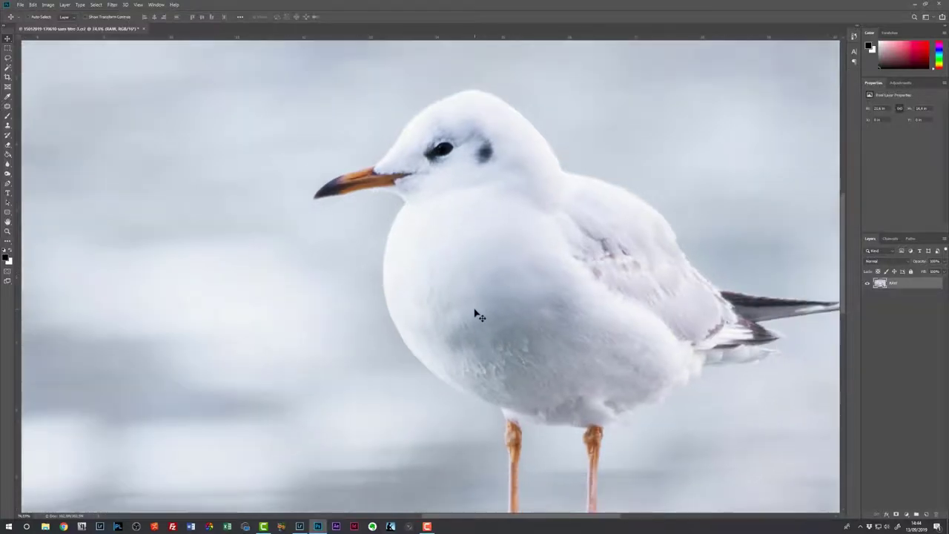
scroll(475, 312, down, 1)
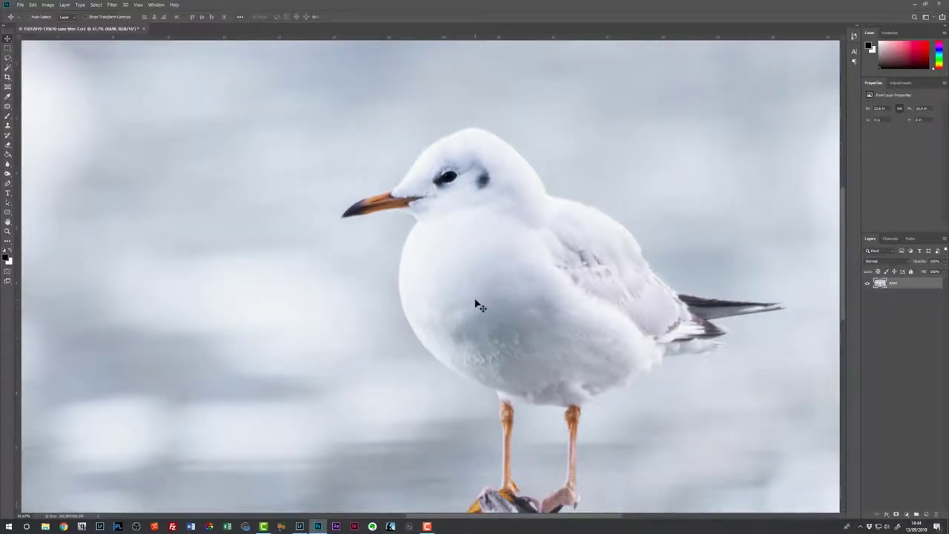
scroll(478, 289, down, 1)
scroll(479, 280, down, 1)
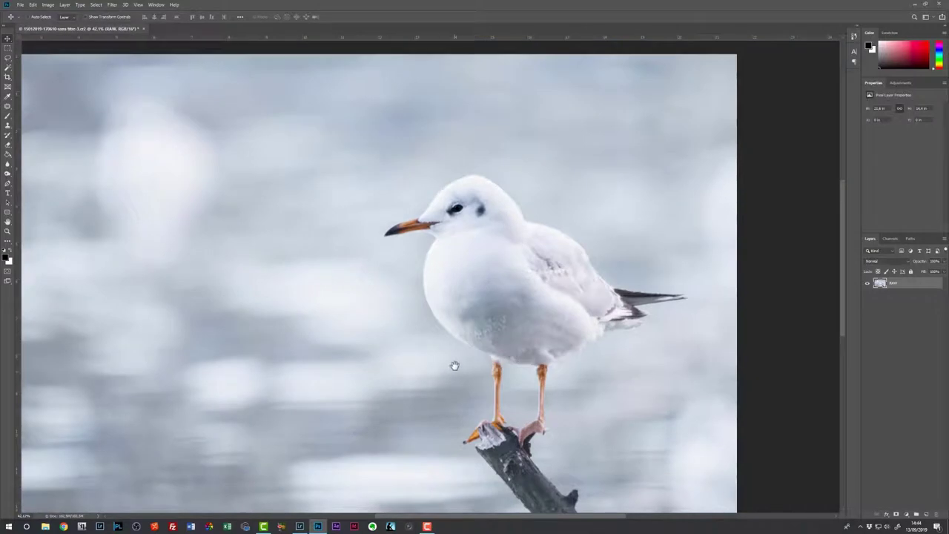
scroll(454, 363, down, 1)
scroll(411, 341, down, 1)
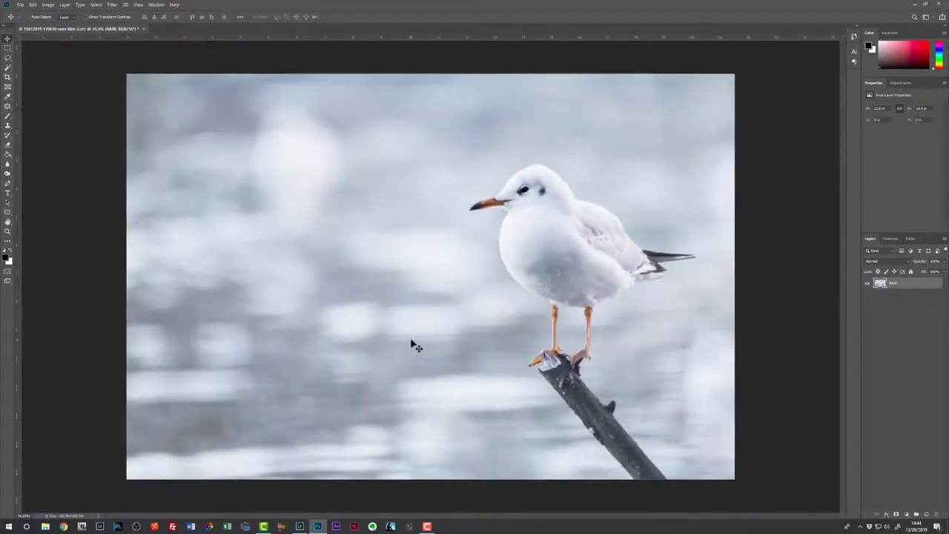
scroll(335, 155, up, 2)
scroll(335, 166, up, 2)
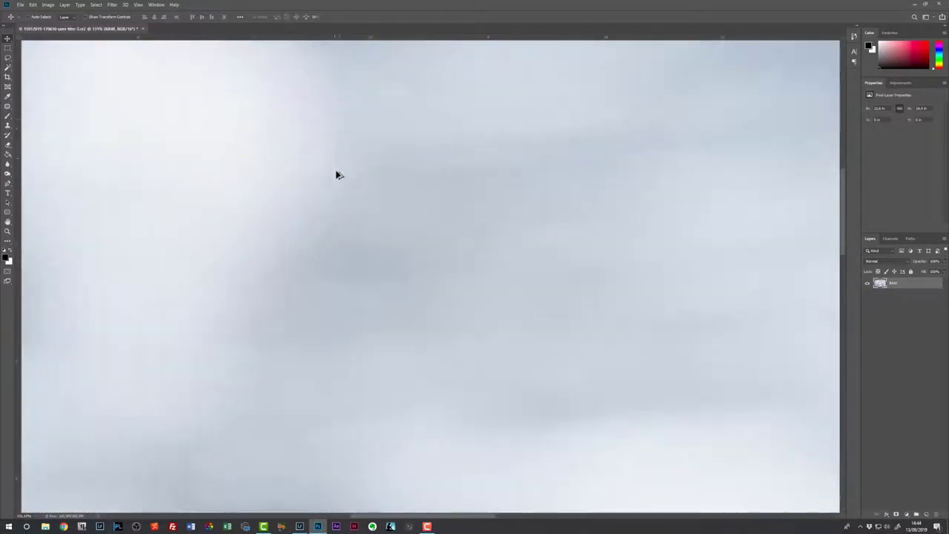
drag(453, 182, 440, 356)
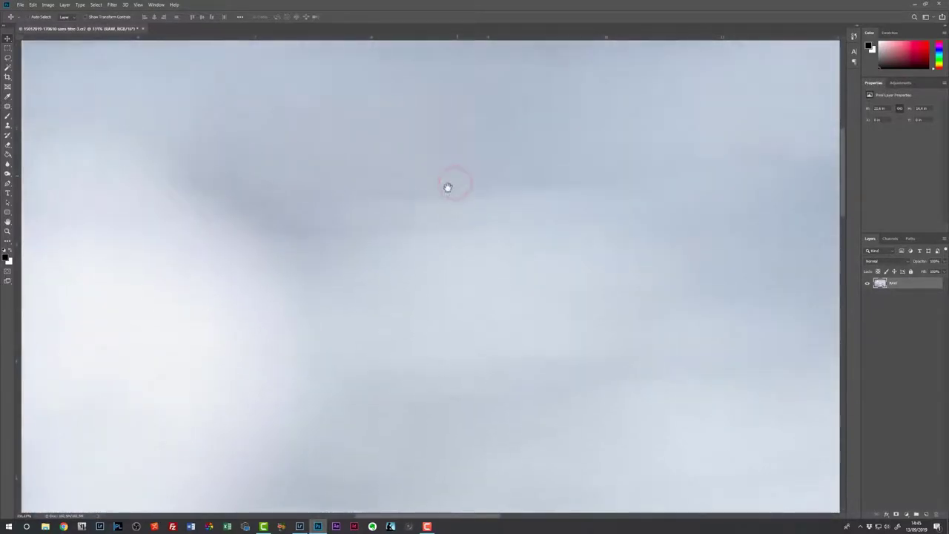
drag(448, 187, 430, 259)
drag(483, 215, 432, 200)
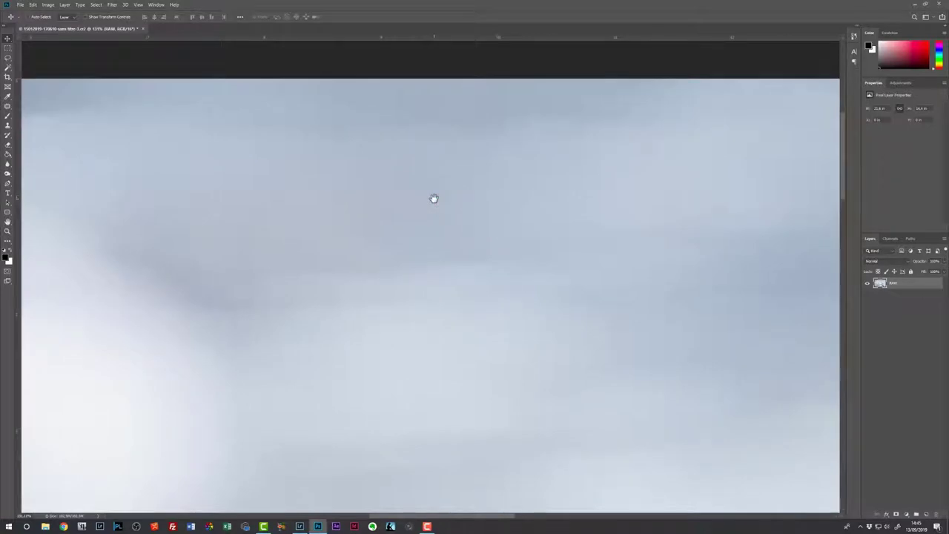
scroll(498, 200, down, 1)
scroll(566, 324, down, 1)
scroll(570, 367, down, 1)
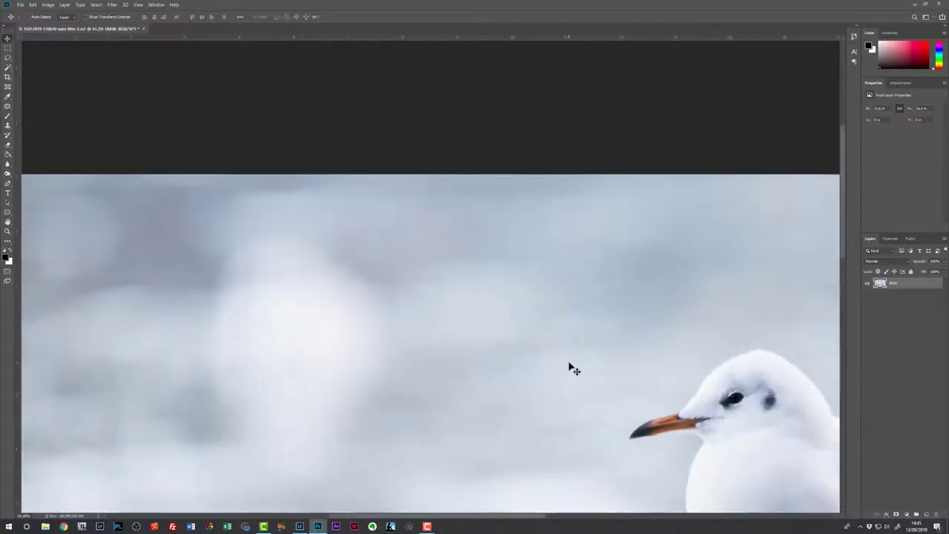
scroll(569, 367, down, 1)
scroll(438, 275, down, 1)
scroll(451, 299, down, 1)
scroll(499, 354, down, 1)
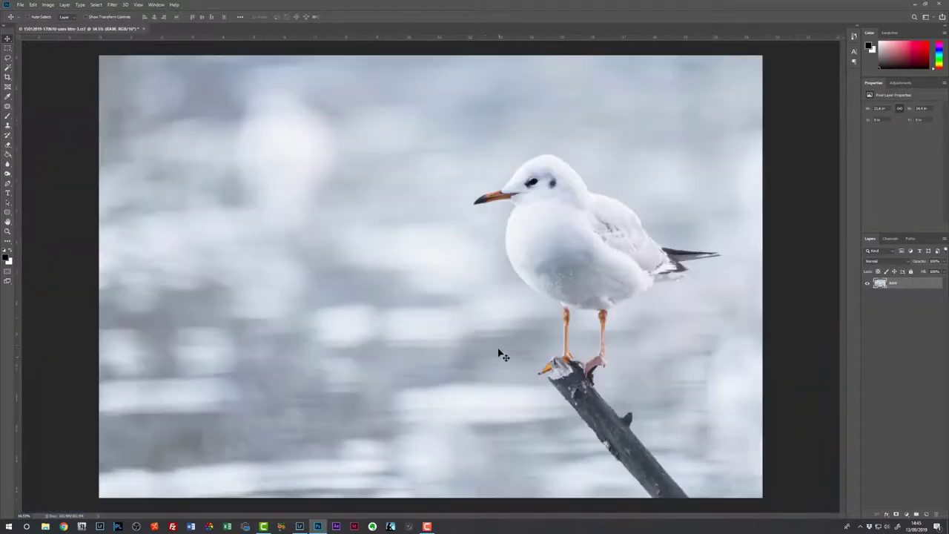
- Zoom in on the gull's body and wing, then add a Vibrance adjustment layer above RAW
click(477, 322)
ctrl+click(586, 251)
drag(512, 259, 443, 277)
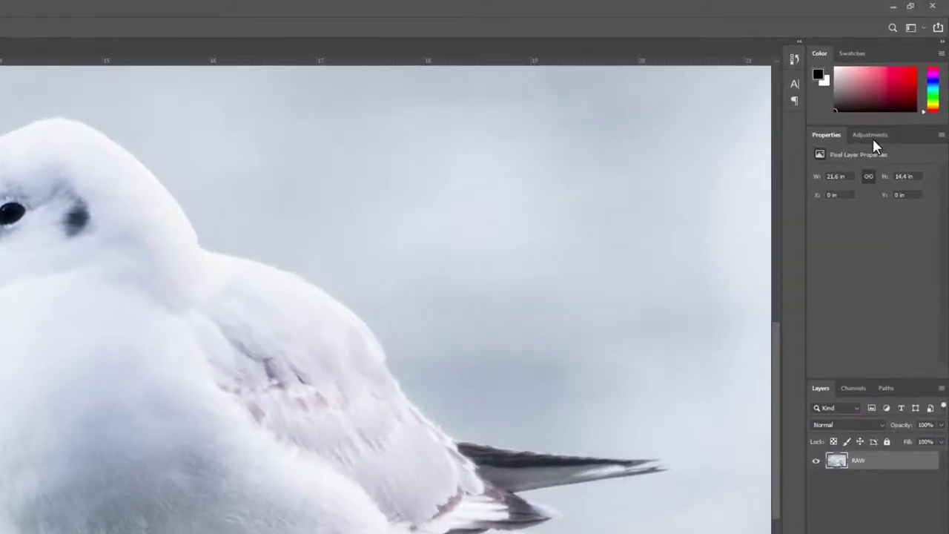
click(867, 135)
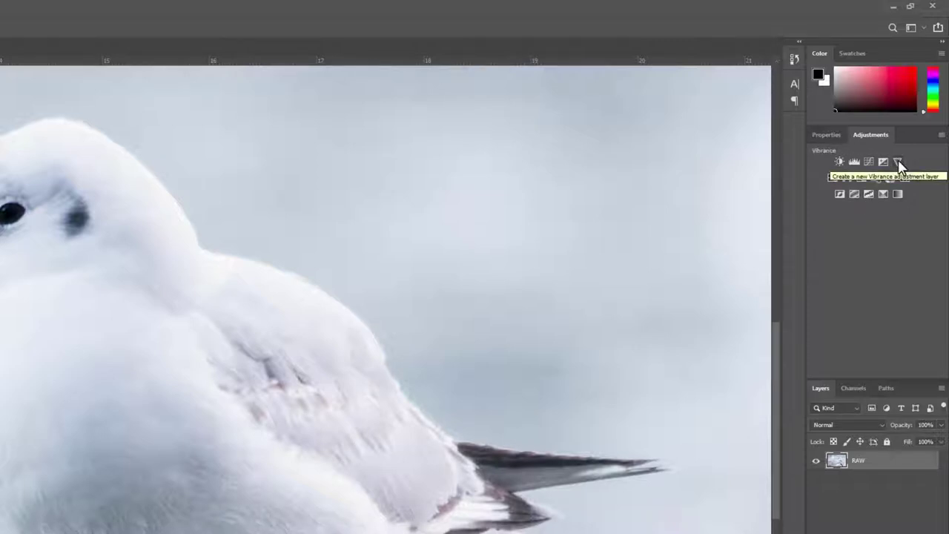
click(897, 162)
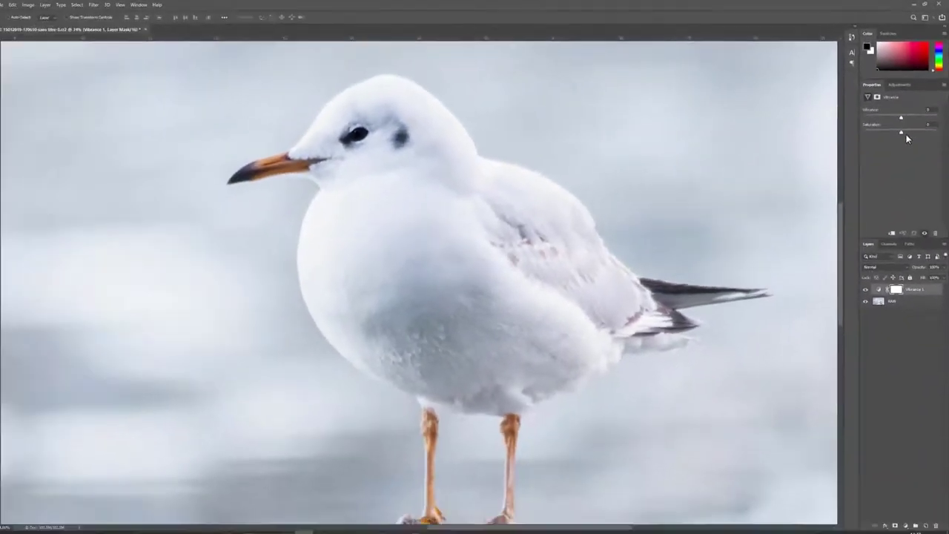
- Lower Vibrance 1 to -25, then toggle it to compare, leaving it hidden
drag(903, 119, 893, 116)
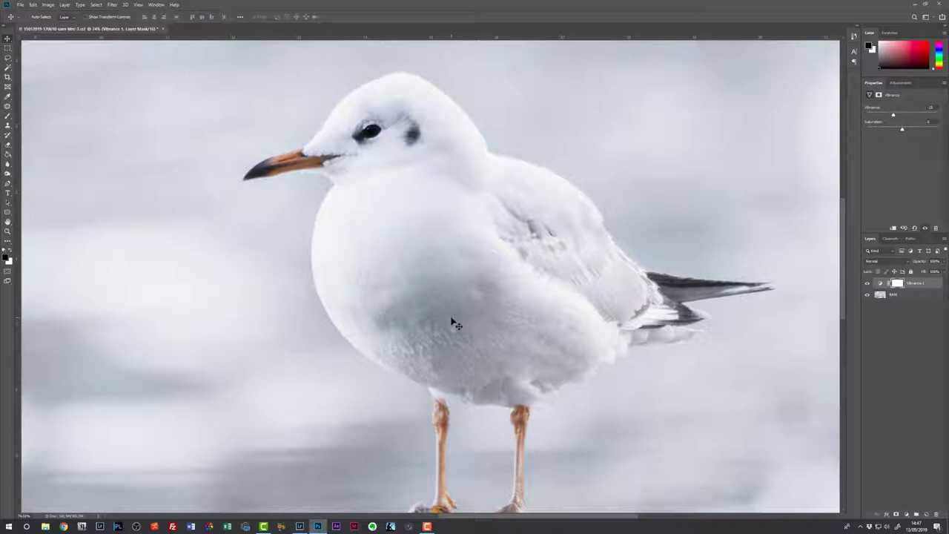
click(866, 284)
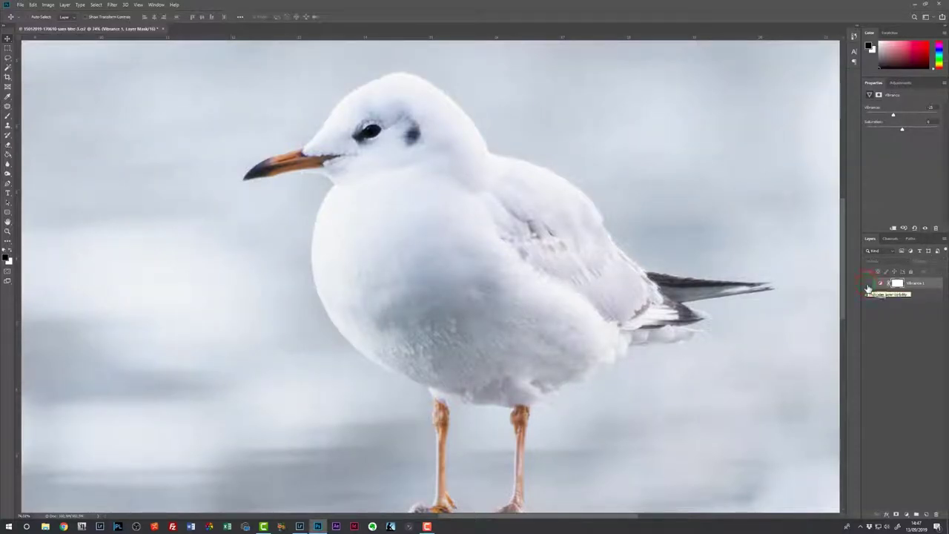
click(868, 284)
scroll(423, 286, down, 2)
scroll(417, 286, down, 2)
scroll(417, 285, down, 1)
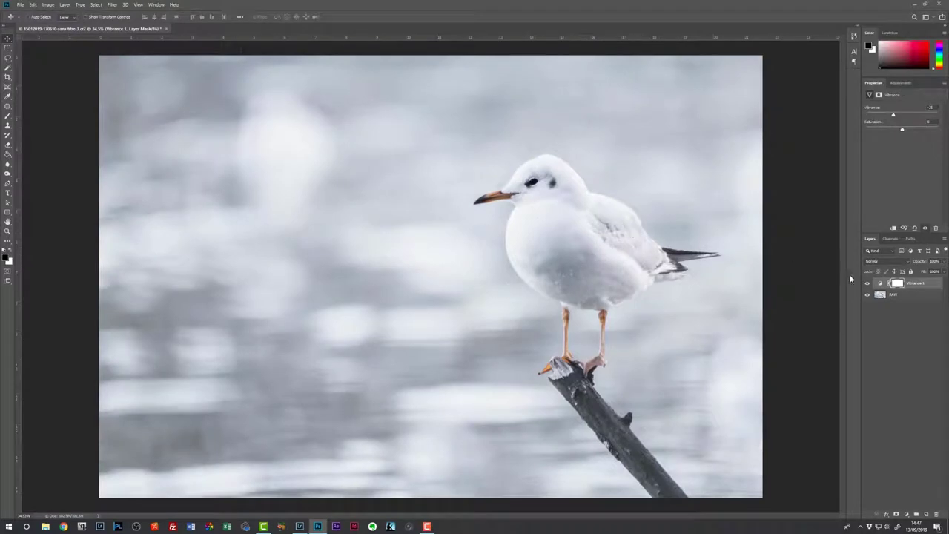
click(868, 285)
click(868, 285)
click(868, 284)
scroll(588, 255, up, 1)
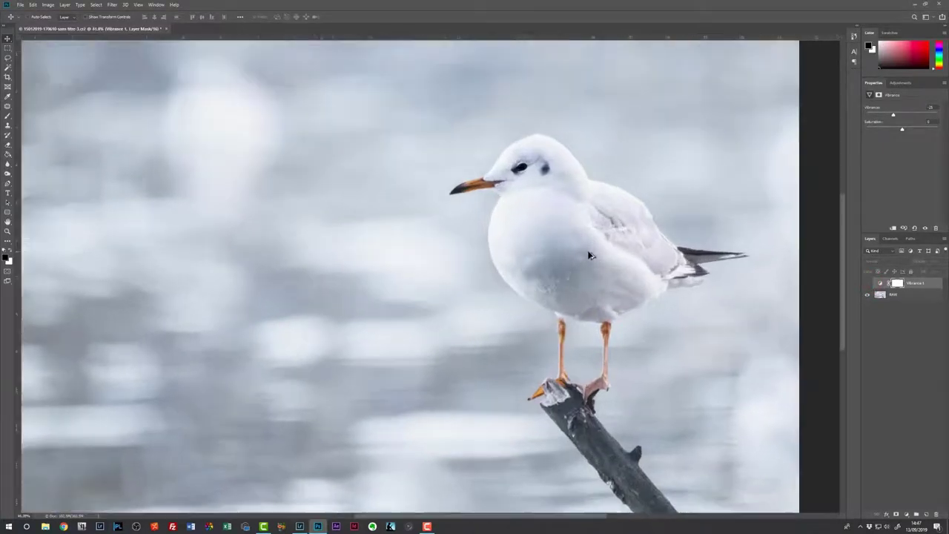
scroll(588, 255, up, 3)
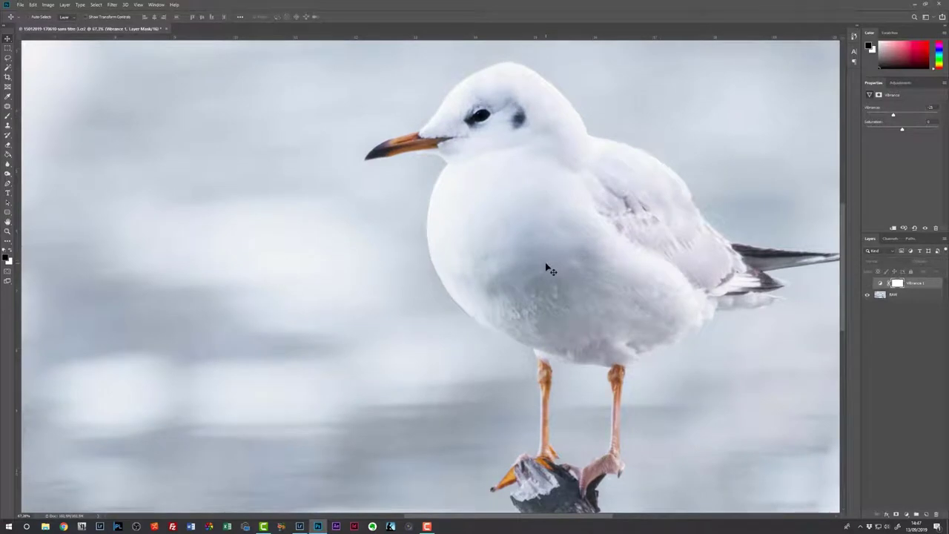
- Make Vibrance 1 visible, target its layer mask, and select the Brush tool
click(866, 284)
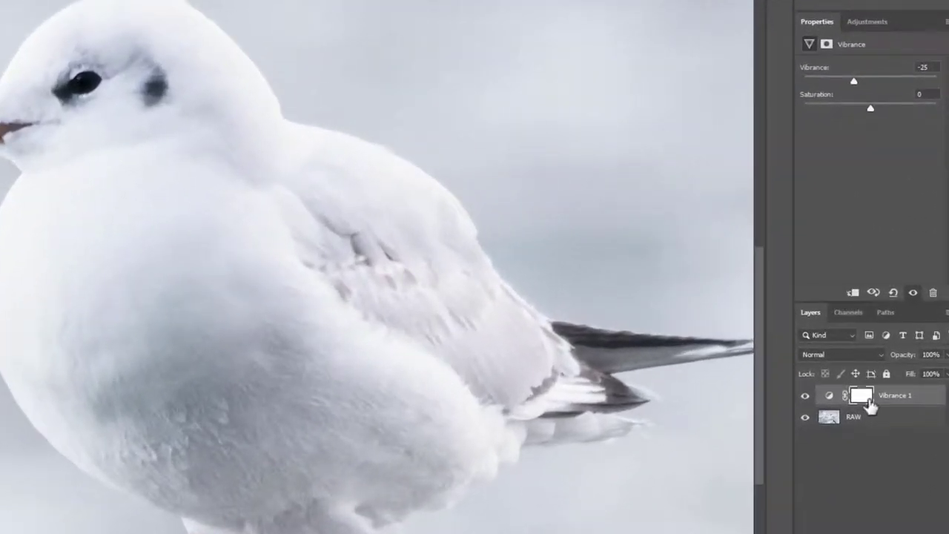
click(862, 399)
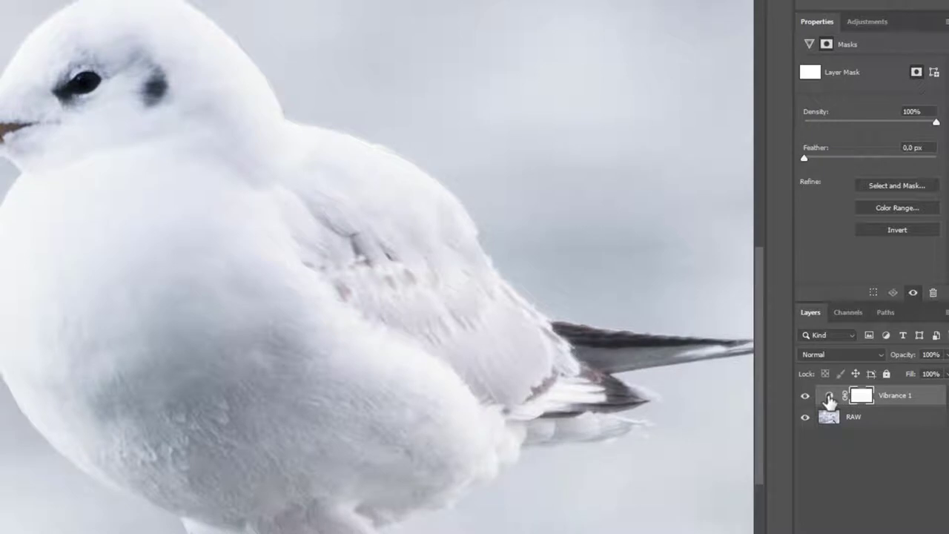
click(829, 399)
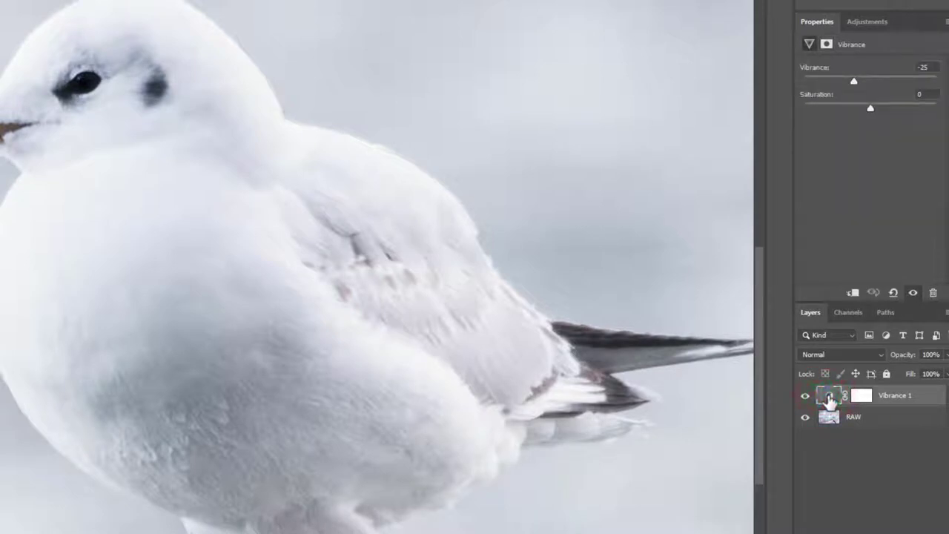
click(862, 398)
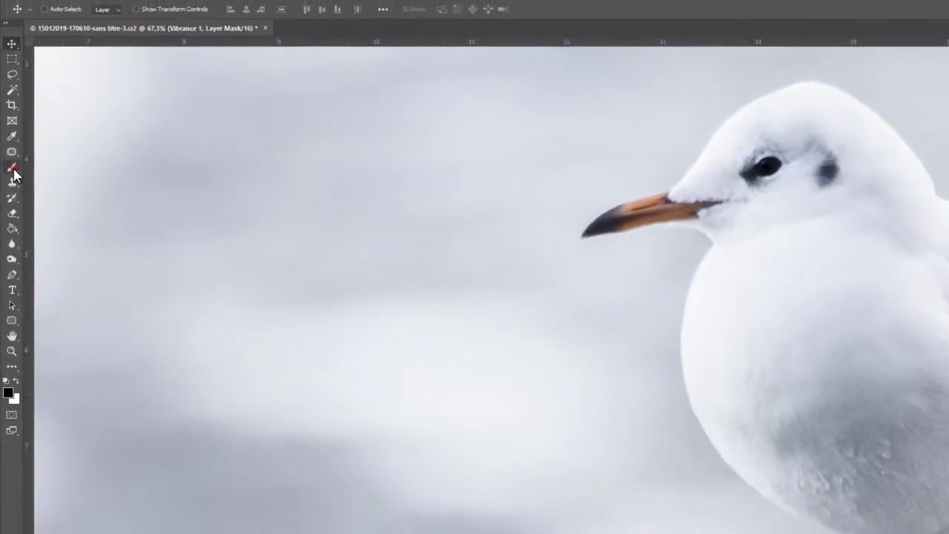
click(12, 169)
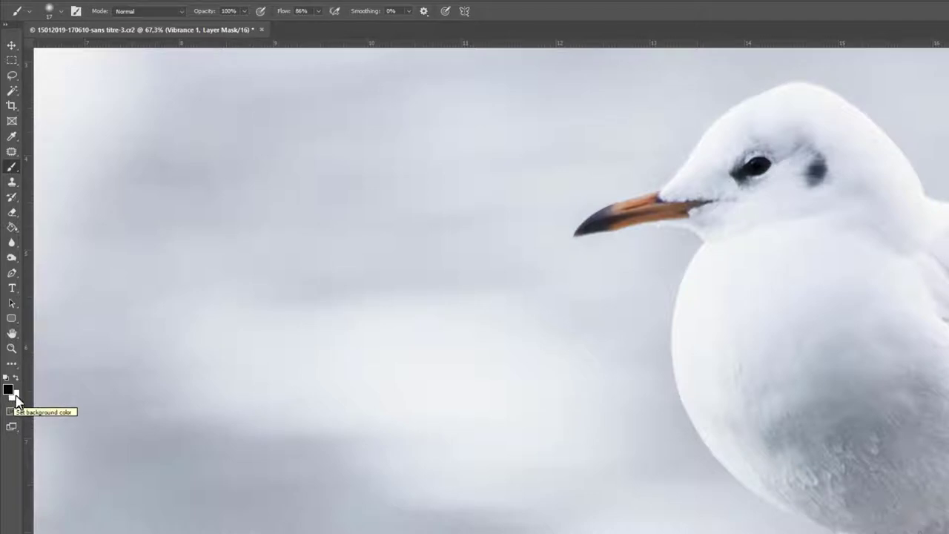
- Set black as the painting colour and slightly enlarge the brush
click(16, 379)
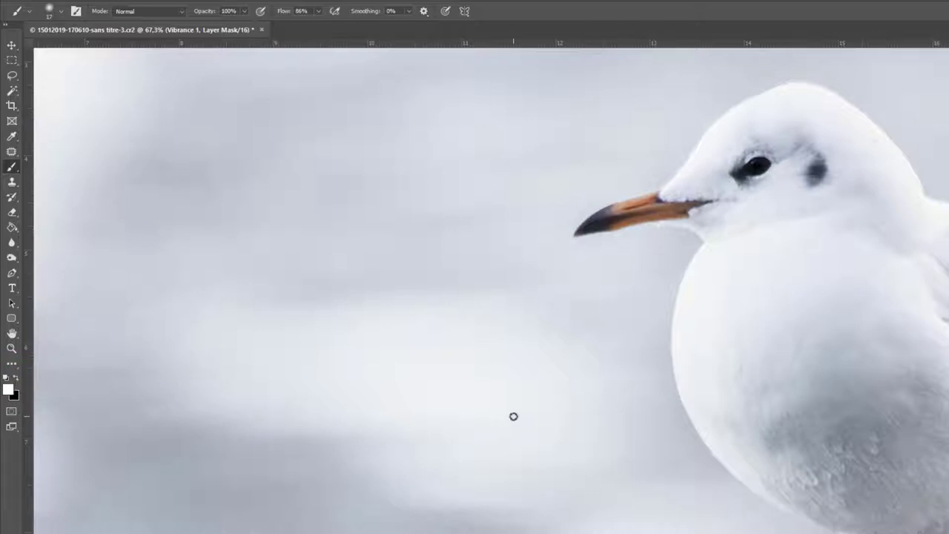
key(x)
key(x)
key(x)
right_click(640, 417)
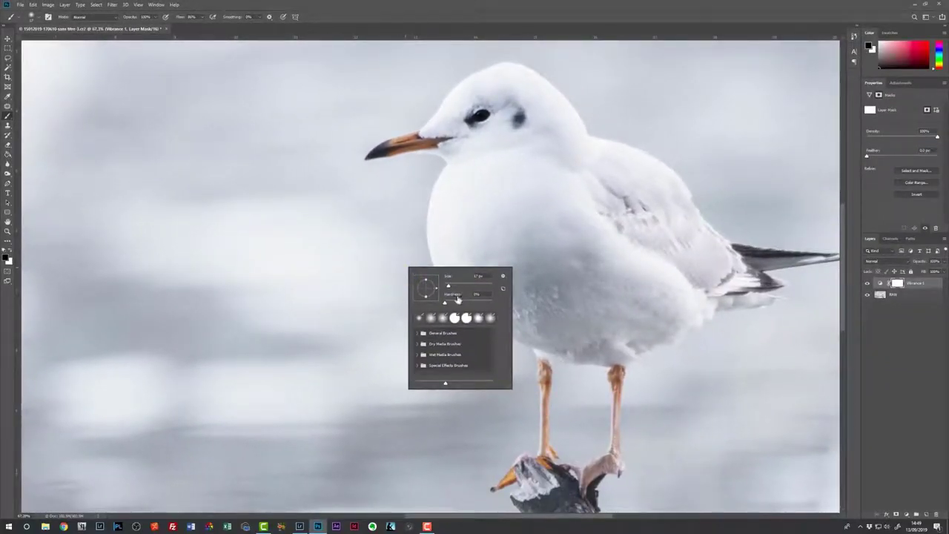
drag(450, 288, 456, 288)
key(Return)
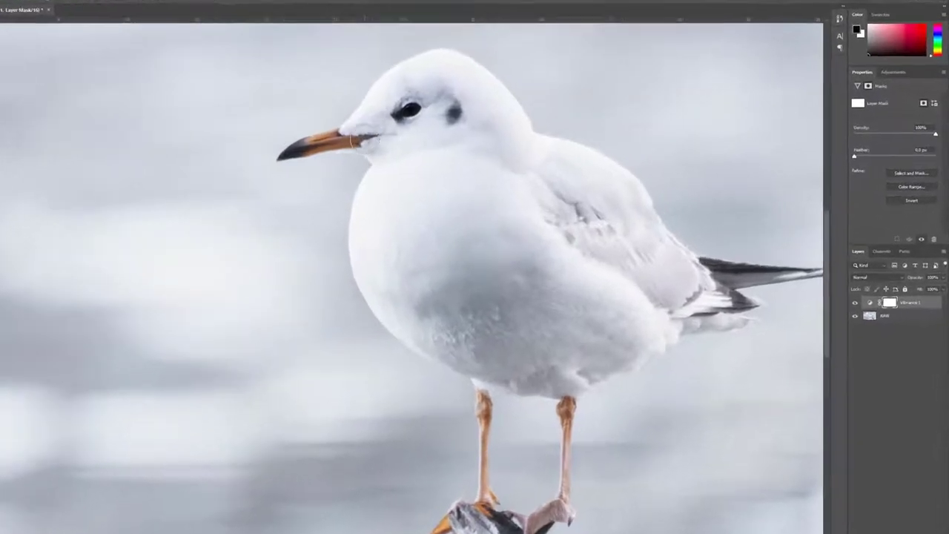
- Paint black on the Vibrance 1 mask over the gull's lower chest
click(204, 176)
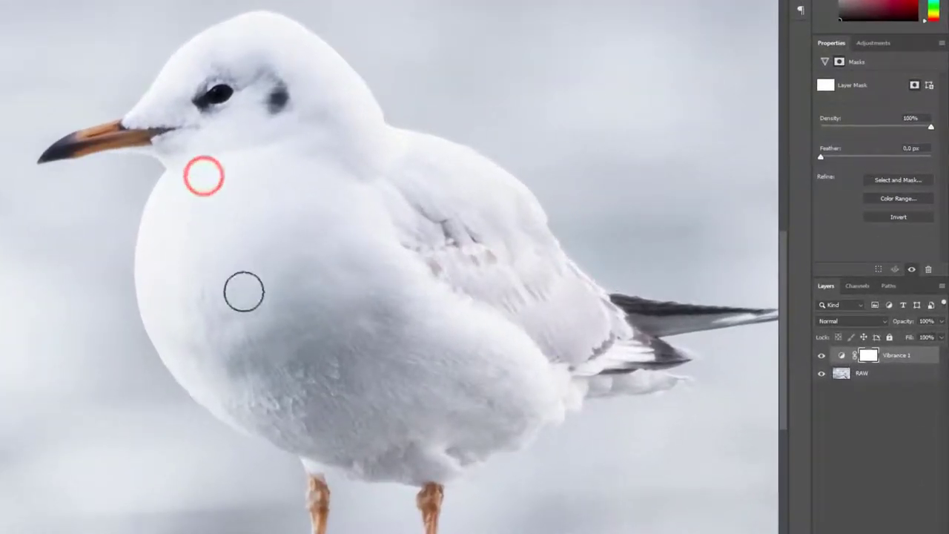
drag(265, 357, 289, 335)
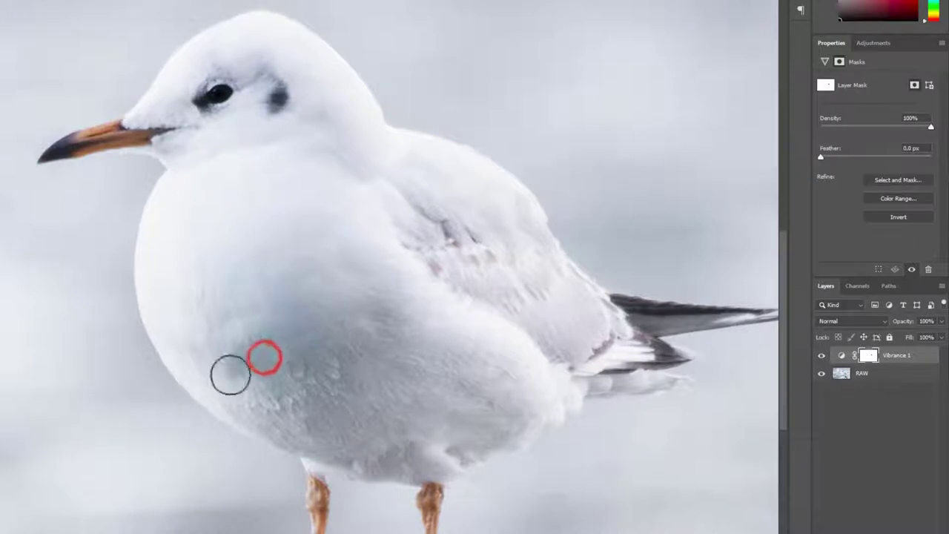
mouse_move(230, 374)
mouse_down()
mouse_move(254, 345)
mouse_move(258, 392)
mouse_move(318, 295)
mouse_move(319, 348)
mouse_move(330, 316)
mouse_move(292, 329)
mouse_move(297, 312)
mouse_move(250, 360)
mouse_move(254, 305)
mouse_move(253, 329)
mouse_up()
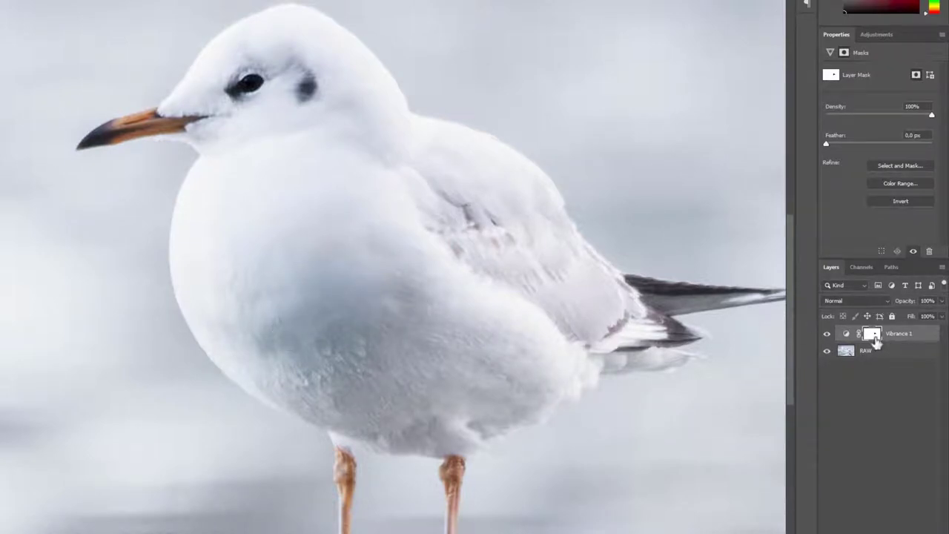
- Preview the Vibrance 1 mask on its own, then return to the normal photo view
alt+click(874, 336)
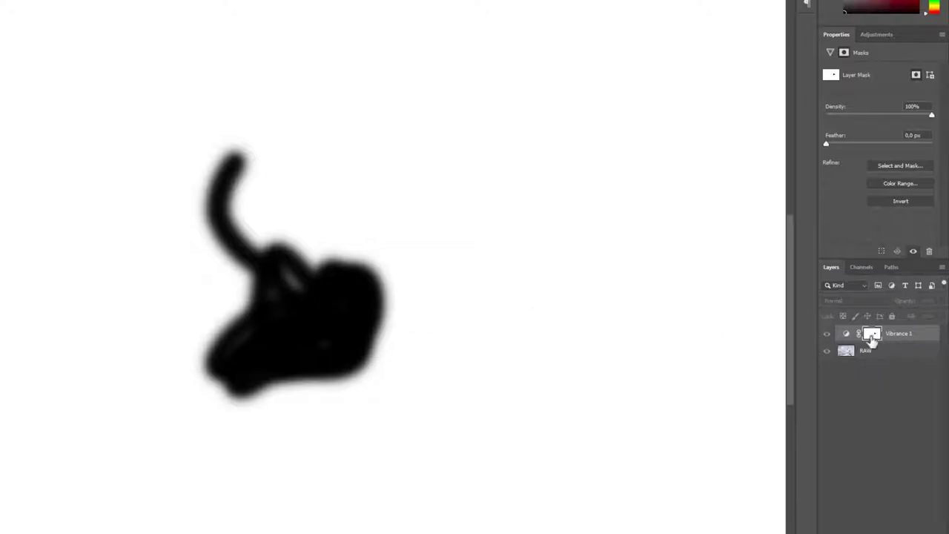
alt+click(872, 335)
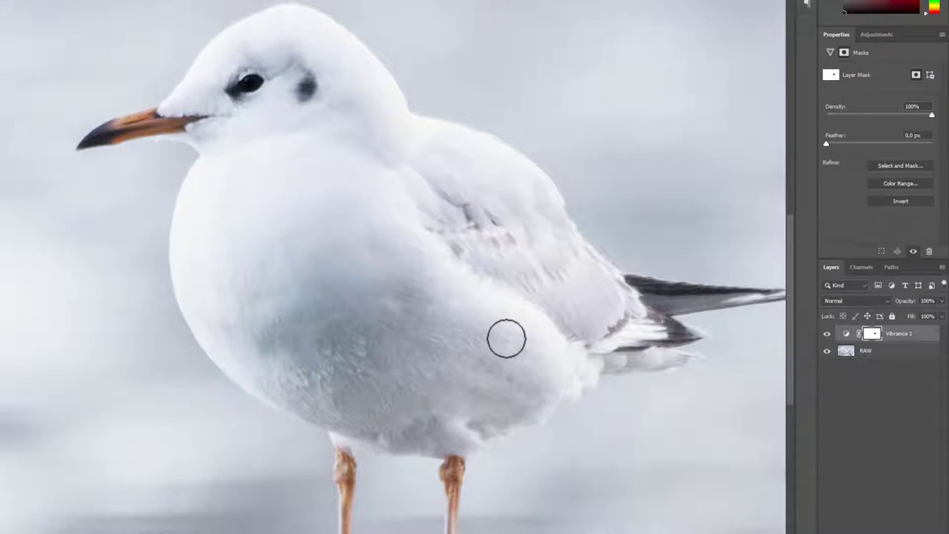
key(v)
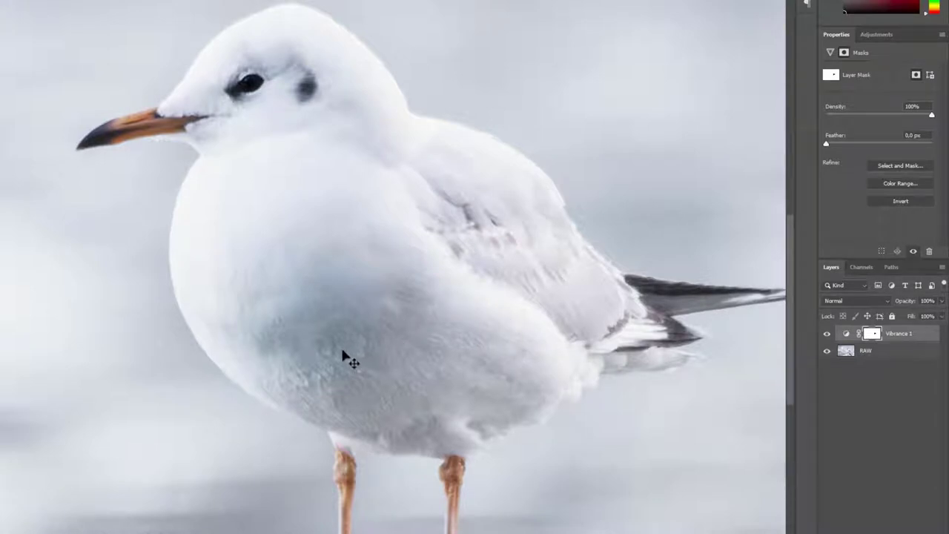
key(b)
- Undo the last brush stroke on the mask and hide Vibrance 1 to compare
key(v)
key(ctrl+z)
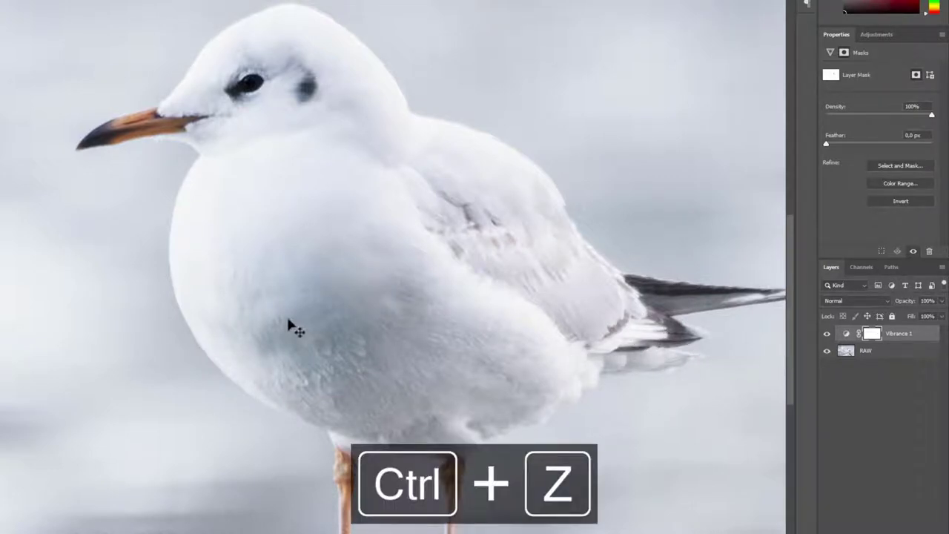
click(826, 334)
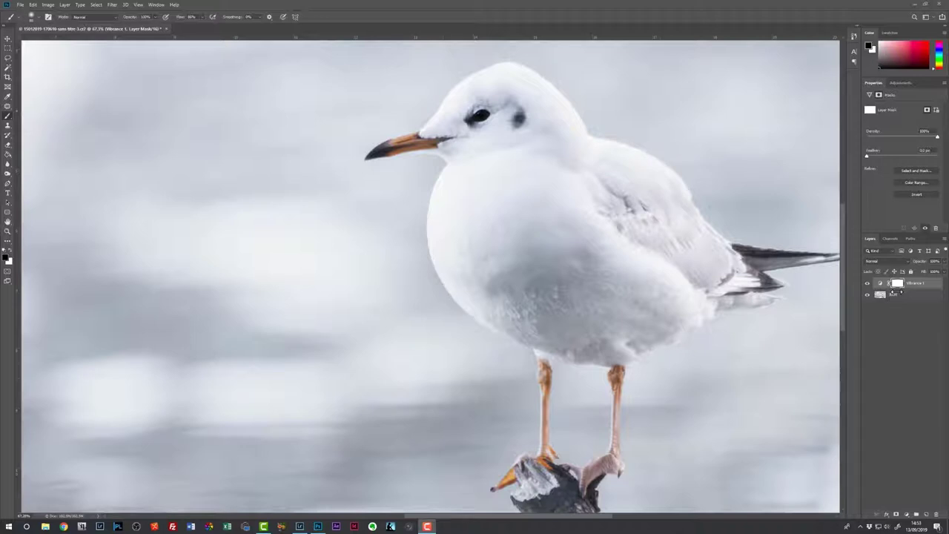
- Fill the targeted Vibrance 1 mask with black, then zoom out and back in on the gull
key(alt+BackSpace)
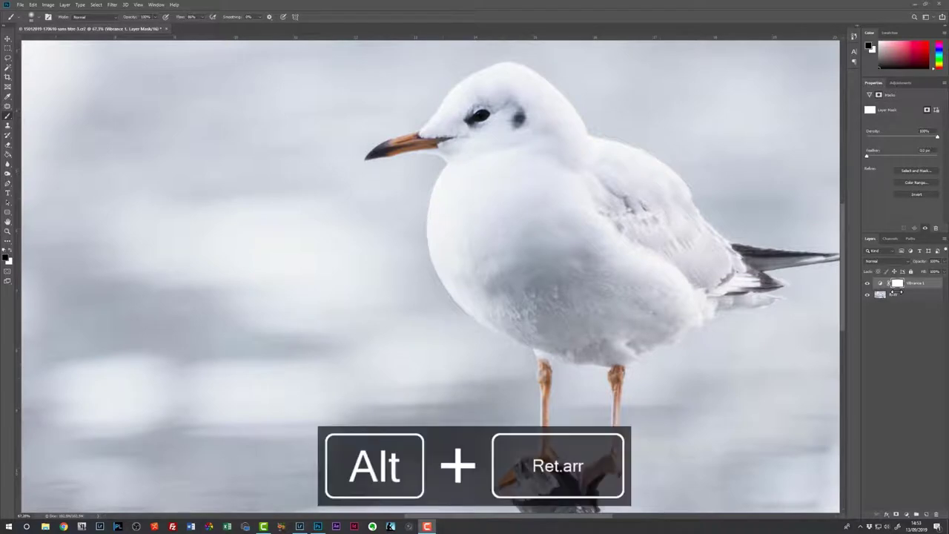
click(897, 283)
key(alt+BackSpace)
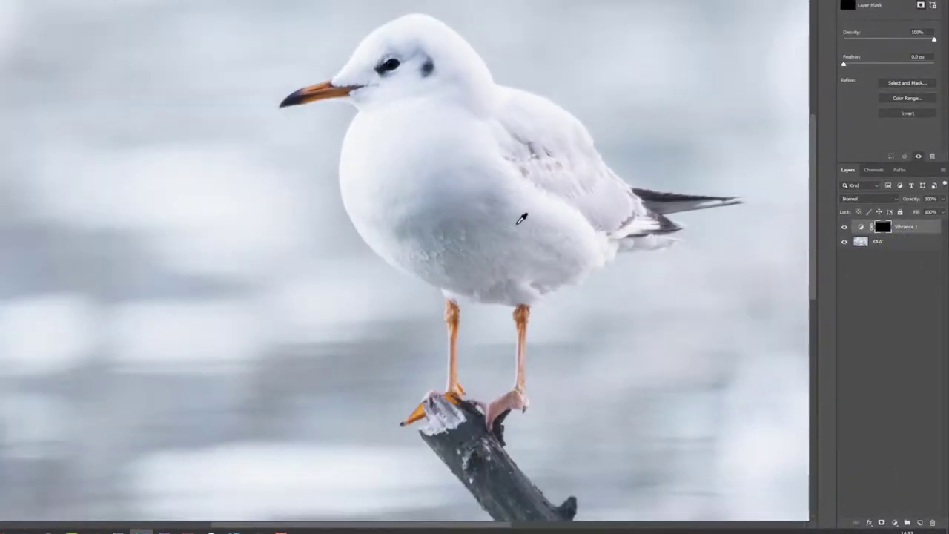
key(ctrl+minus)
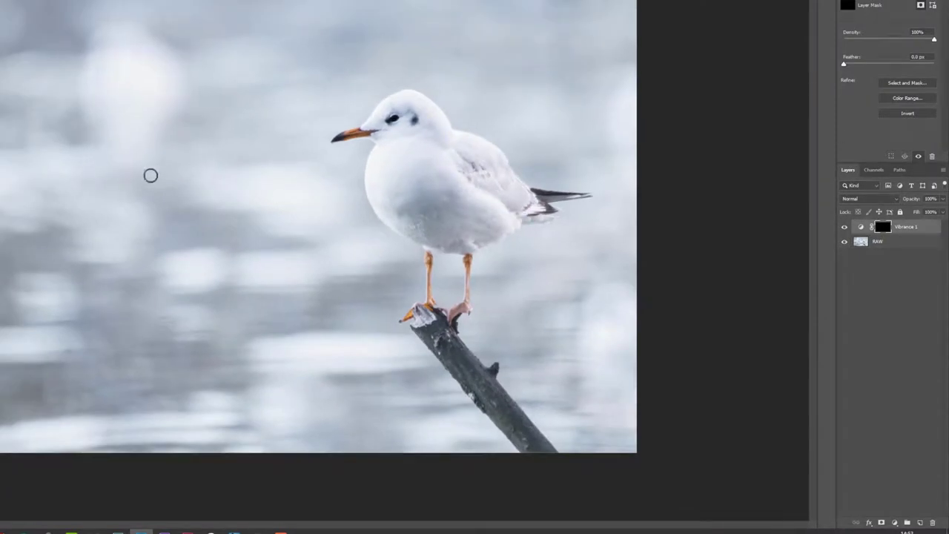
key(ctrl+plus)
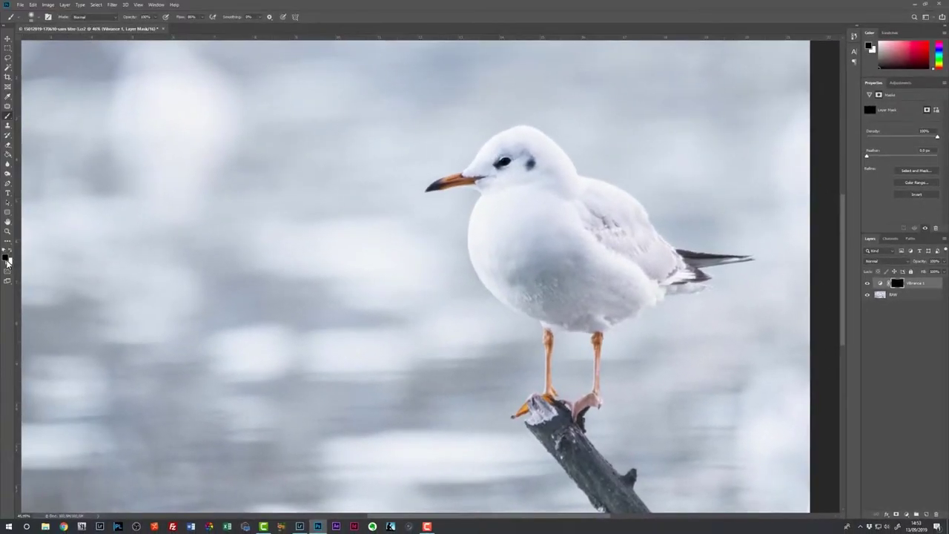
- Make white the painting colour, zoom in on the chest, and set the brush to 150 px
click(8, 258)
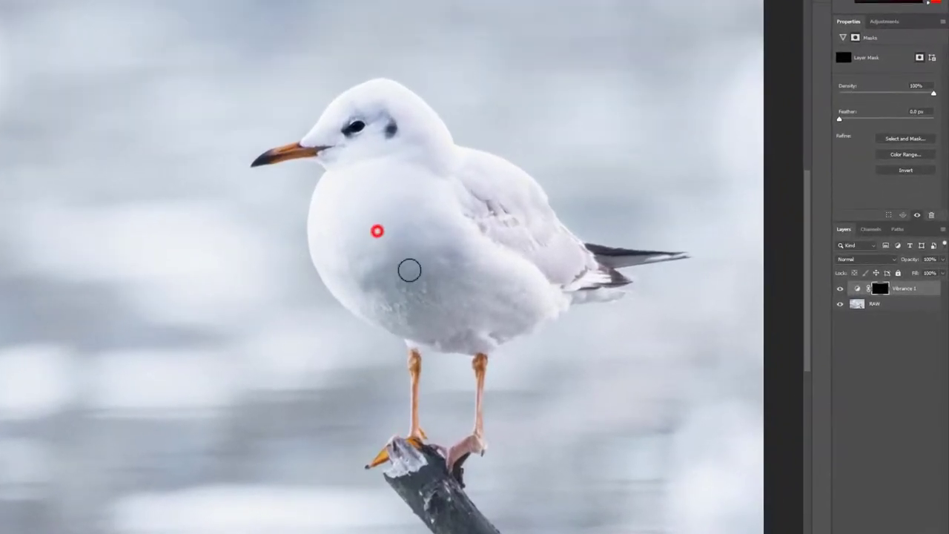
click(510, 235)
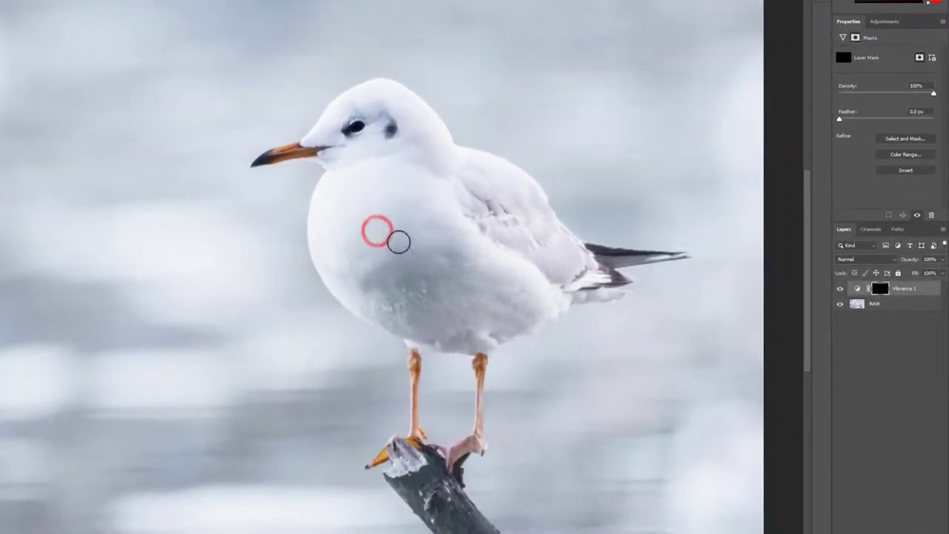
scroll(405, 261, up, 3)
drag(354, 276, 233, 278)
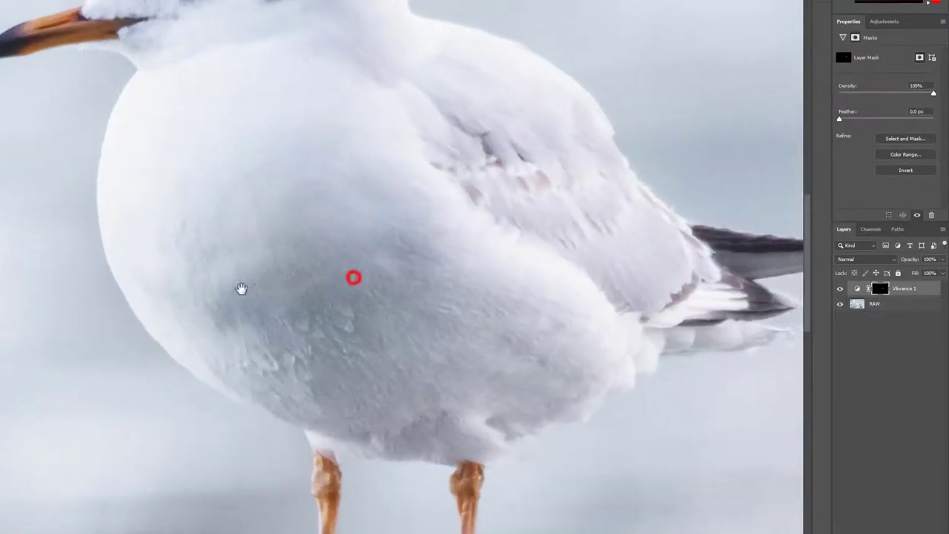
click(249, 256)
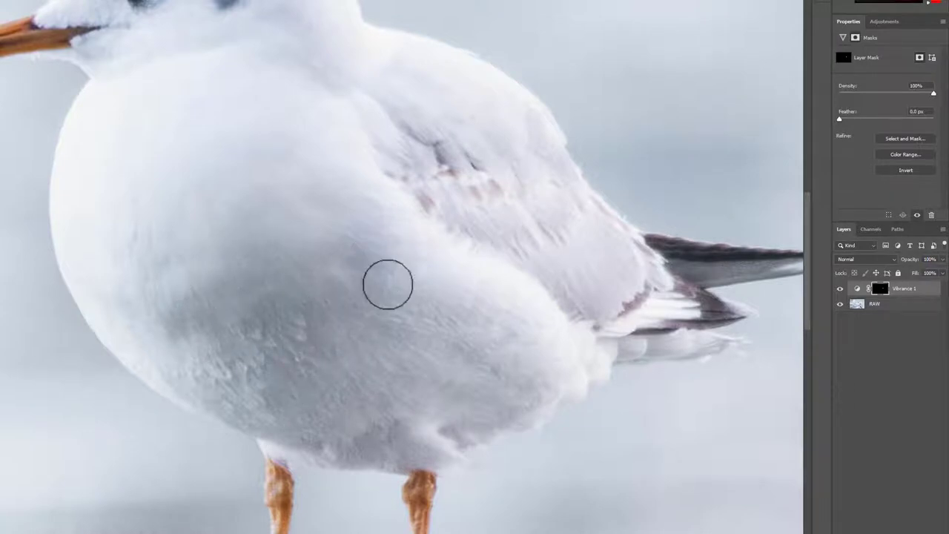
right_click(354, 292)
drag(433, 315, 441, 314)
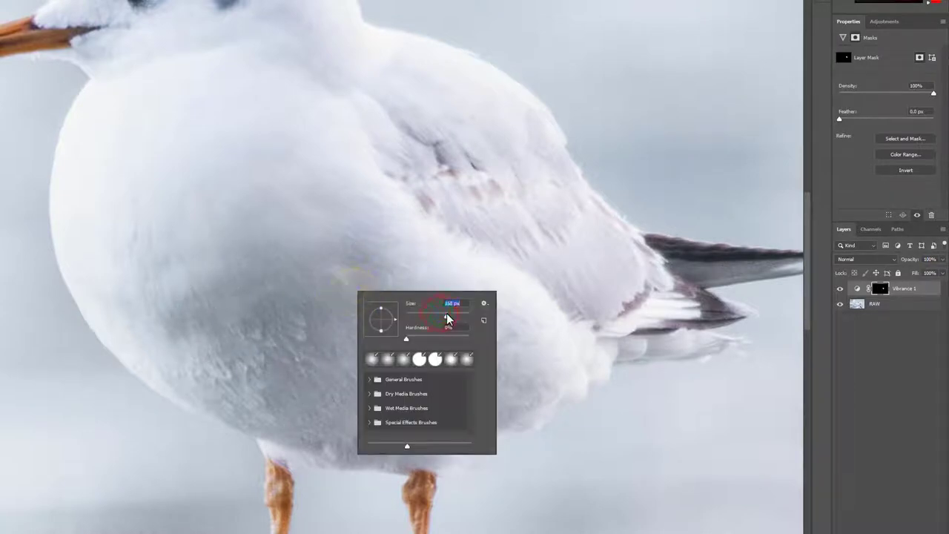
click(252, 176)
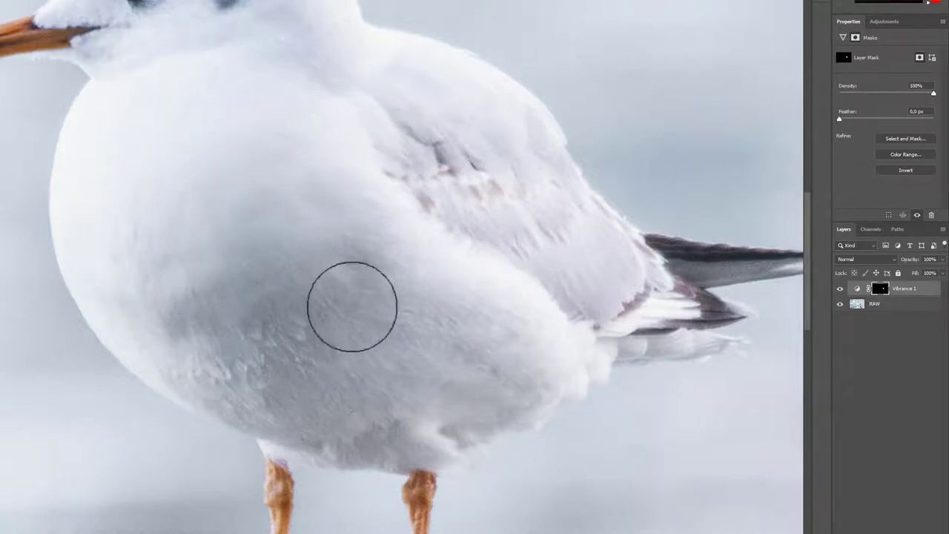
- Paint white into the Vibrance 1 mask around the gull's eye
scroll(264, 255, up, 5)
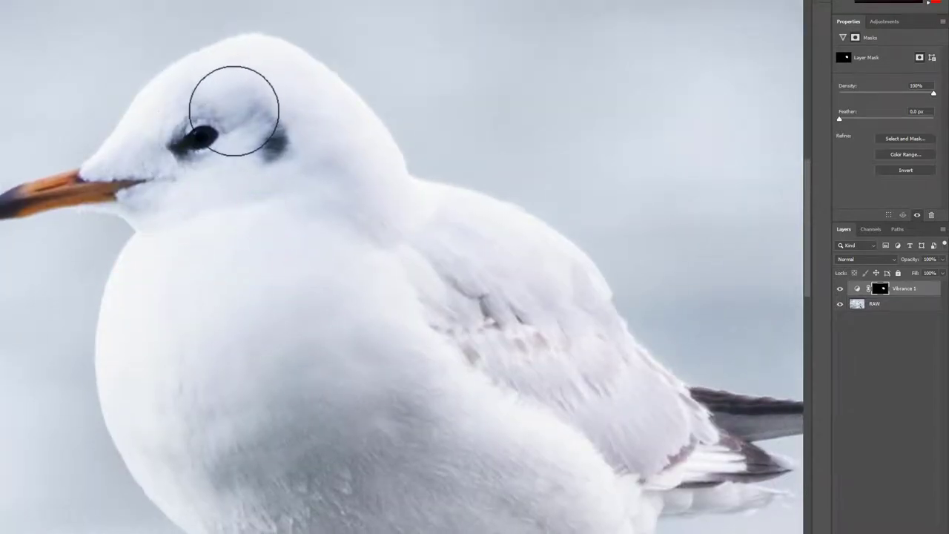
mouse_move(237, 134)
mouse_down()
mouse_move(222, 121)
mouse_move(170, 120)
mouse_move(233, 121)
mouse_move(170, 162)
mouse_up()
click(156, 157)
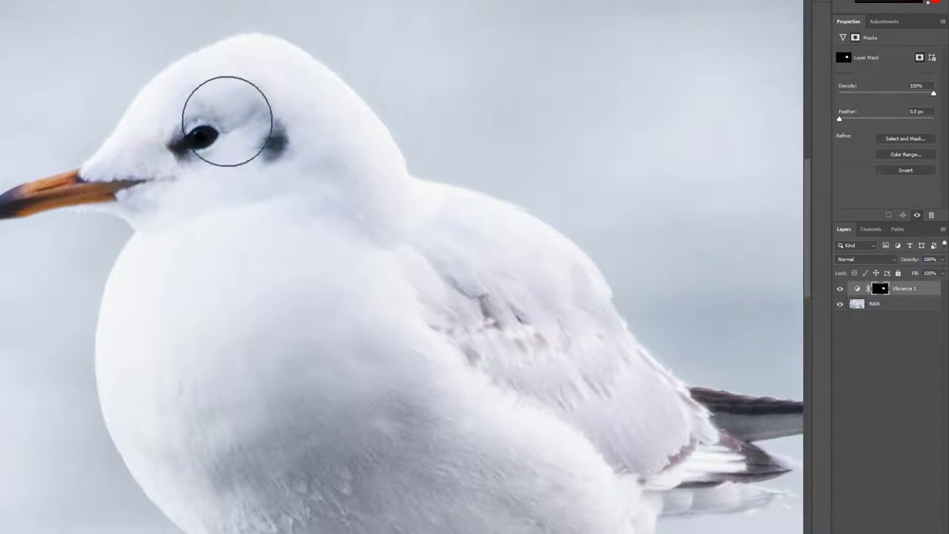
click(287, 134)
click(256, 168)
click(240, 186)
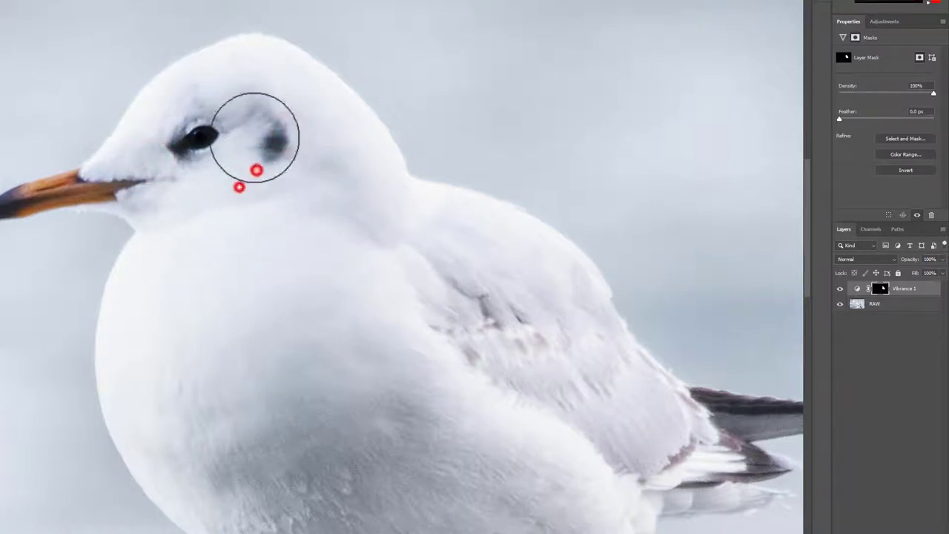
click(159, 148)
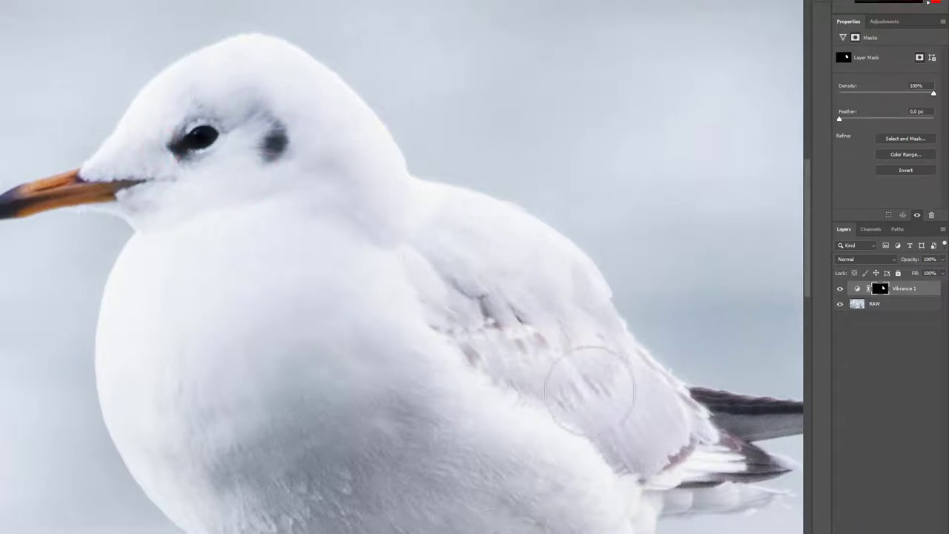
drag(455, 406, 426, 335)
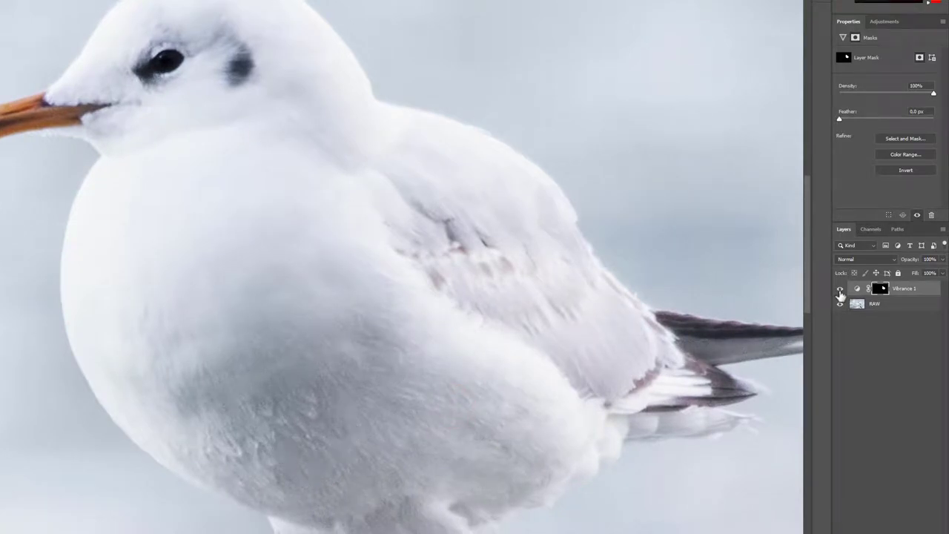
key(ctrl+minus)
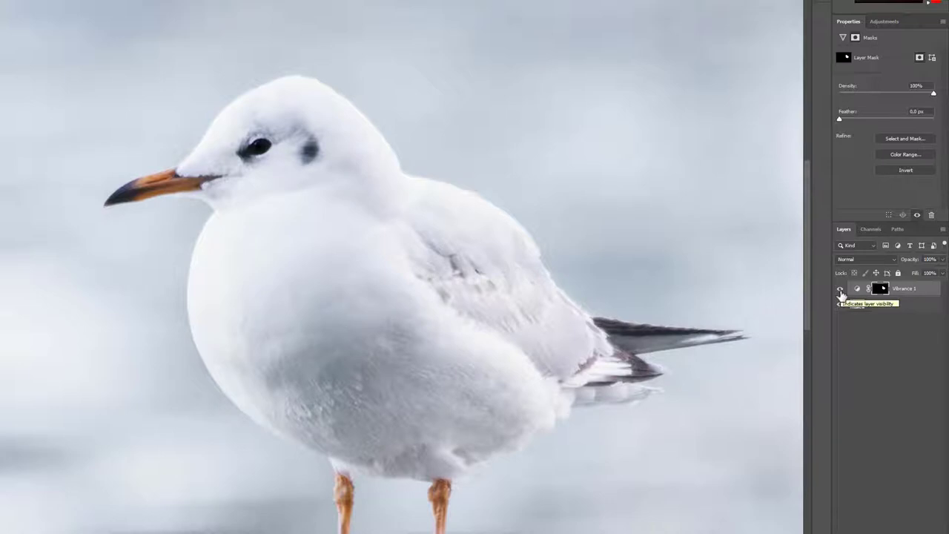
click(841, 290)
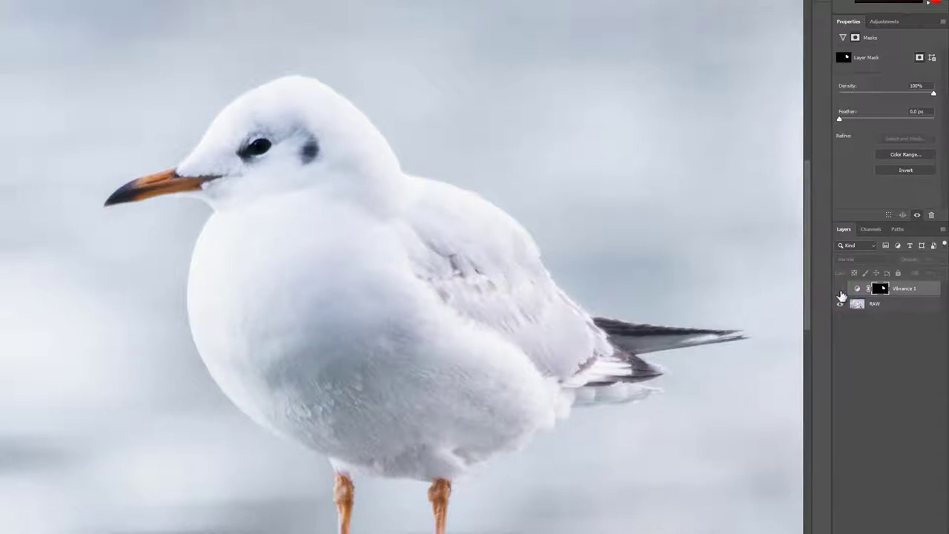
click(841, 290)
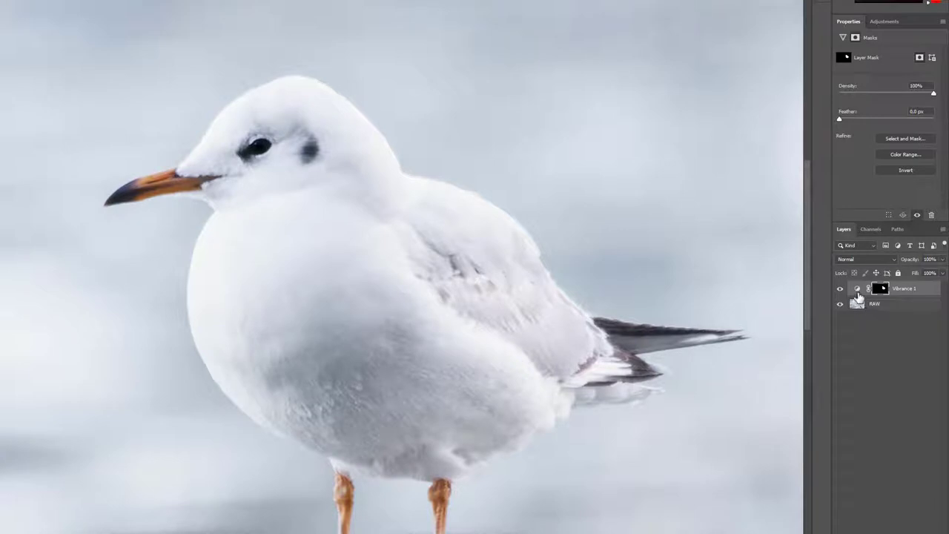
- Set Vibrance 1 to Vibrance -20 and Saturation -19 in Properties
click(858, 289)
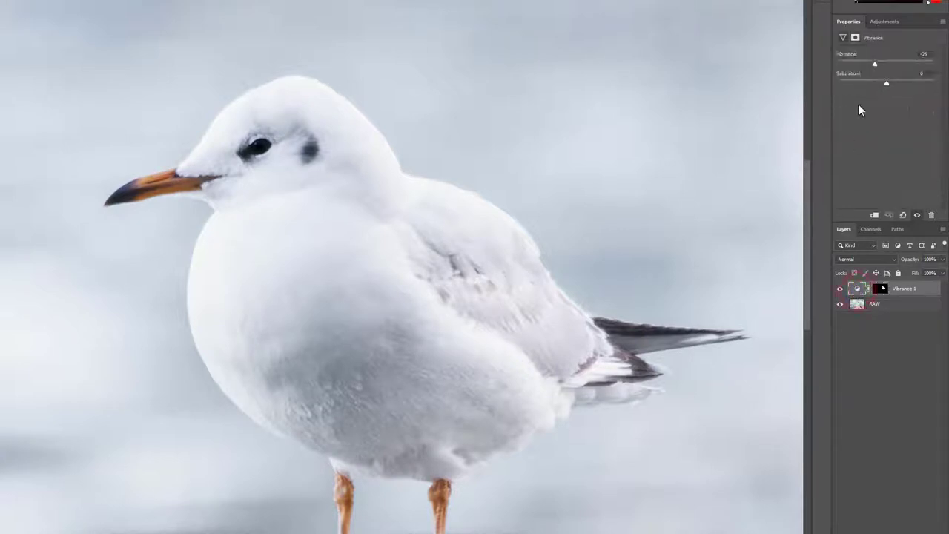
drag(874, 67, 815, 69)
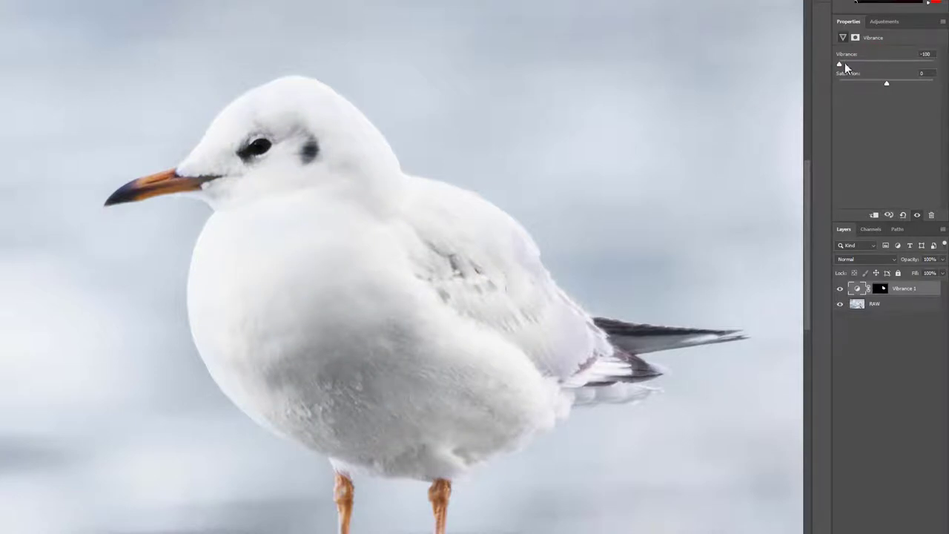
drag(840, 65, 887, 67)
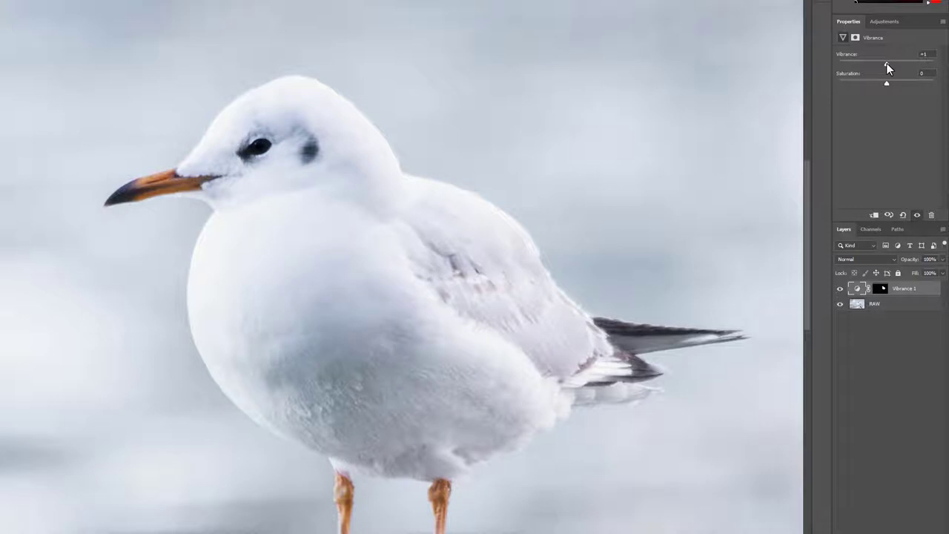
drag(887, 69, 879, 69)
drag(886, 83, 878, 86)
- Toggle Vibrance 1 off and on to compare, then select the layer
click(840, 289)
click(840, 289)
click(840, 291)
scroll(386, 306, down, 3)
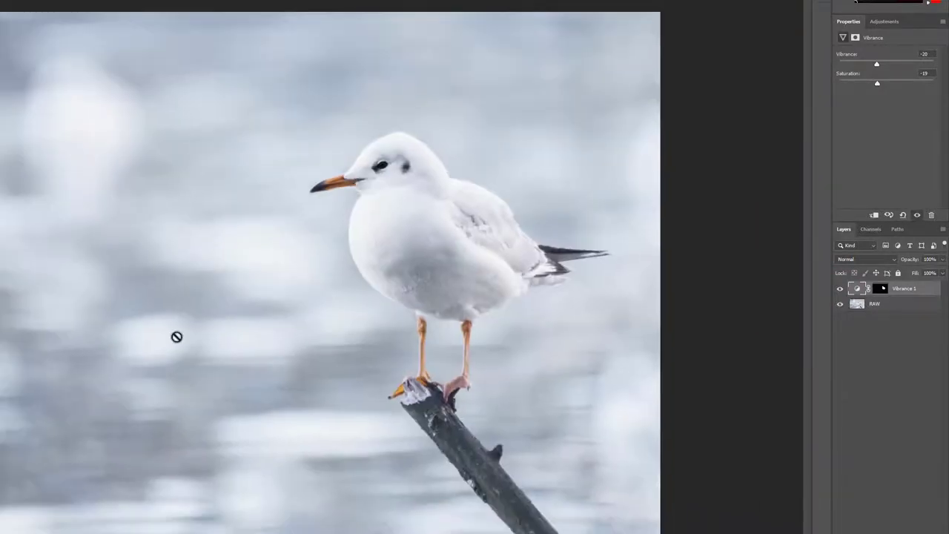
click(918, 286)
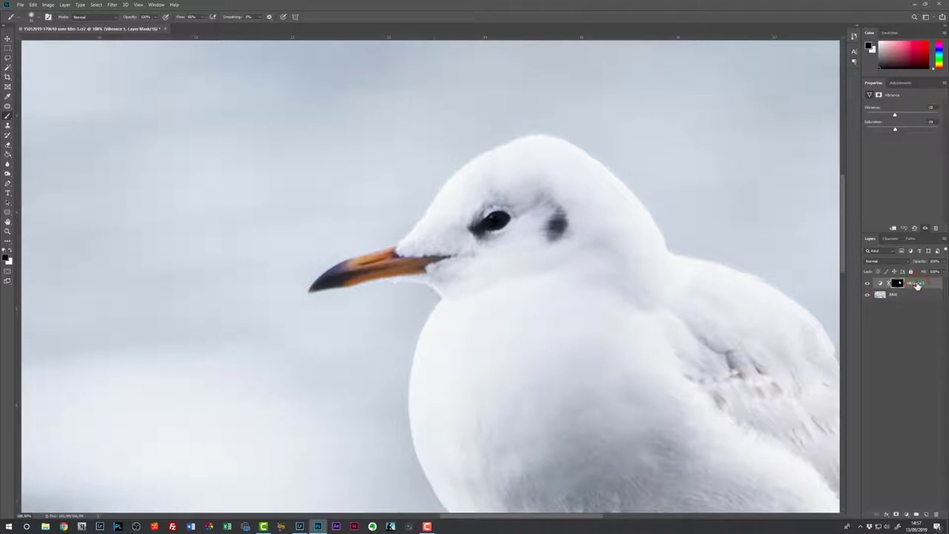
- Rename the Vibrance 1 layer to 'Plumes blanches' and zoom out to view the photo
double_click(918, 286)
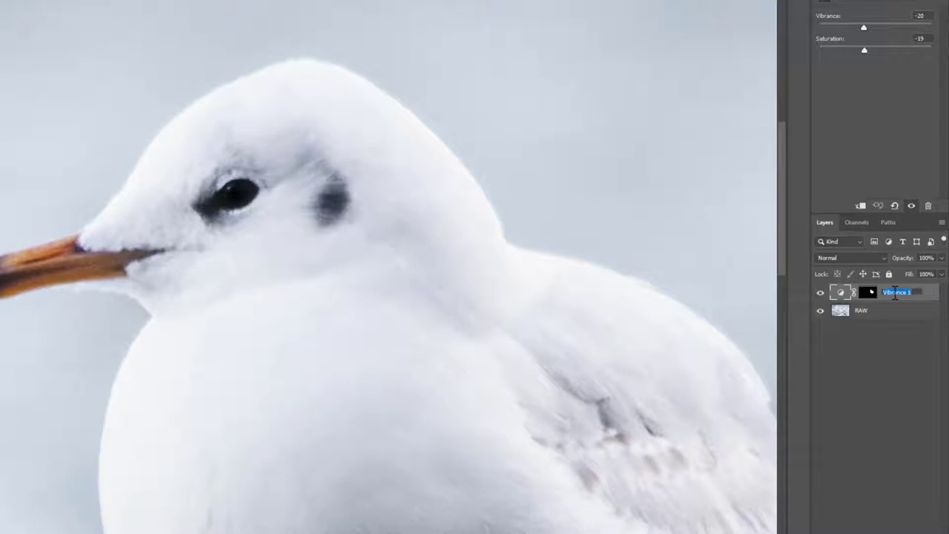
text(R)
text(es bl)
key(Return)
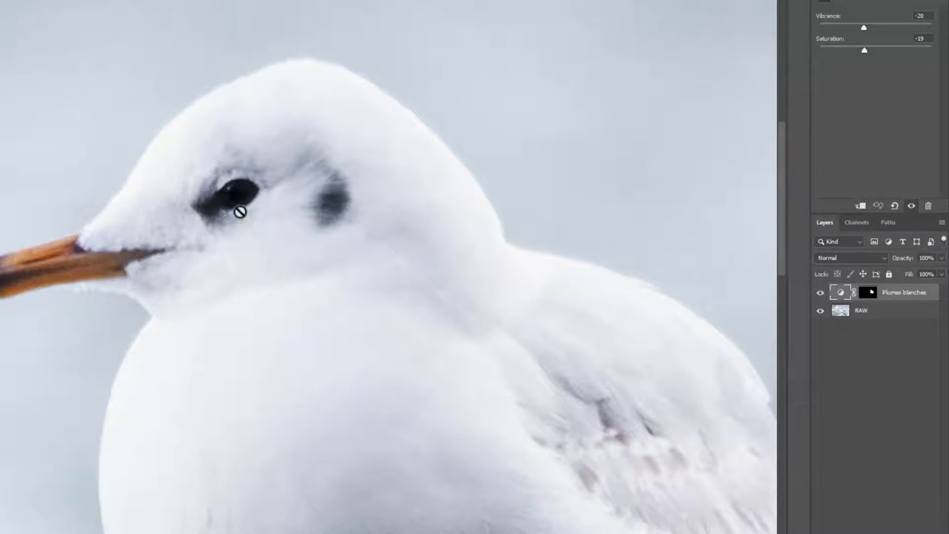
scroll(233, 199, up, 2)
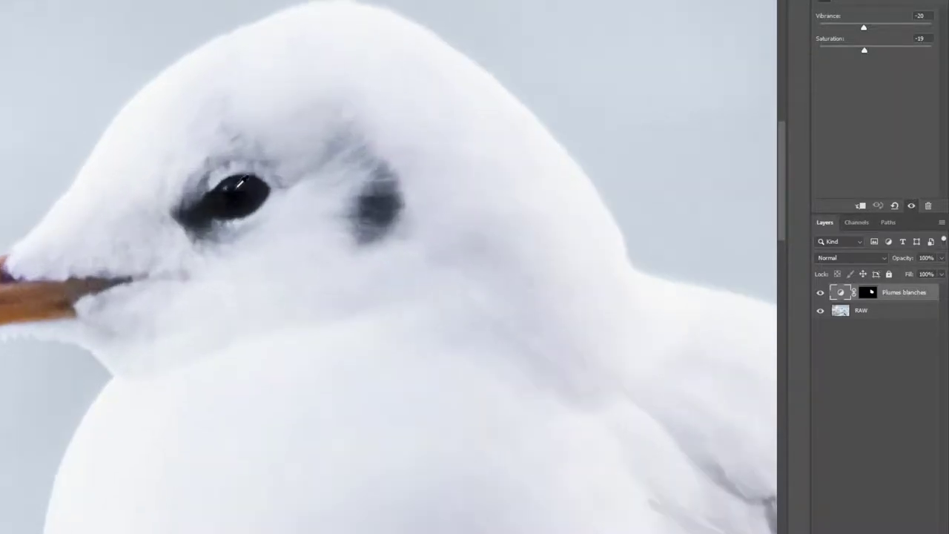
scroll(234, 197, up, 2)
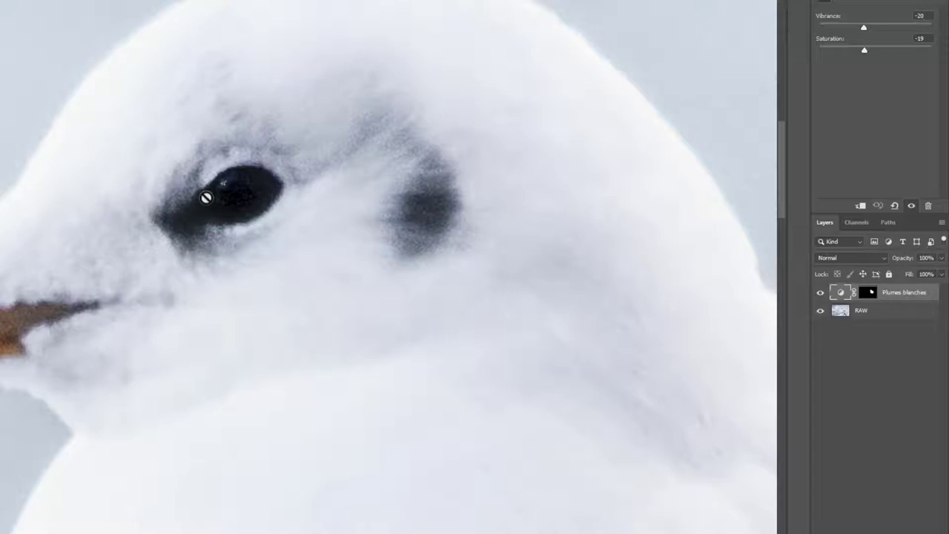
scroll(208, 220, down, 1)
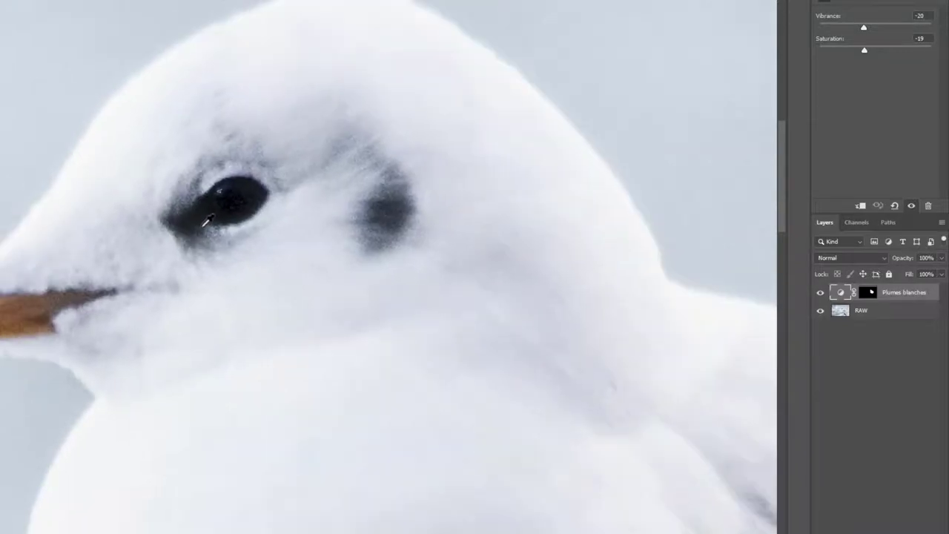
scroll(208, 220, down, 1)
scroll(212, 222, down, 1)
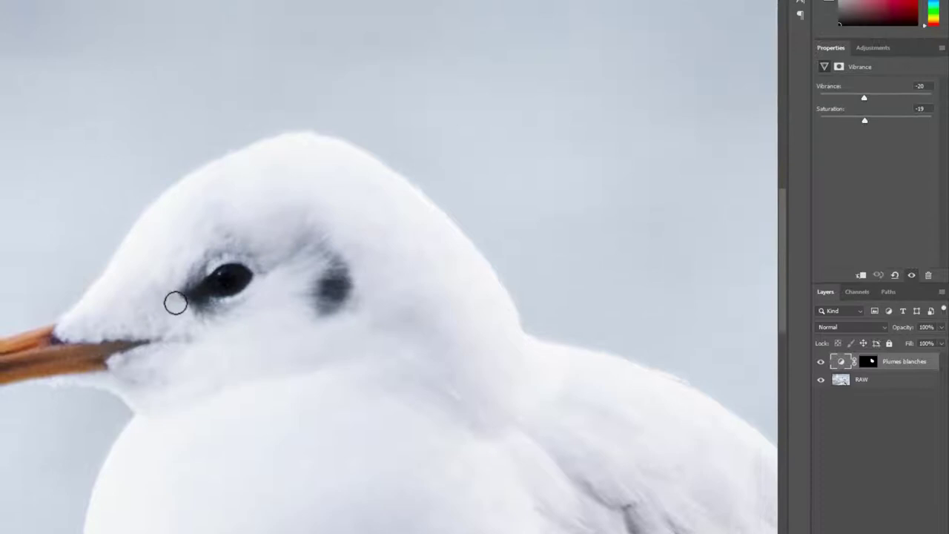
scroll(174, 303, down, 1)
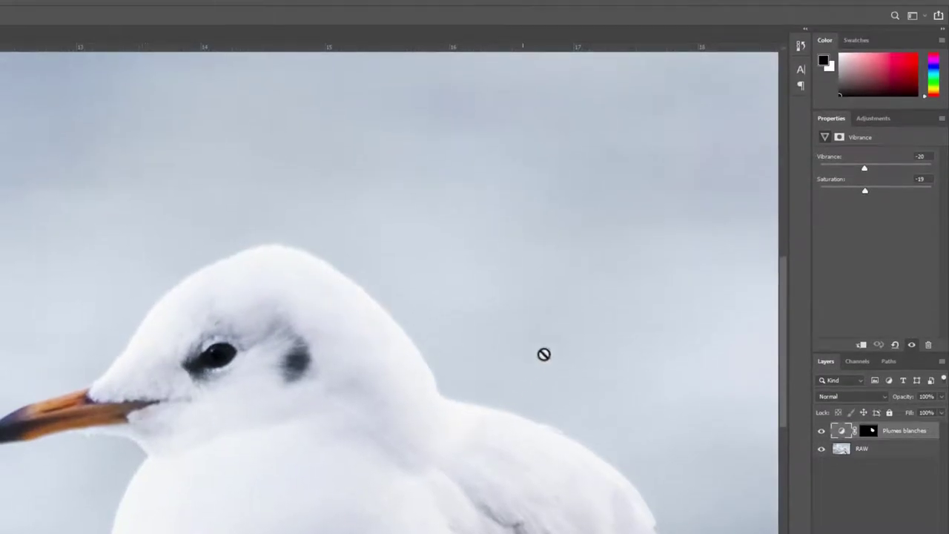
- Add a Curves 1 adjustment layer with midtones lifted to input 114, output 190
click(874, 118)
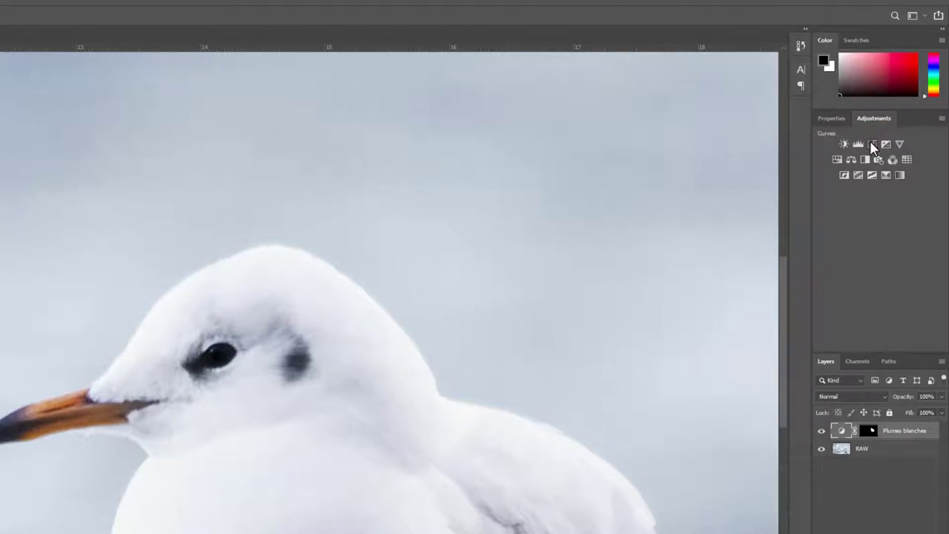
click(872, 145)
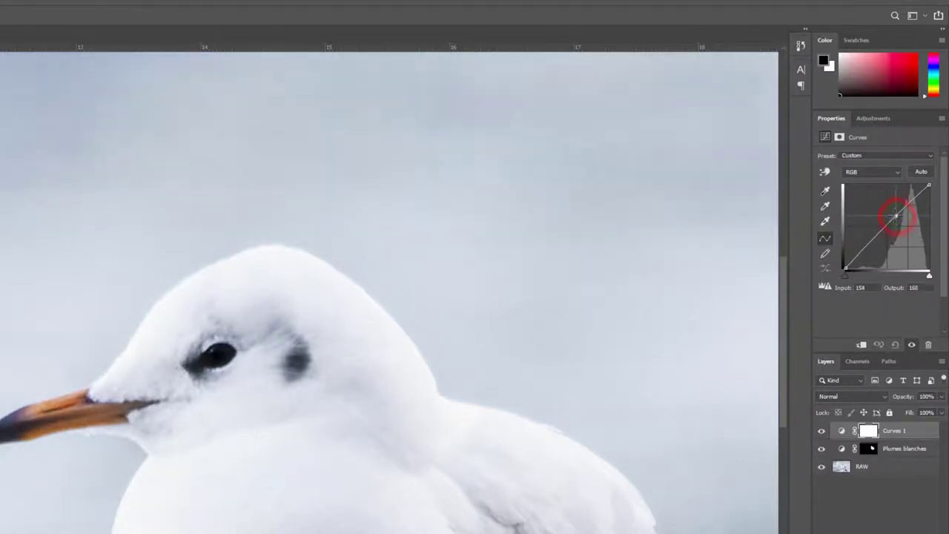
drag(897, 216, 882, 205)
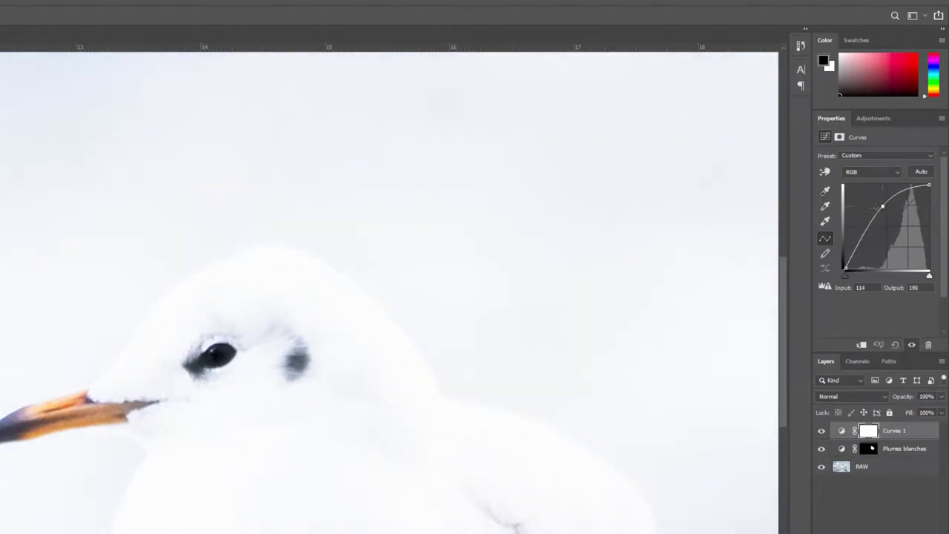
scroll(9, 400, down, 3)
scroll(9, 401, down, 2)
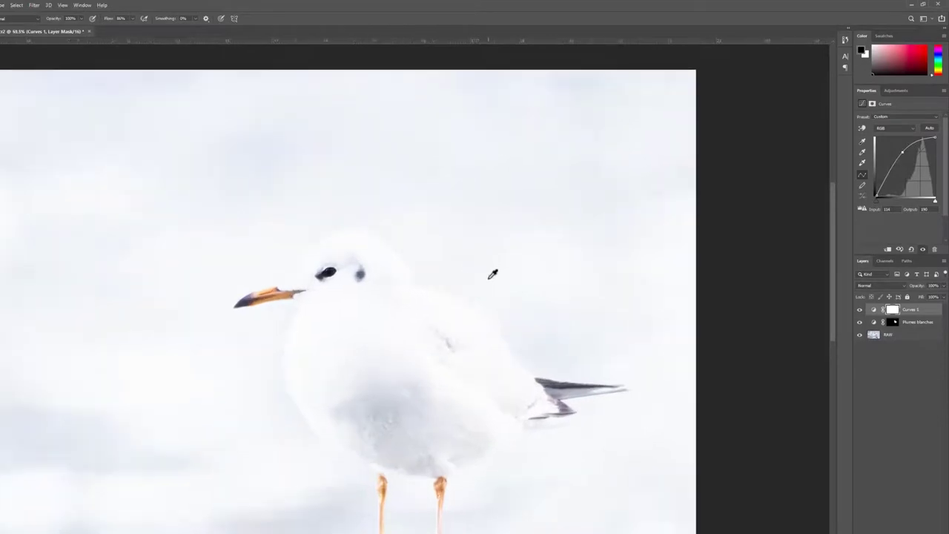
- Fill the Curves 1 layer mask with black to hide the brightening
scroll(492, 274, up, 3)
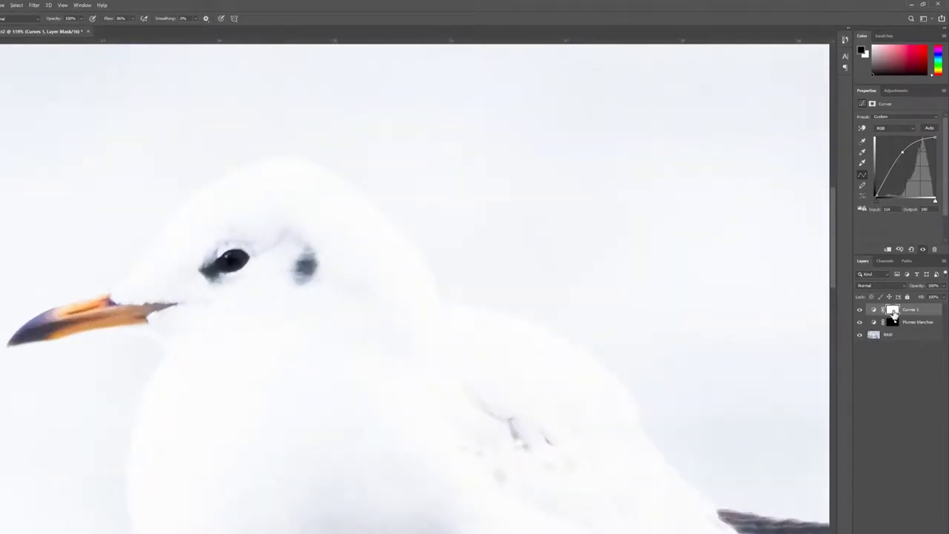
click(893, 312)
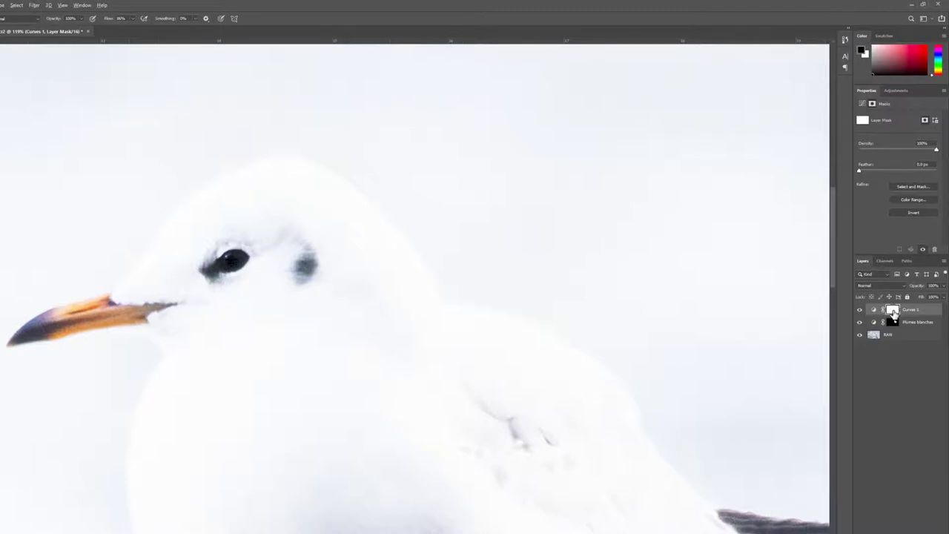
key(alt+BackSpace)
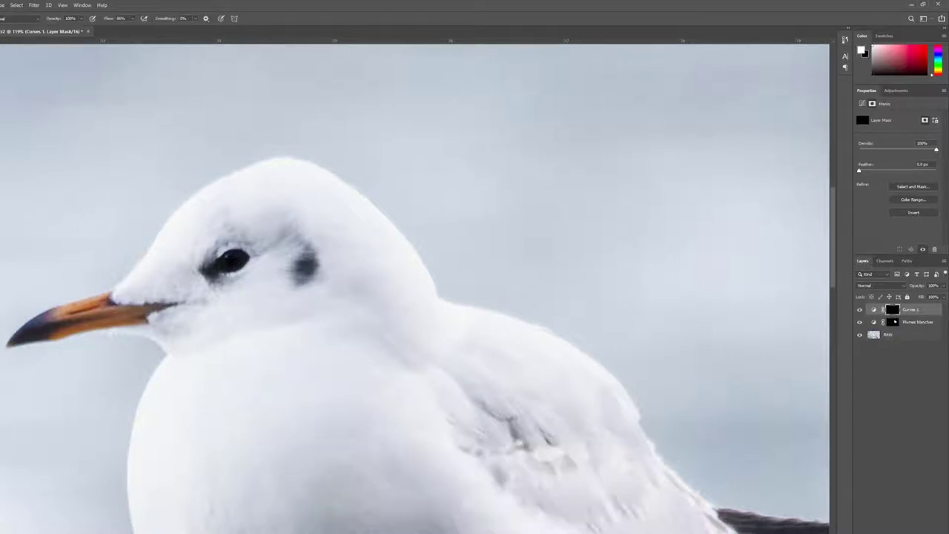
- Paint white over the gull's eye on the mask so only the eye brightens
alt+scroll(230, 259, up, 2)
alt+scroll(233, 263, up, 1)
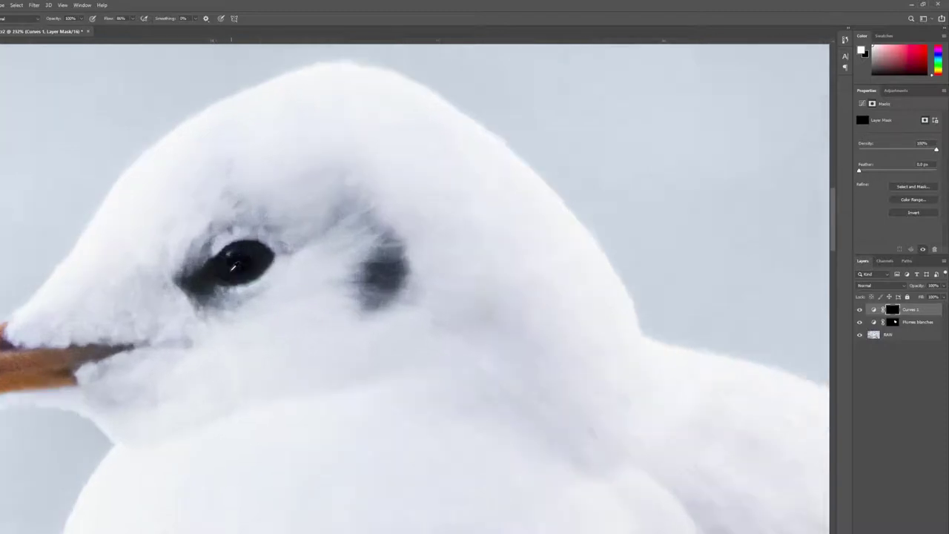
alt+scroll(232, 266, up, 1)
alt+scroll(249, 286, up, 1)
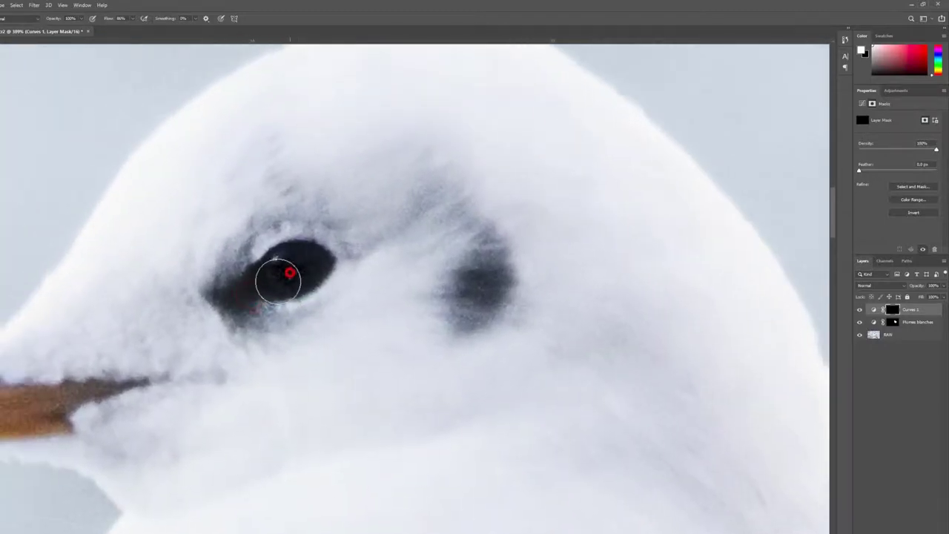
mouse_move(278, 282)
mouse_down()
mouse_move(279, 267)
mouse_move(303, 263)
mouse_move(265, 275)
mouse_move(314, 264)
mouse_move(269, 272)
mouse_move(307, 271)
mouse_move(277, 270)
mouse_move(301, 263)
mouse_move(291, 275)
mouse_up()
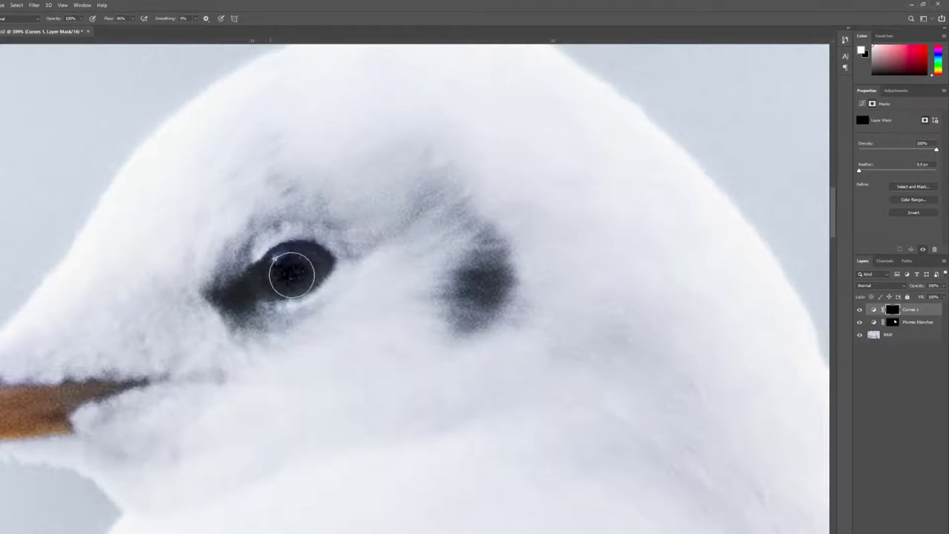
scroll(225, 281, down, 2)
scroll(224, 283, down, 2)
scroll(224, 285, down, 2)
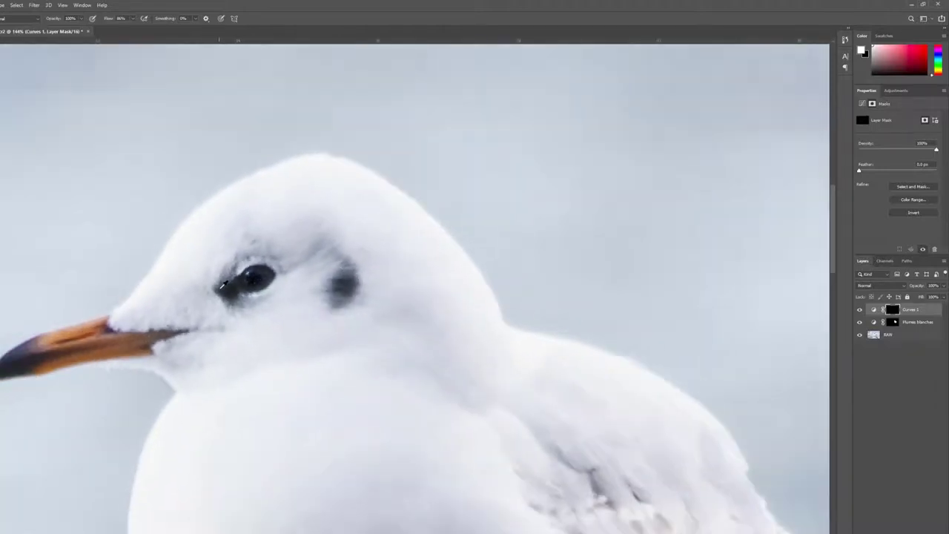
scroll(222, 286, down, 1)
scroll(222, 289, down, 1)
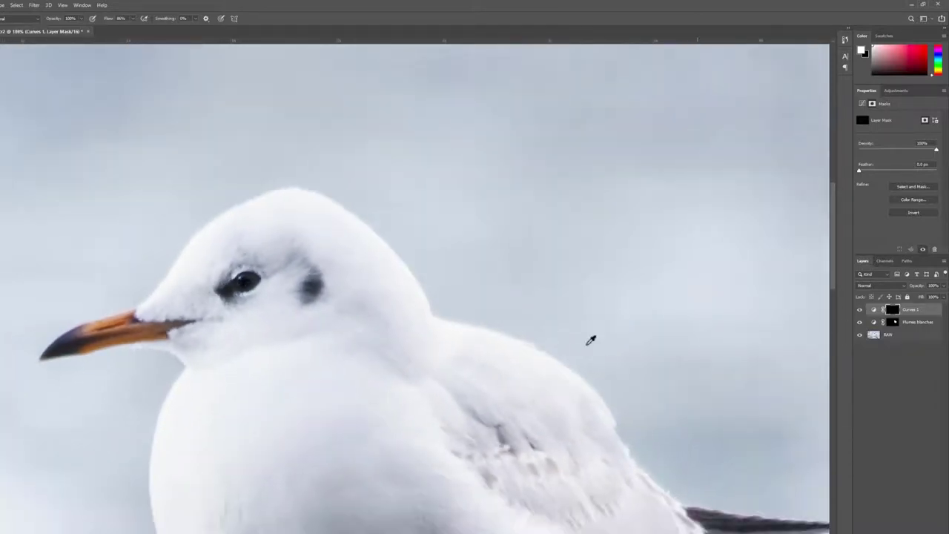
scroll(591, 339, down, 2)
- Toggle Curves 1 visibility to compare the eye with and without brightening
click(861, 310)
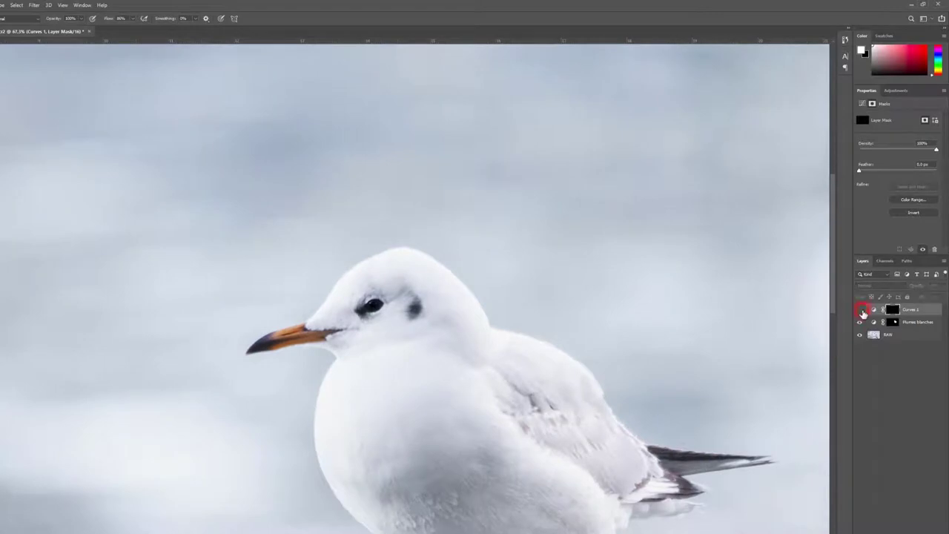
click(861, 310)
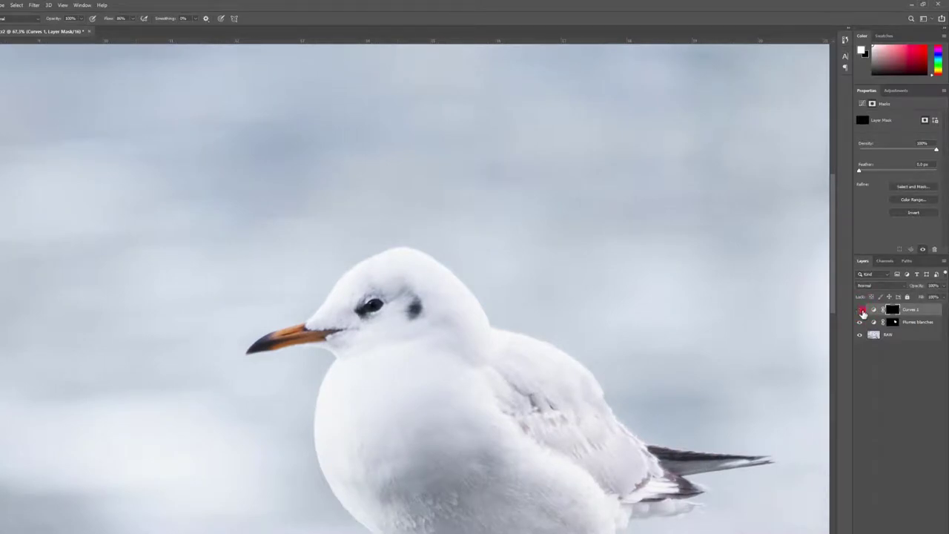
click(861, 310)
click(861, 310)
scroll(377, 315, up, 3)
scroll(377, 315, up, 2)
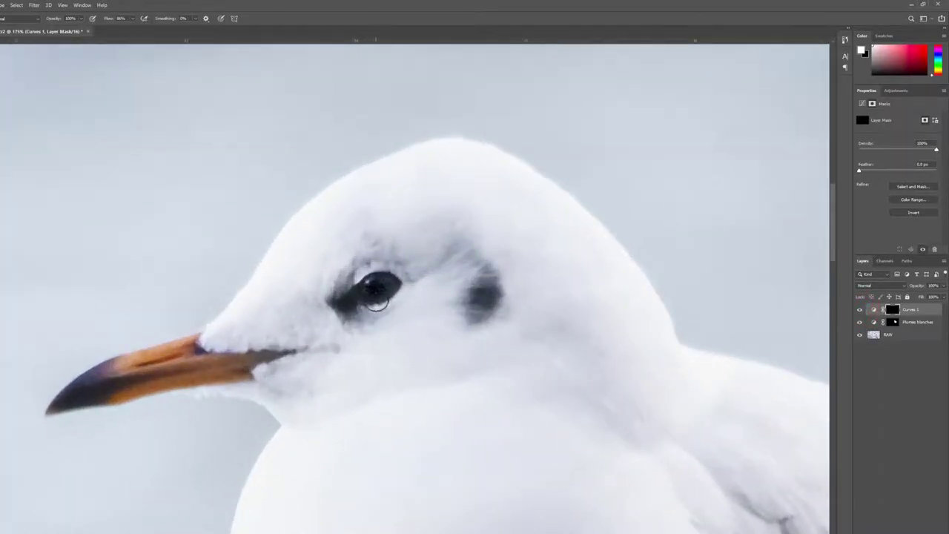
scroll(378, 293, up, 1)
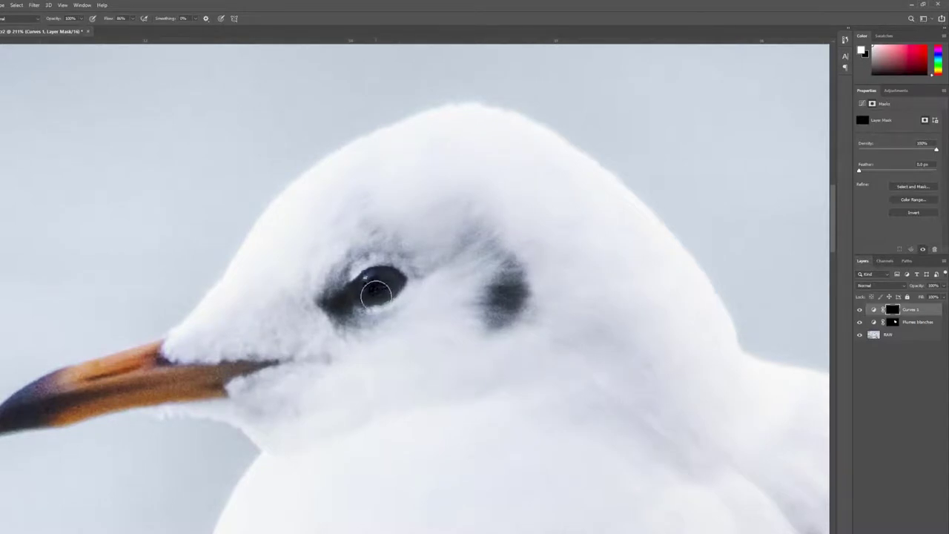
- Paint black along the mask edges around the eye, then show the mask as a red overlay
key(x)
drag(376, 298, 379, 298)
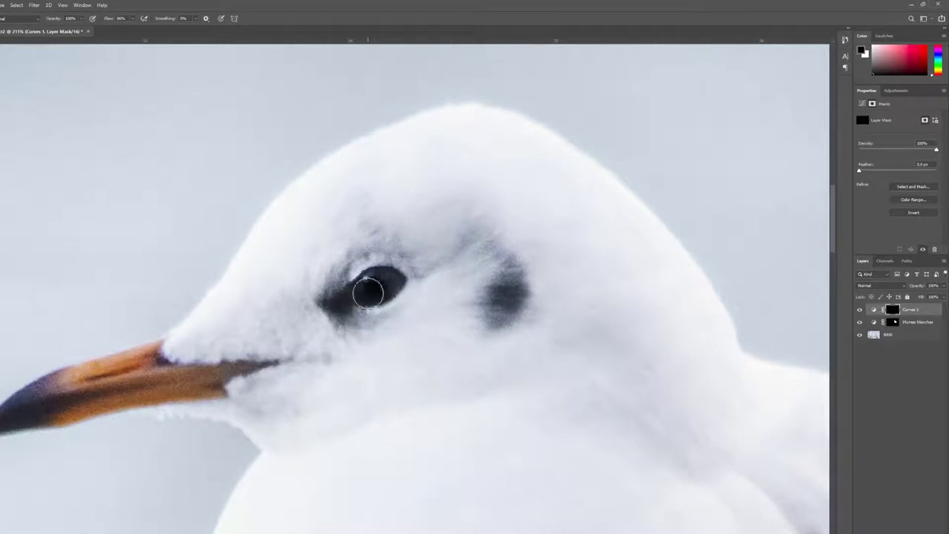
mouse_move(360, 290)
mouse_down()
mouse_move(363, 278)
mouse_move(379, 276)
mouse_up()
scroll(390, 293, down, 1)
drag(388, 300, 361, 303)
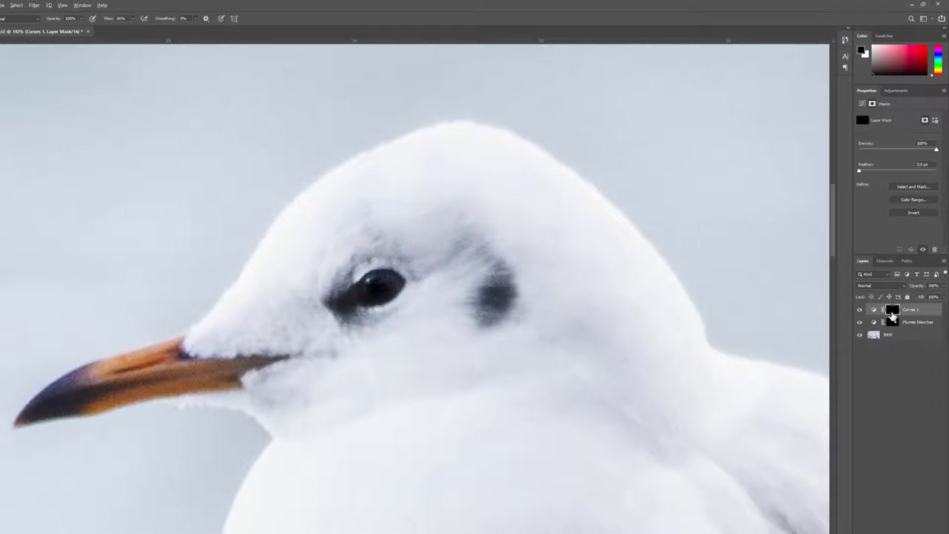
key(alt+shift)
alt+shift+click(892, 312)
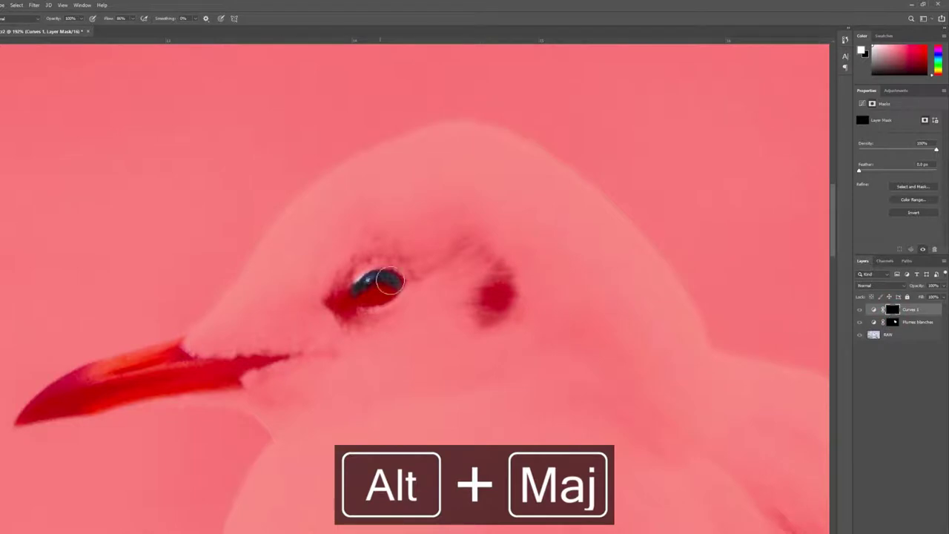
- Paint black over the light patch above the eye on the Curves 1 mask
scroll(345, 274, up, 3)
scroll(348, 270, up, 2)
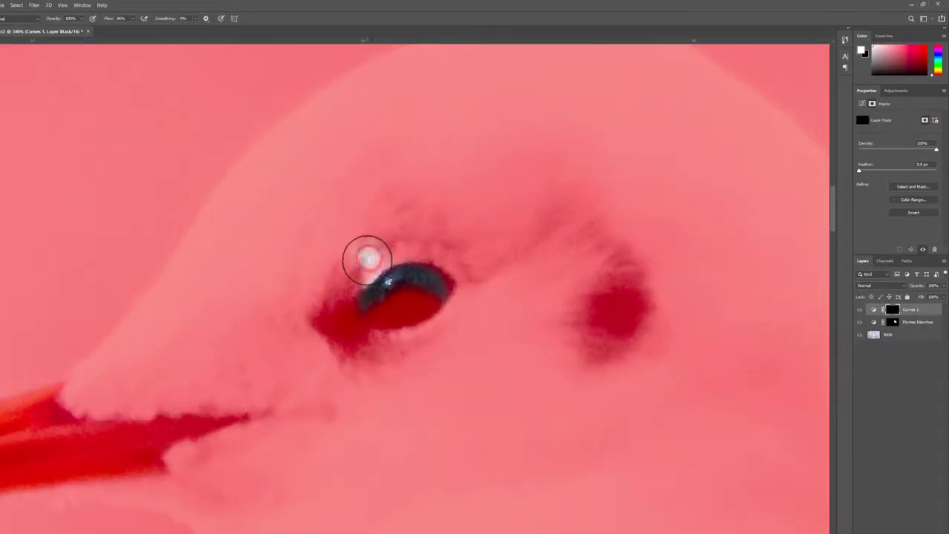
key(x)
drag(359, 265, 378, 254)
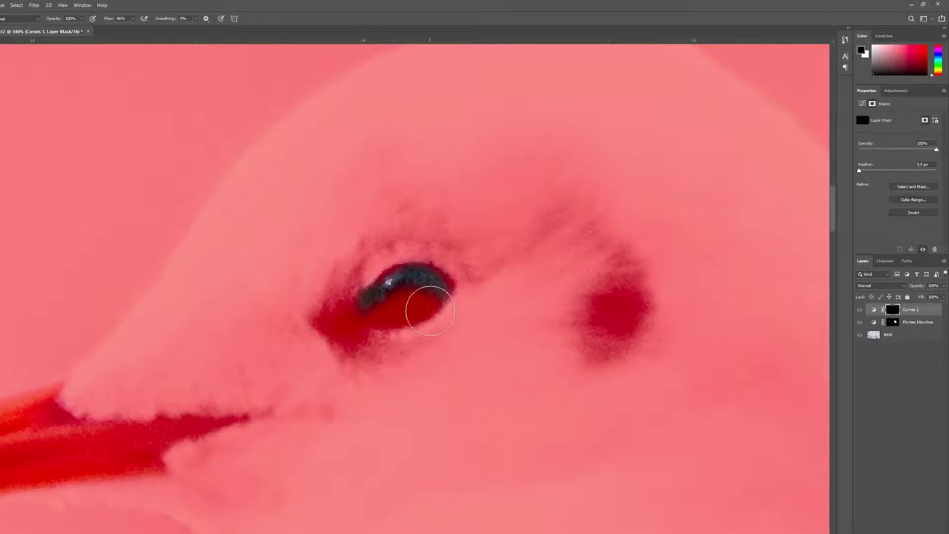
- Switch back to white and turn off the red mask overlay, viewing the whole gull
key(x)
key(alt+shift)
alt+shift+click(894, 315)
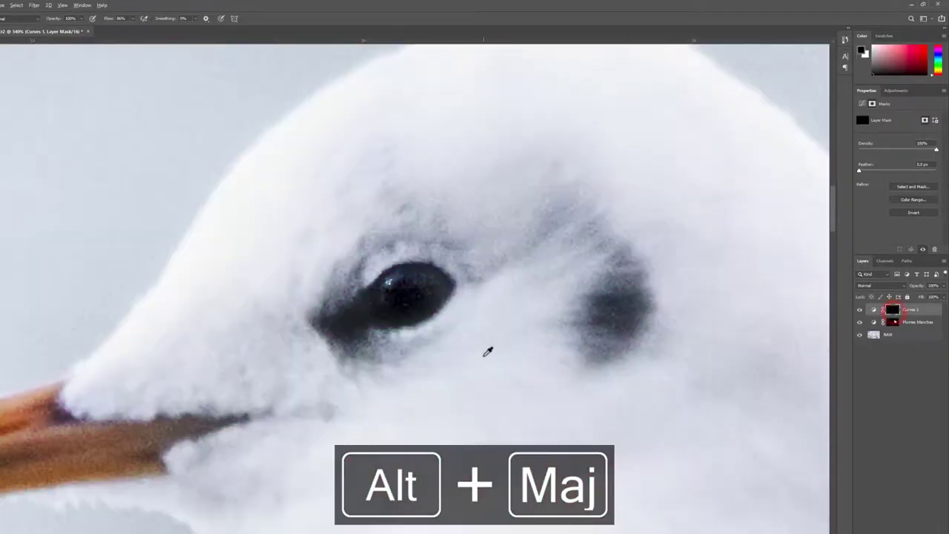
scroll(489, 349, down, 3)
scroll(486, 352, down, 2)
scroll(486, 352, down, 1)
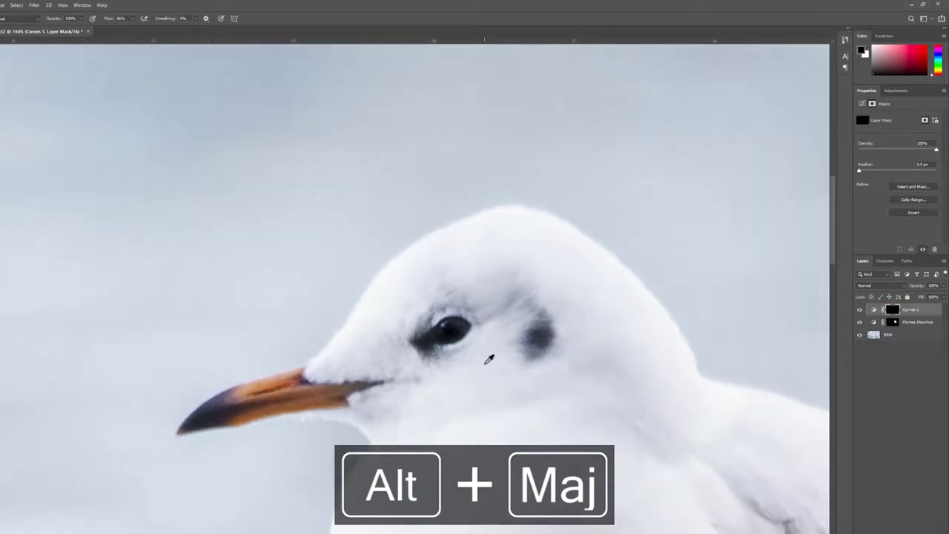
scroll(490, 356, down, 3)
scroll(489, 378, down, 4)
scroll(501, 413, down, 4)
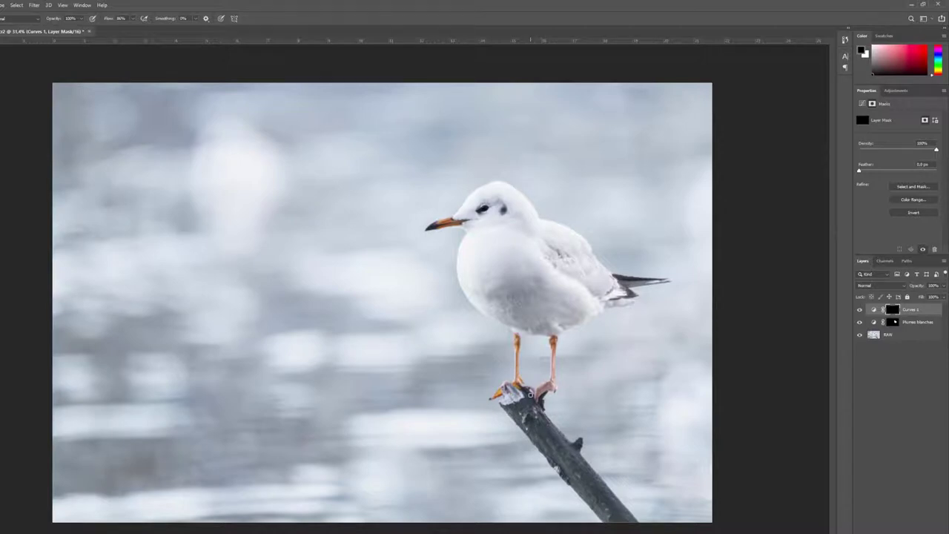
- Toggle Curves 1 to compare the eye, review its curve, then reselect its mask
scroll(527, 192, up, 3)
scroll(520, 194, up, 4)
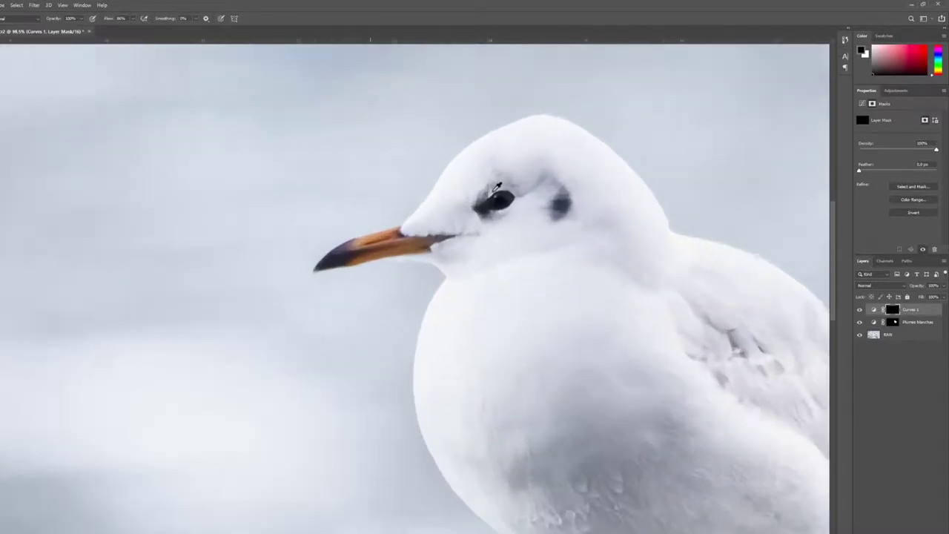
scroll(493, 201, up, 3)
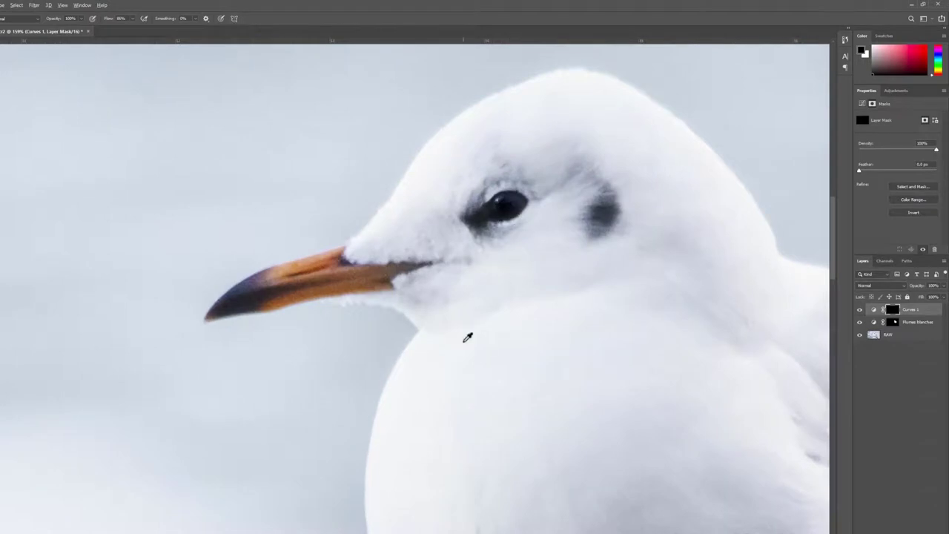
scroll(465, 333, down, 3)
scroll(467, 336, down, 3)
scroll(467, 337, down, 2)
scroll(464, 340, down, 1)
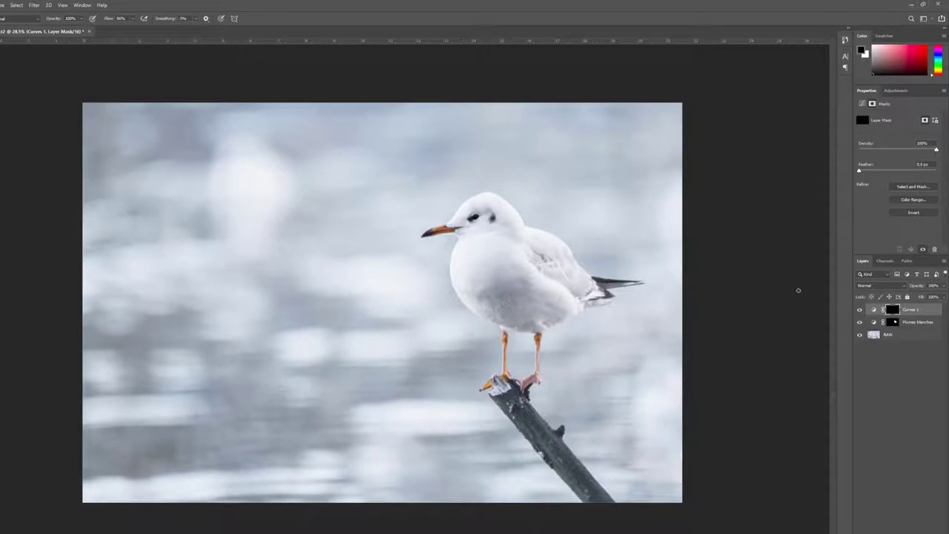
click(861, 310)
click(860, 311)
click(932, 310)
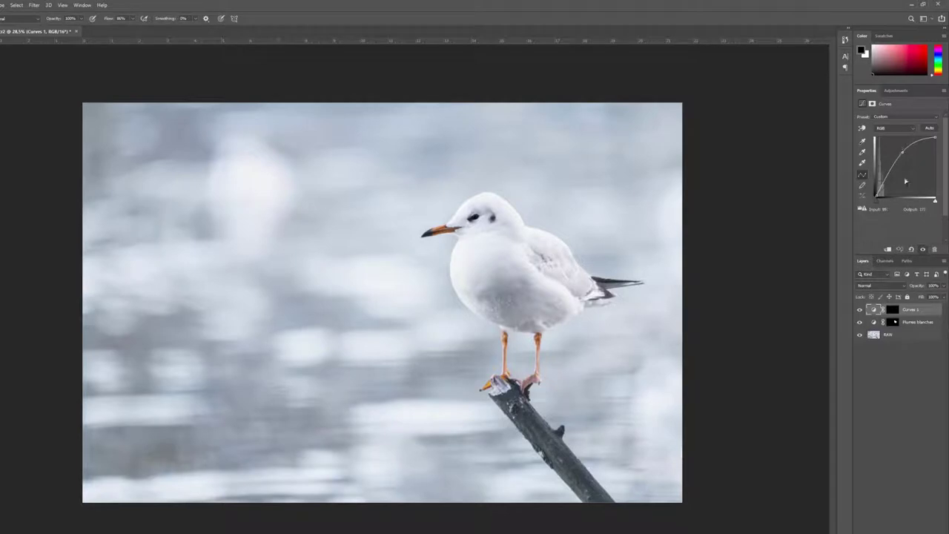
click(914, 370)
click(926, 312)
- Duplicate Curves 1 as Curves 1 copy and compare the eye with and without it
key(ctrl+j)
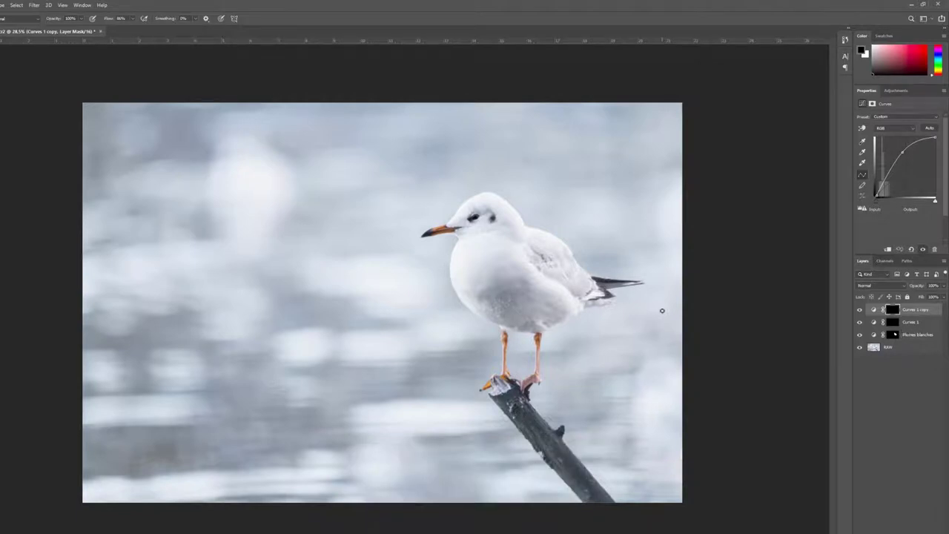
scroll(465, 215, up, 2)
scroll(466, 215, up, 3)
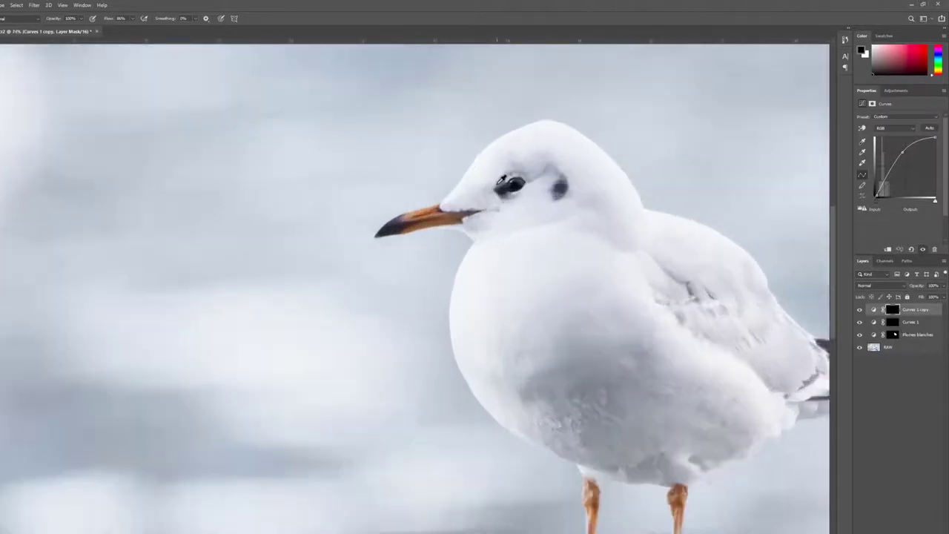
scroll(512, 183, up, 2)
scroll(512, 182, up, 2)
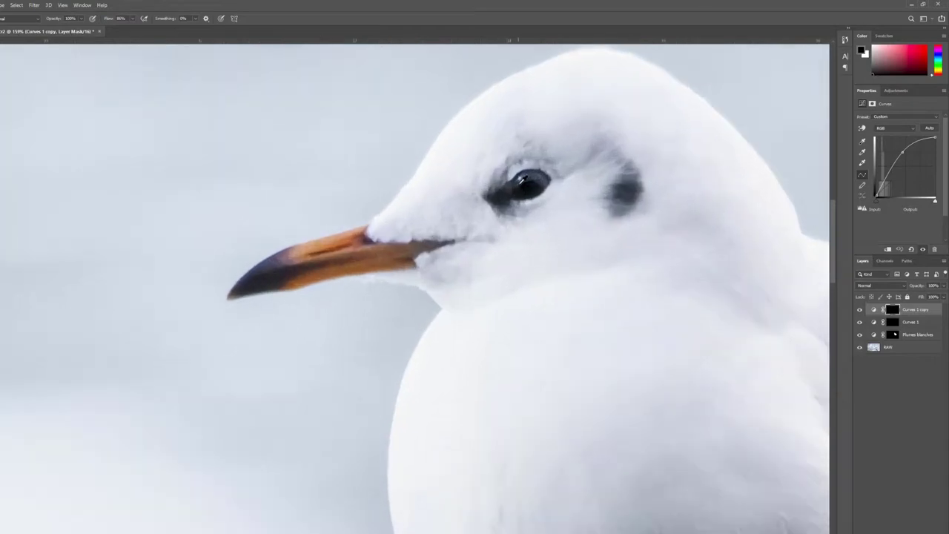
scroll(519, 181, up, 1)
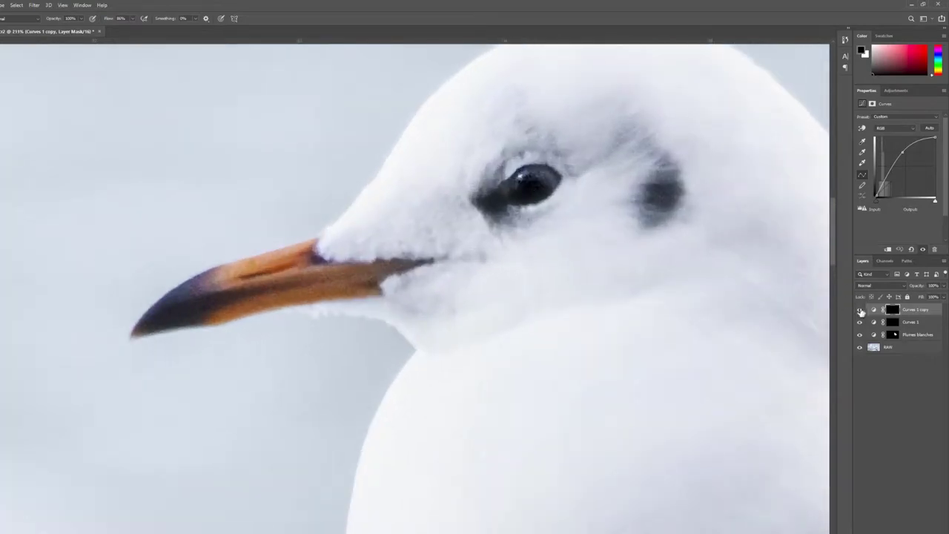
click(860, 310)
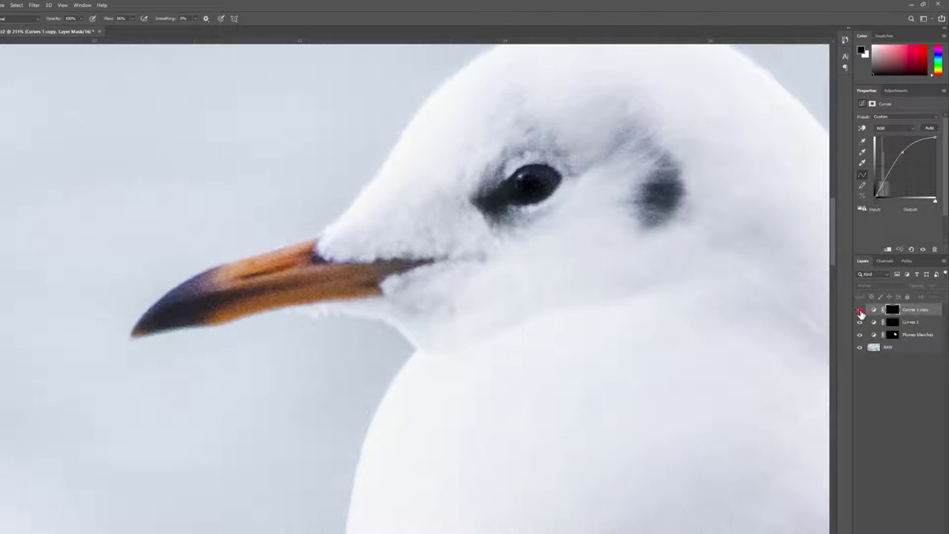
click(860, 310)
click(860, 310)
click(860, 310)
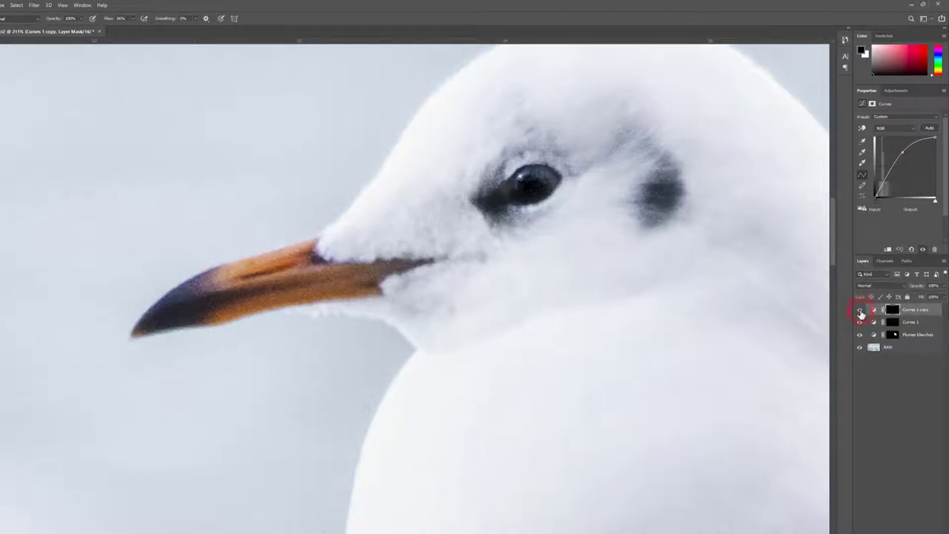
- Paint the Curves 1 copy mask around the gull's eye and preview it as an overlay
click(892, 311)
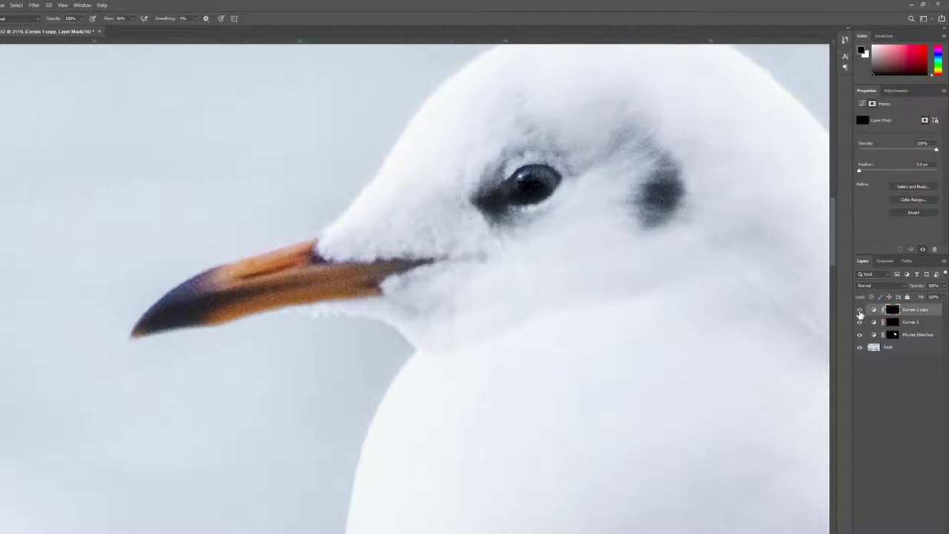
click(859, 311)
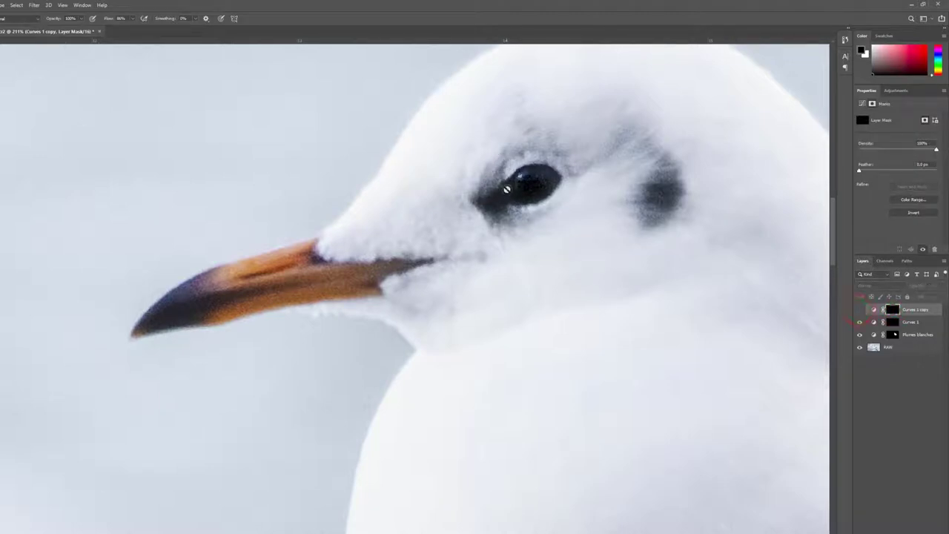
click(860, 311)
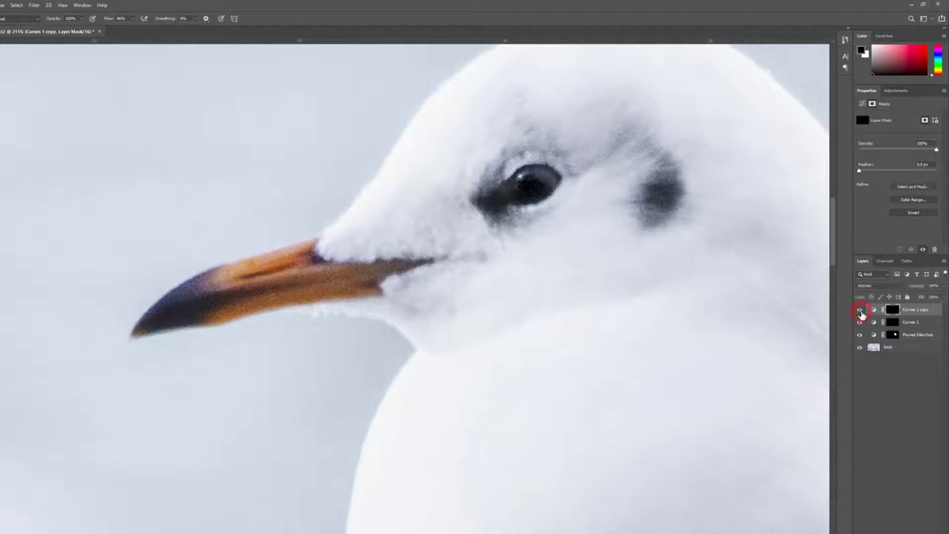
drag(510, 197, 499, 189)
key(backslash)
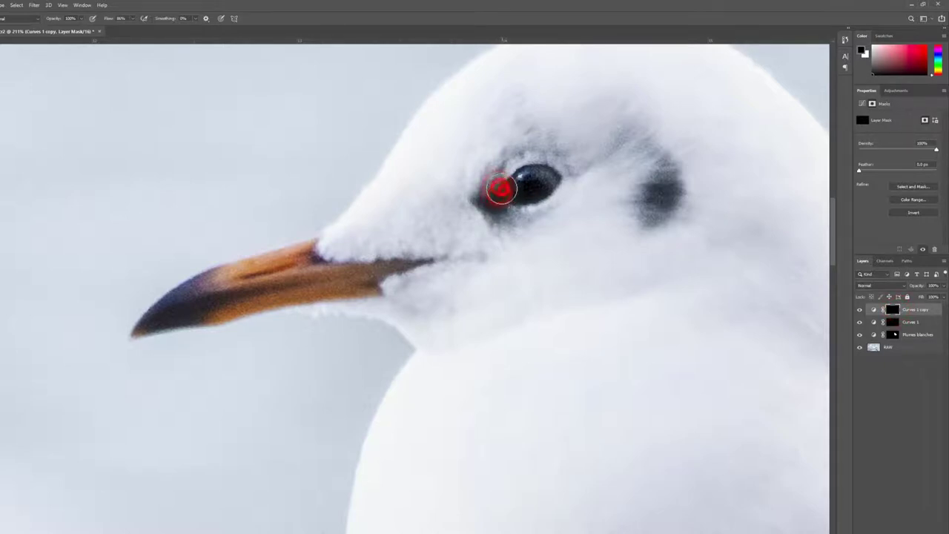
key(backslash)
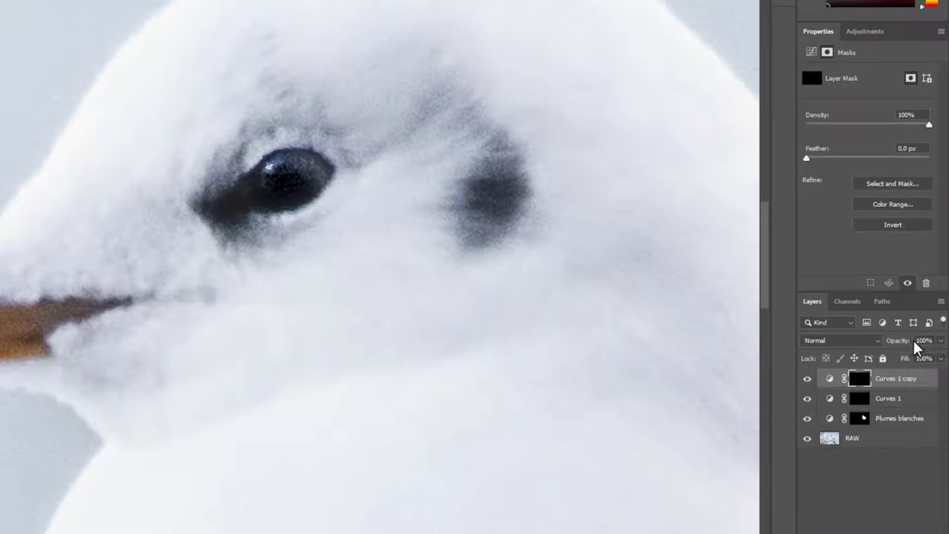
- Lower the Curves 1 copy layer's opacity to 61%
click(939, 340)
drag(936, 354, 919, 359)
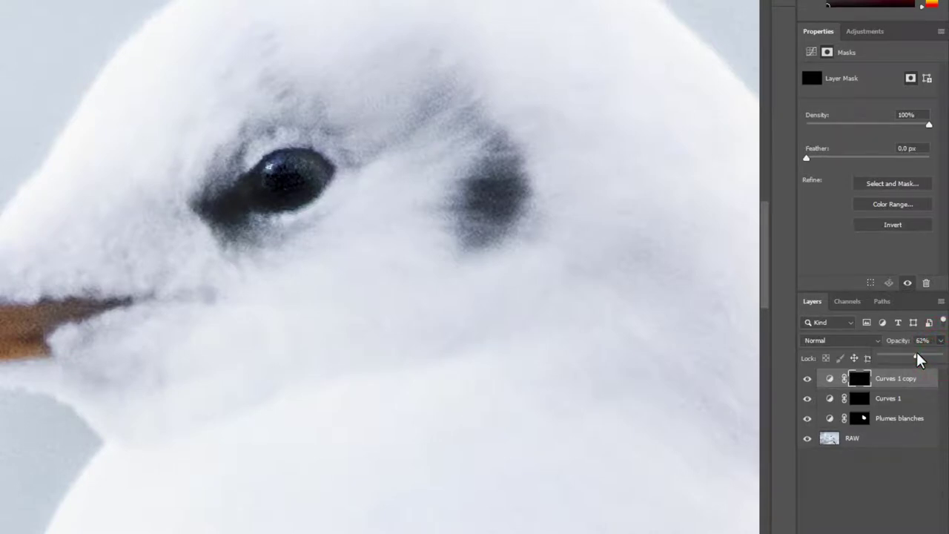
drag(919, 359, 916, 360)
- Toggle Curves 1 copy and Curves 1 to compare the eye, leaving both visible
click(808, 380)
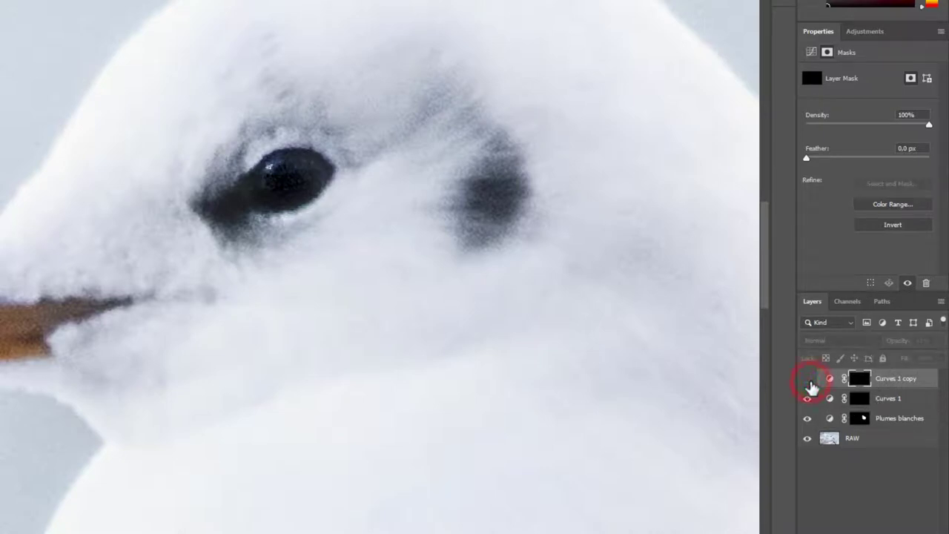
click(808, 380)
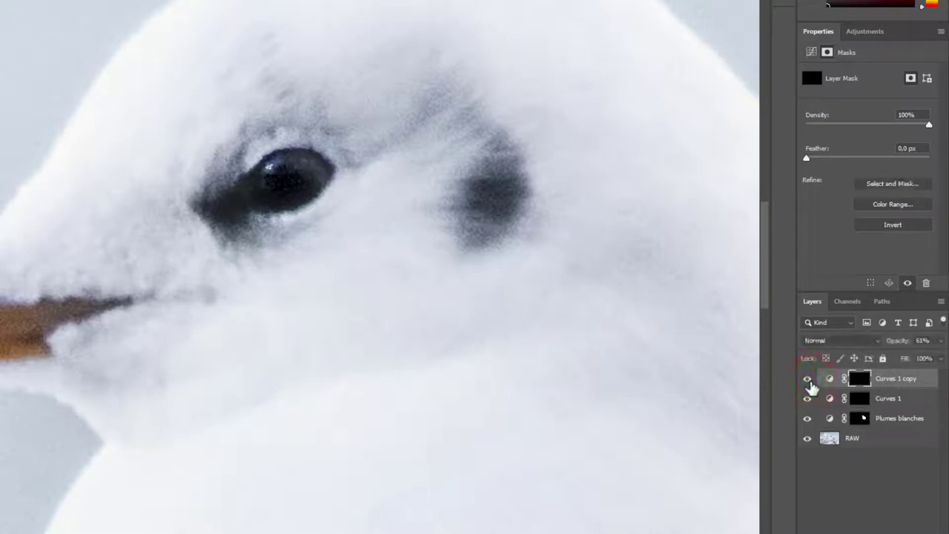
click(808, 379)
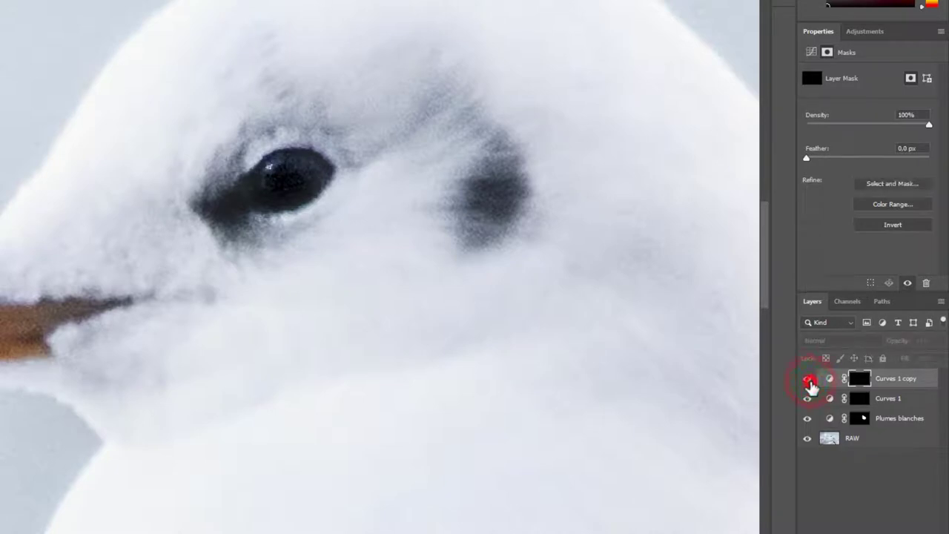
click(808, 380)
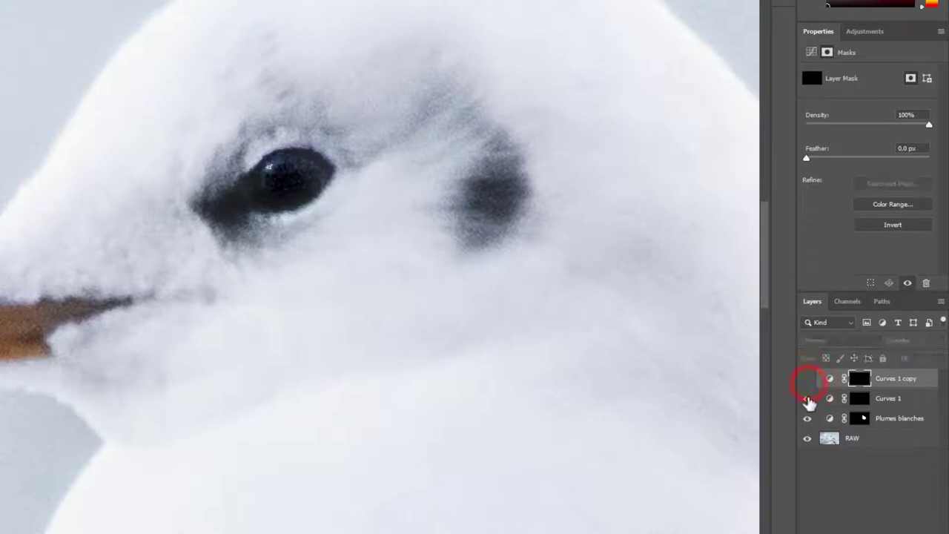
click(808, 399)
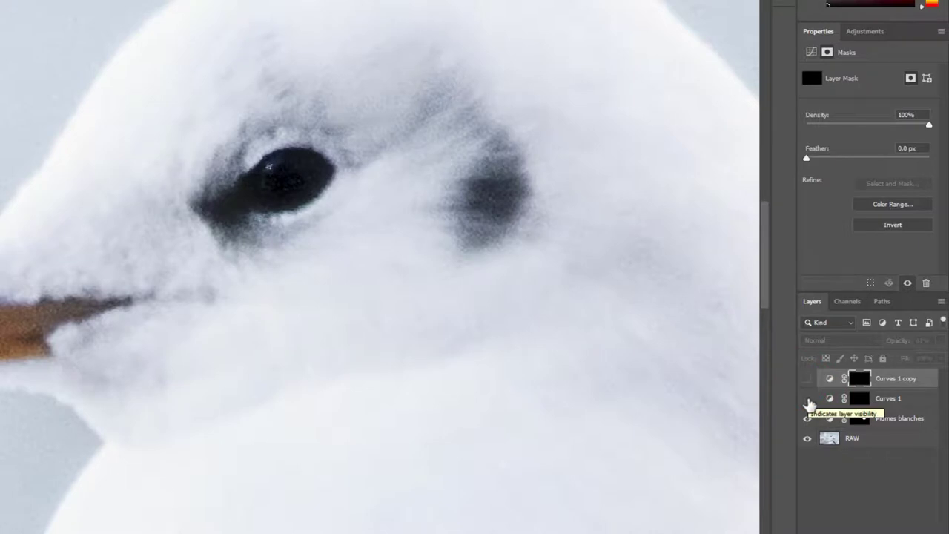
click(808, 400)
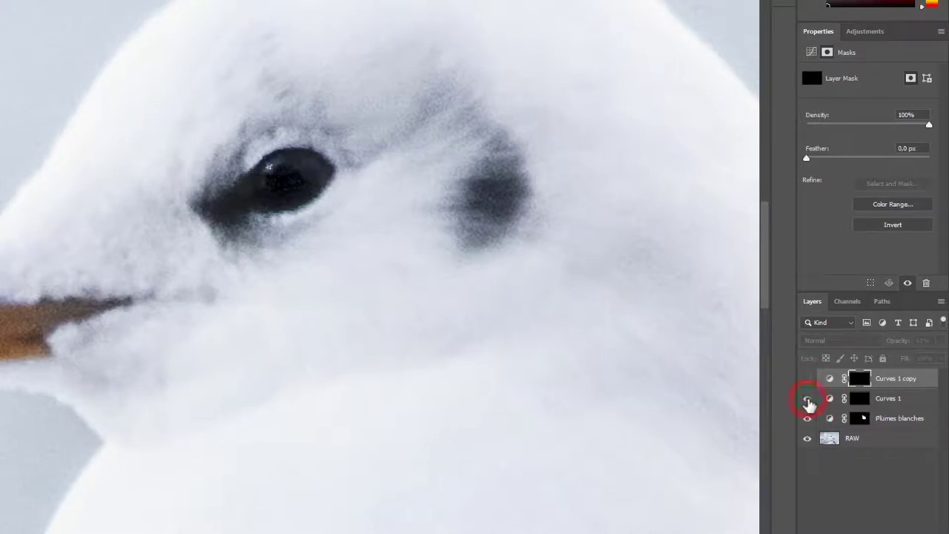
click(807, 379)
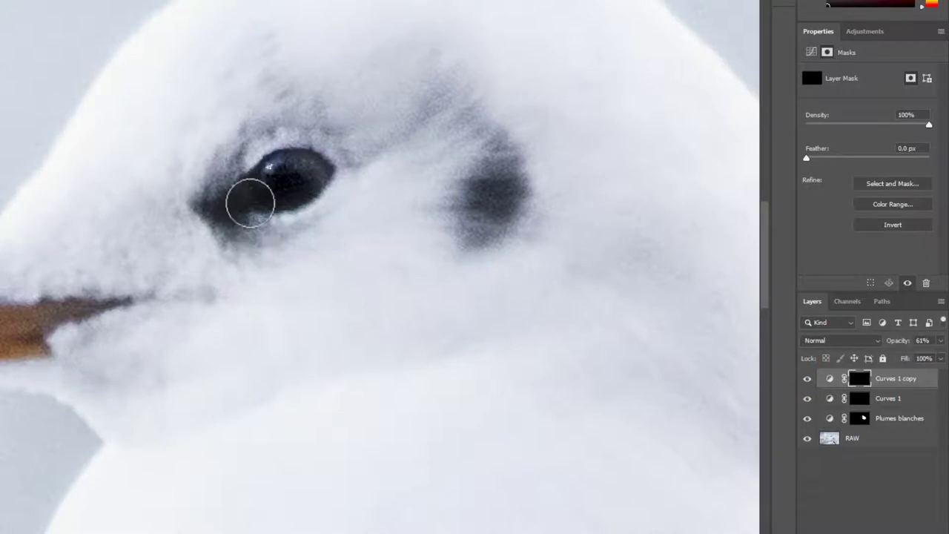
scroll(265, 440, down, 3)
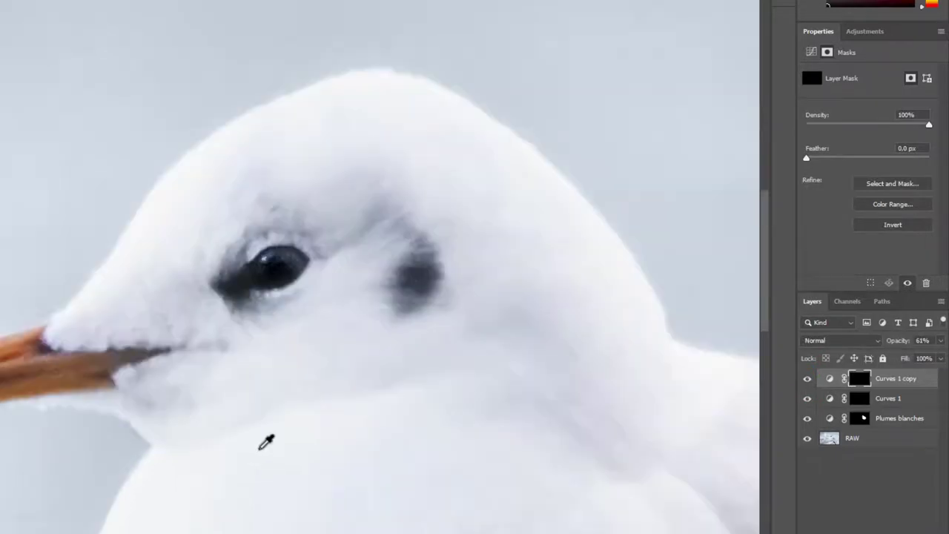
scroll(257, 453, down, 3)
scroll(254, 457, down, 3)
scroll(255, 457, down, 2)
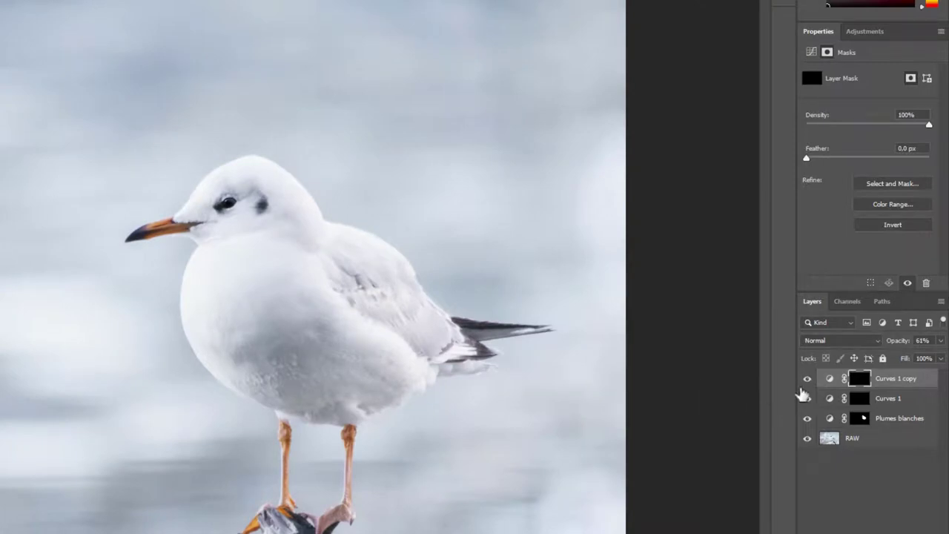
click(807, 379)
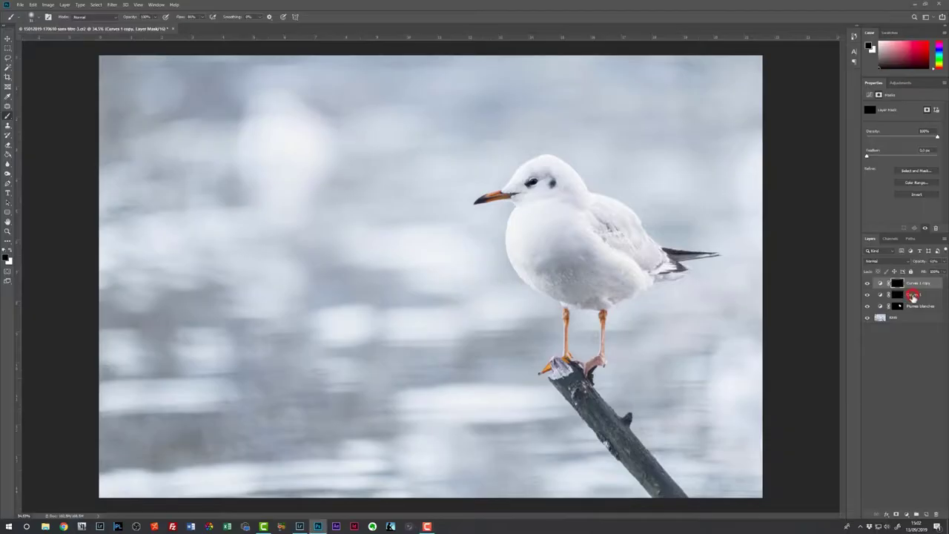
- Rename Curves 1 to Oeil 1 and the top curves layer to Oeil 2
click(913, 296)
double_click(913, 296)
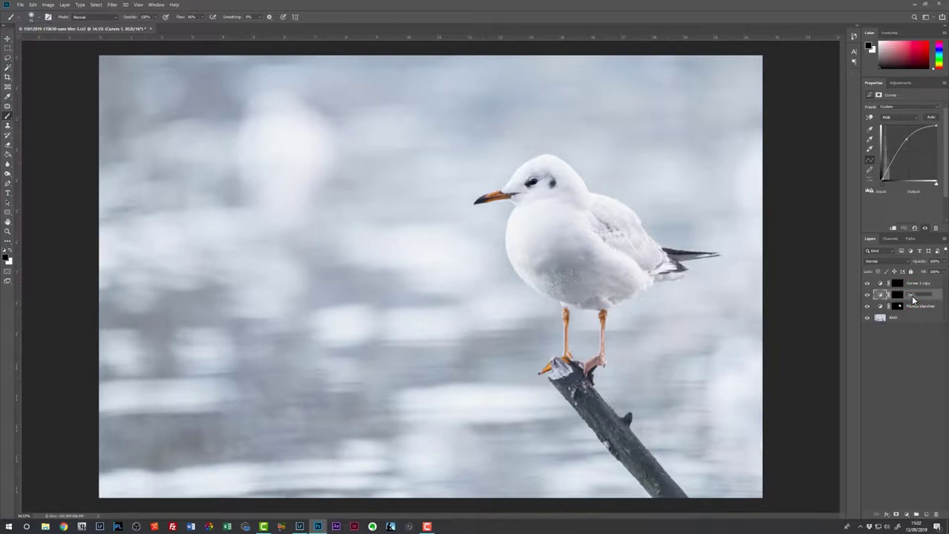
double_click(915, 283)
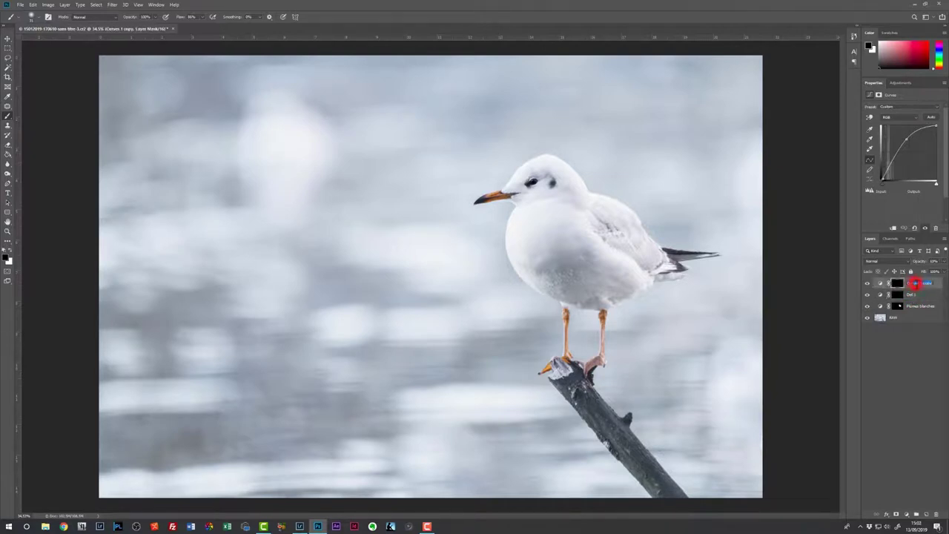
key(Return)
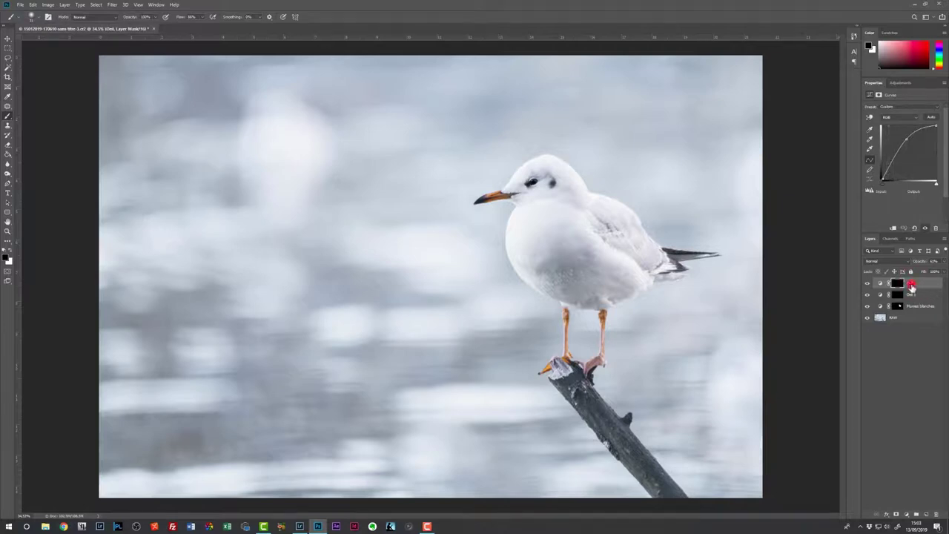
double_click(910, 284)
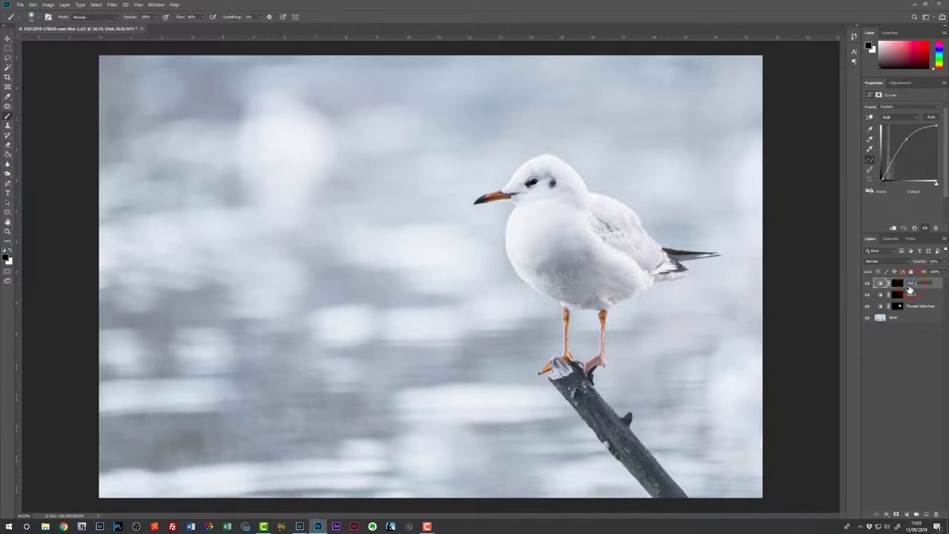
key(Return)
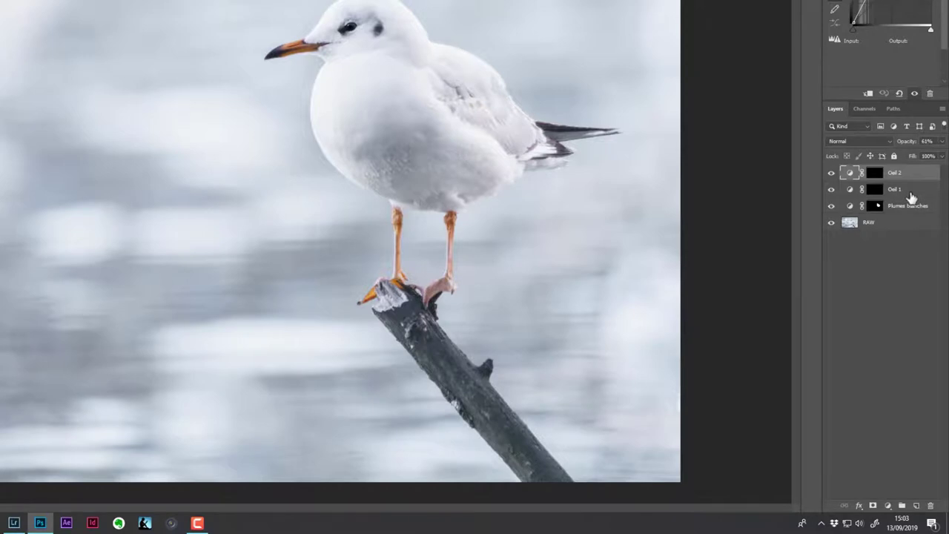
shift+click(910, 190)
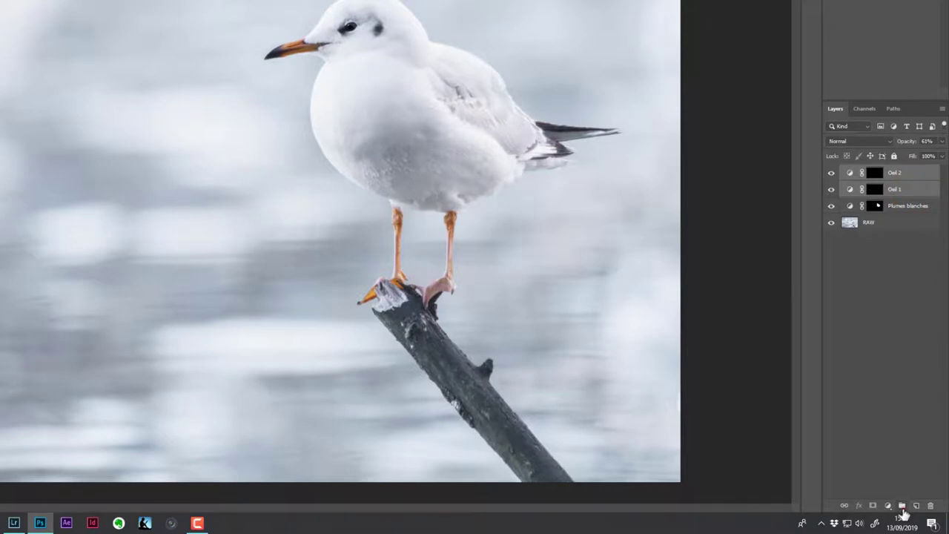
click(901, 506)
double_click(872, 171)
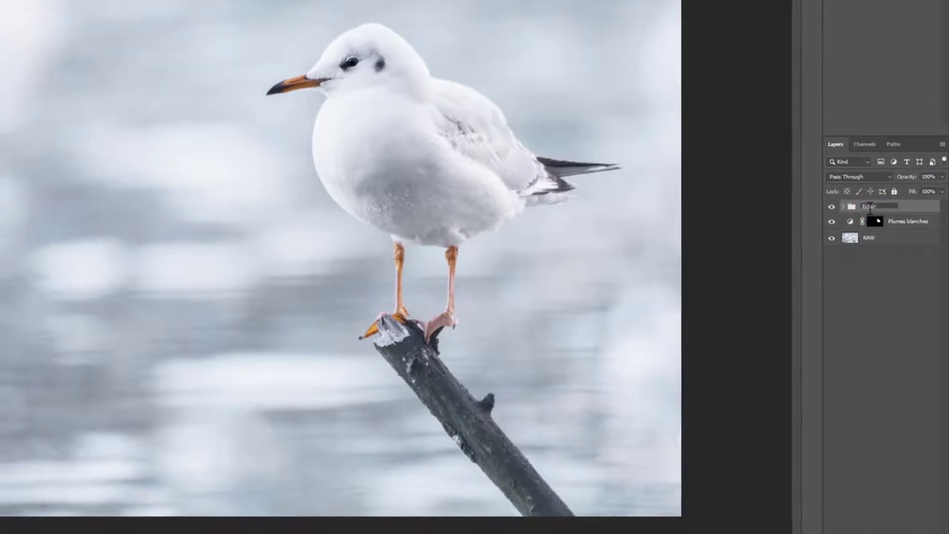
text(Eclaircir fond)
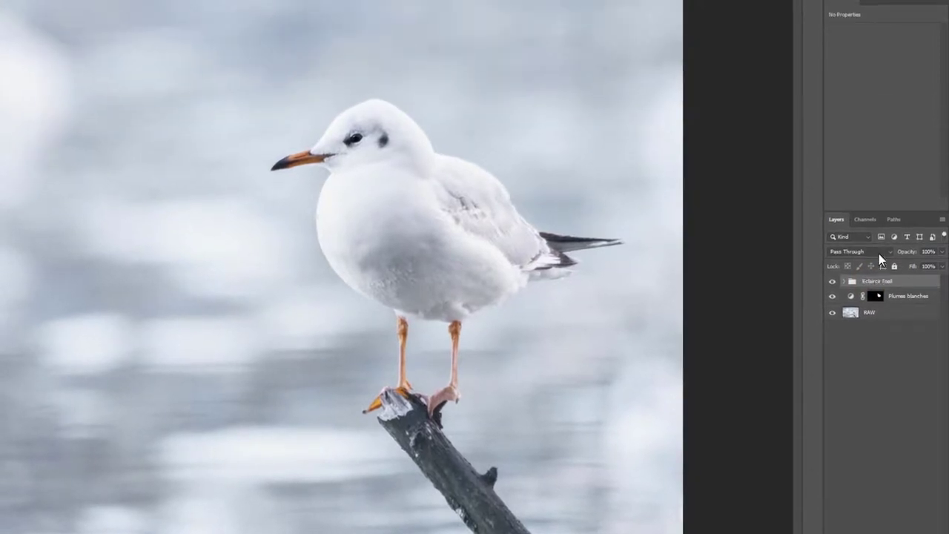
click(832, 282)
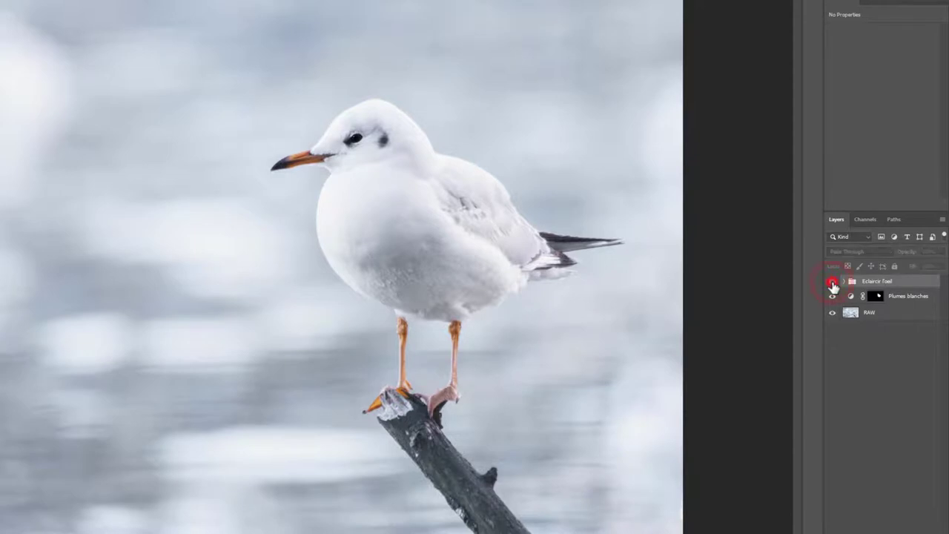
click(832, 281)
click(832, 282)
click(832, 281)
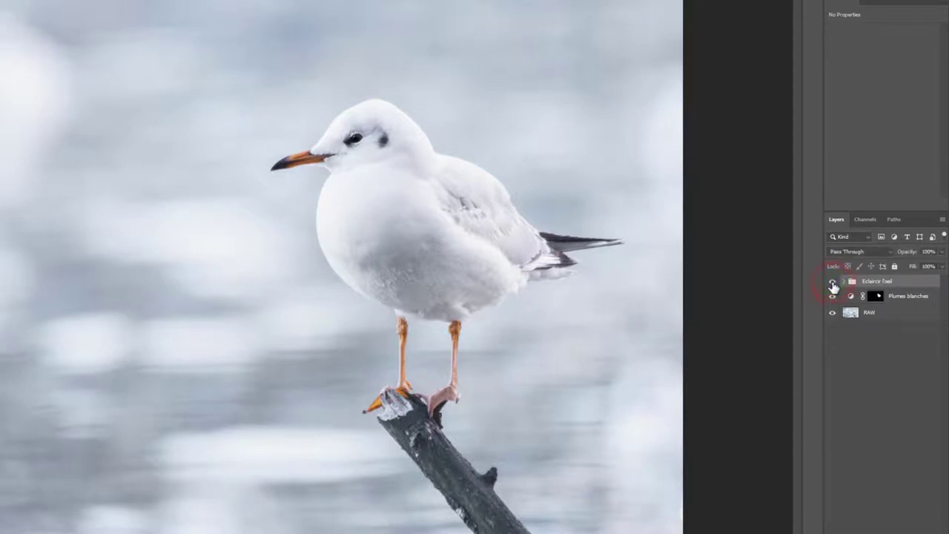
click(832, 283)
click(832, 282)
click(832, 282)
click(832, 282)
click(832, 282)
click(832, 281)
click(843, 281)
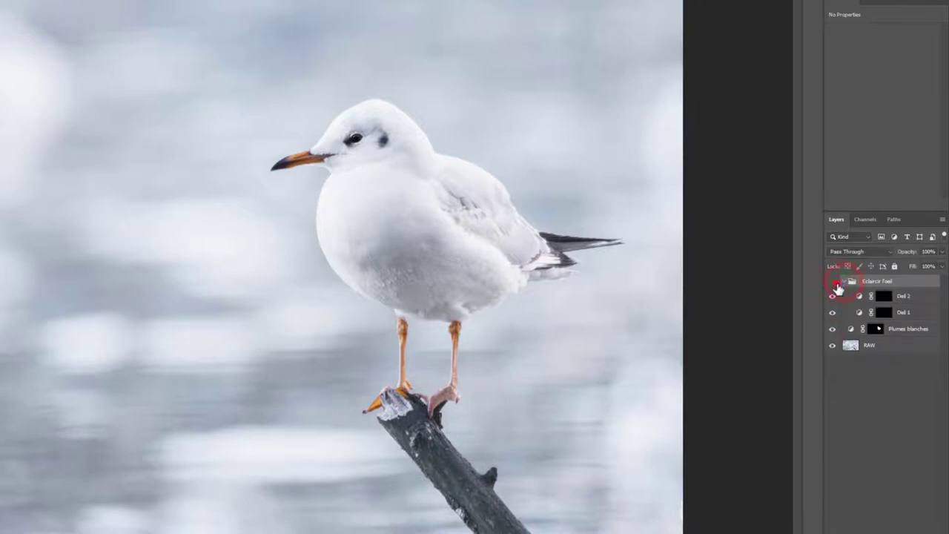
click(833, 282)
click(834, 283)
click(833, 283)
click(834, 282)
click(834, 283)
click(833, 282)
click(843, 281)
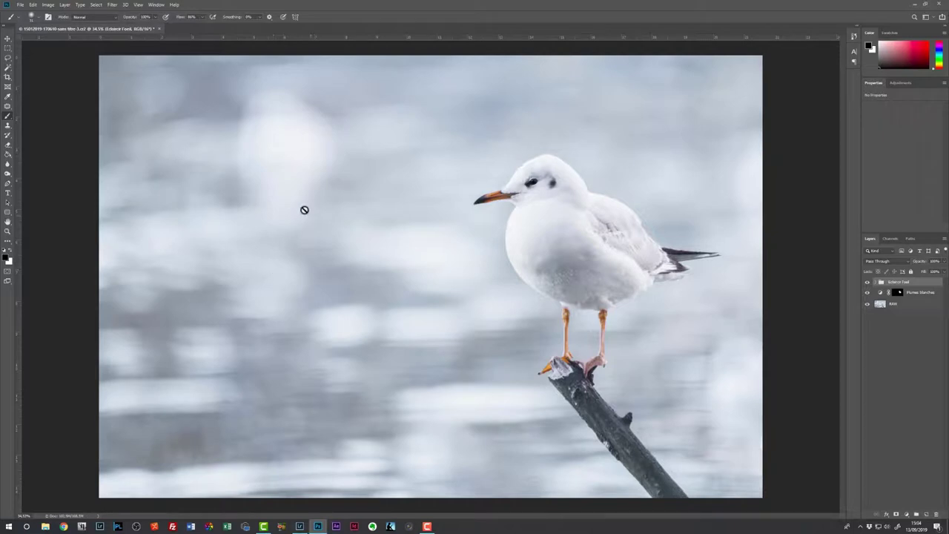
- Add a Curves adjustment layer and name it Bokeh
click(901, 83)
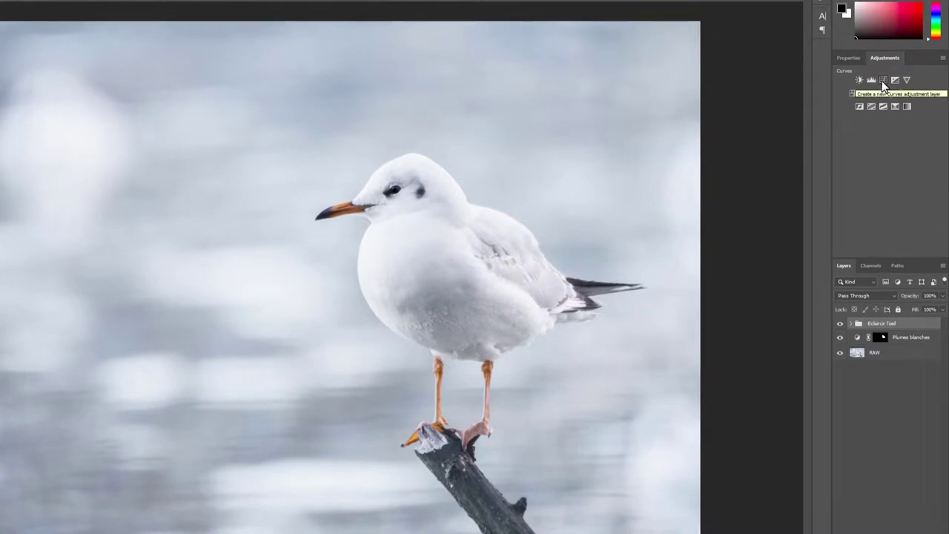
click(881, 81)
double_click(903, 325)
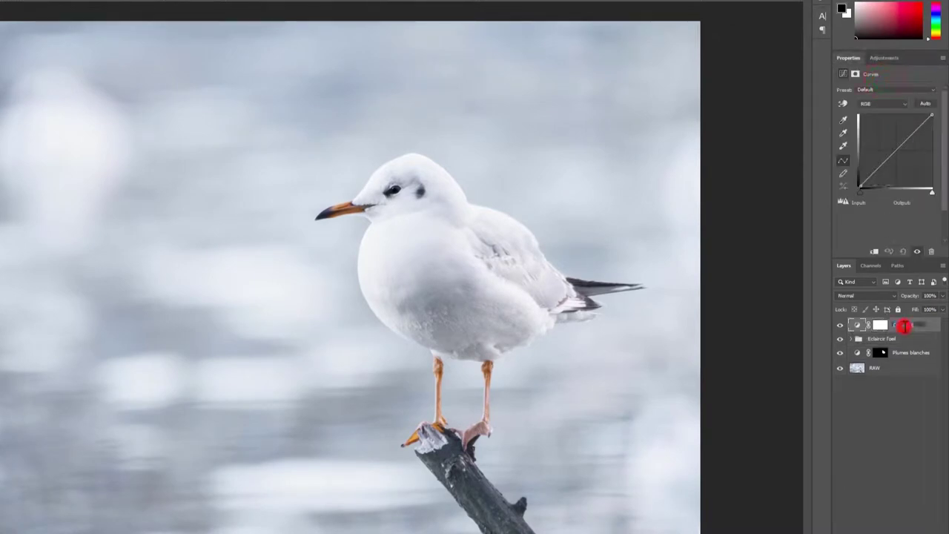
text(h)
key(Return)
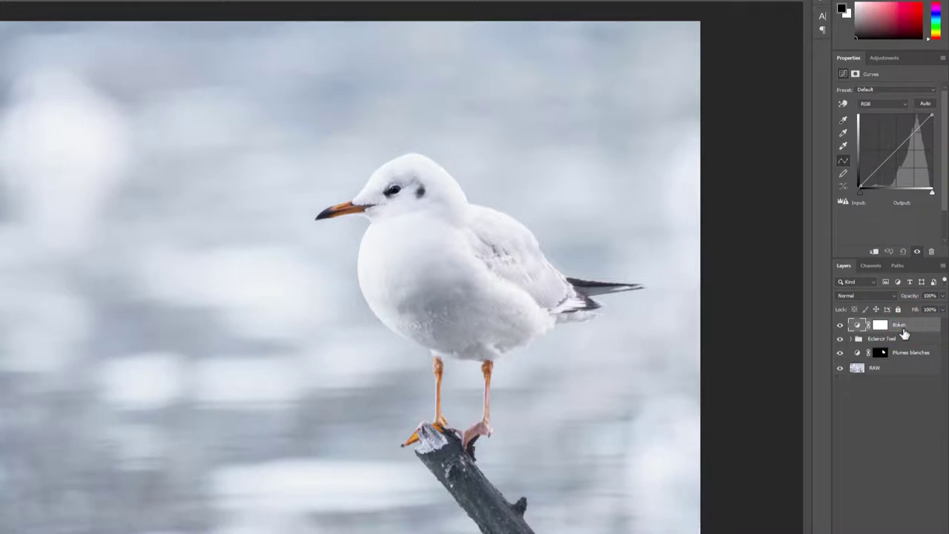
- Pull the Bokeh curve's midpoint down to input 120, output 103, then select its mask
click(892, 155)
drag(893, 155, 895, 157)
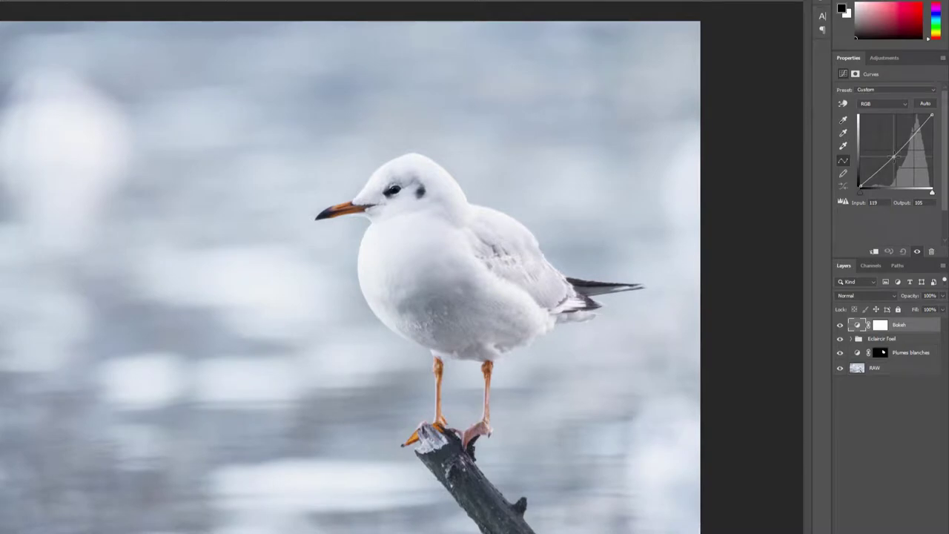
drag(894, 156, 895, 158)
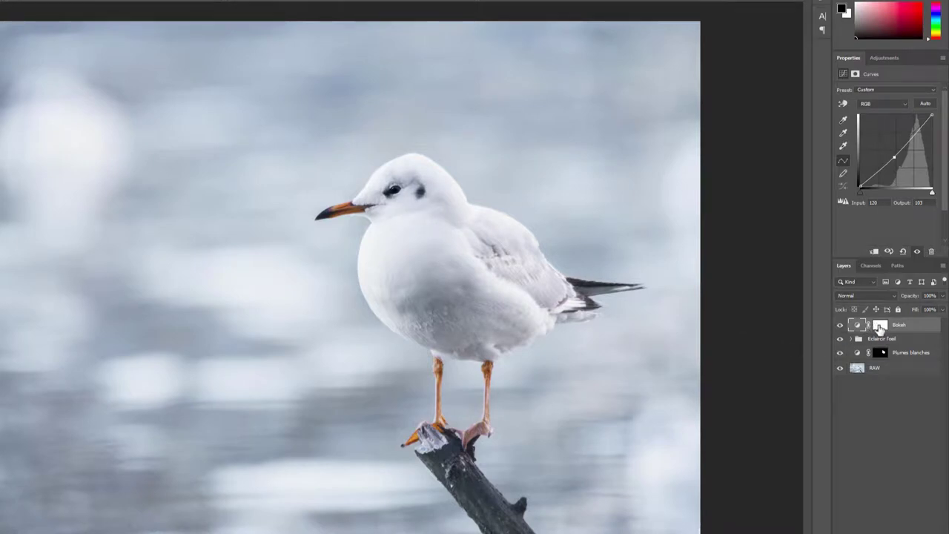
click(879, 325)
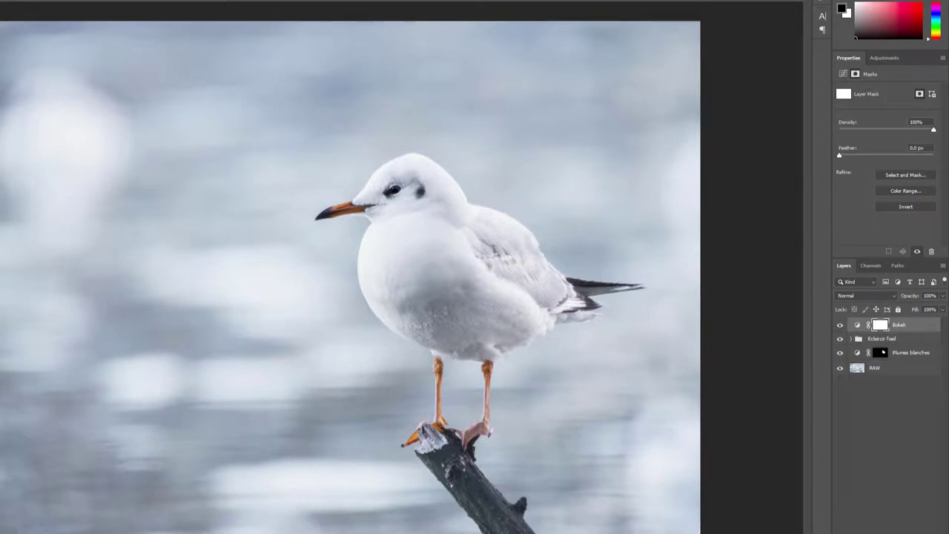
- Set the brush to 202 px and paint black over the gull's body on the Bokeh mask
right_click(482, 259)
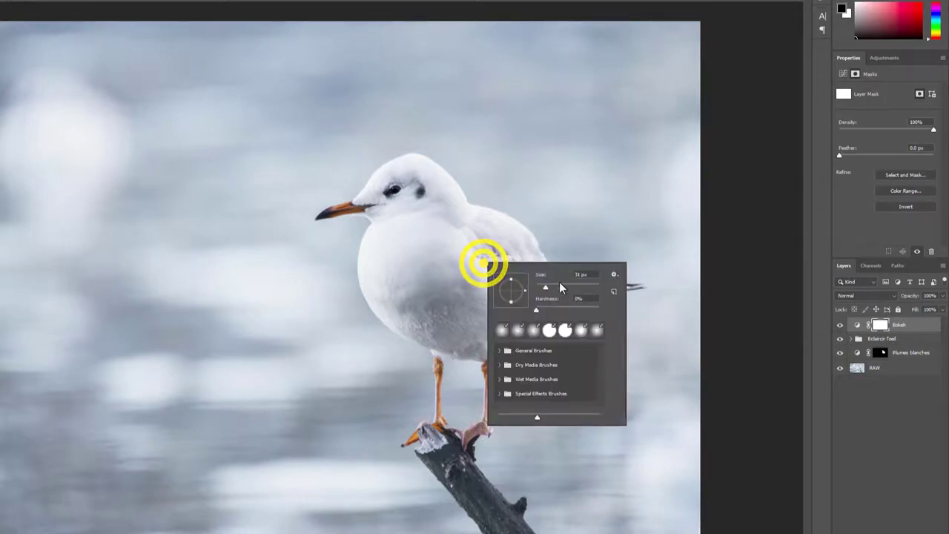
click(561, 284)
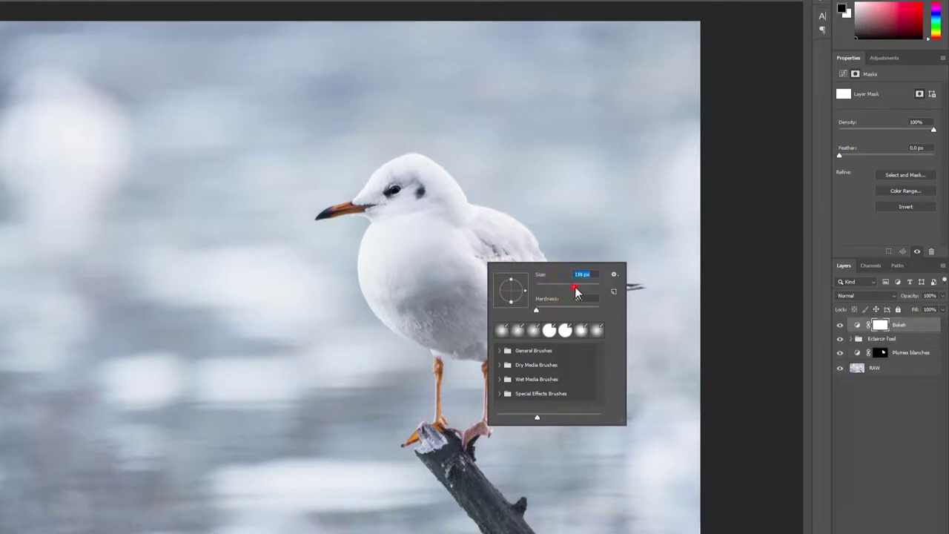
click(422, 247)
right_click(436, 268)
click(534, 296)
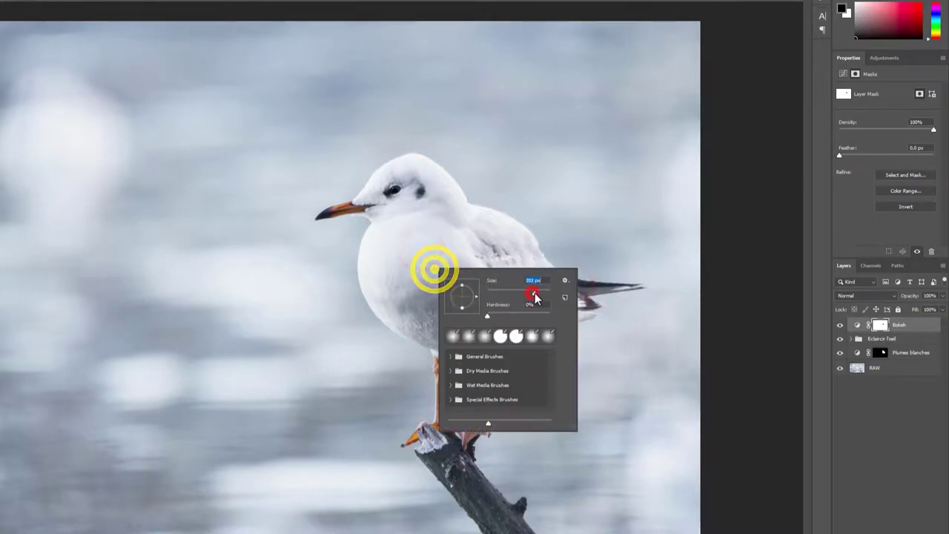
click(403, 233)
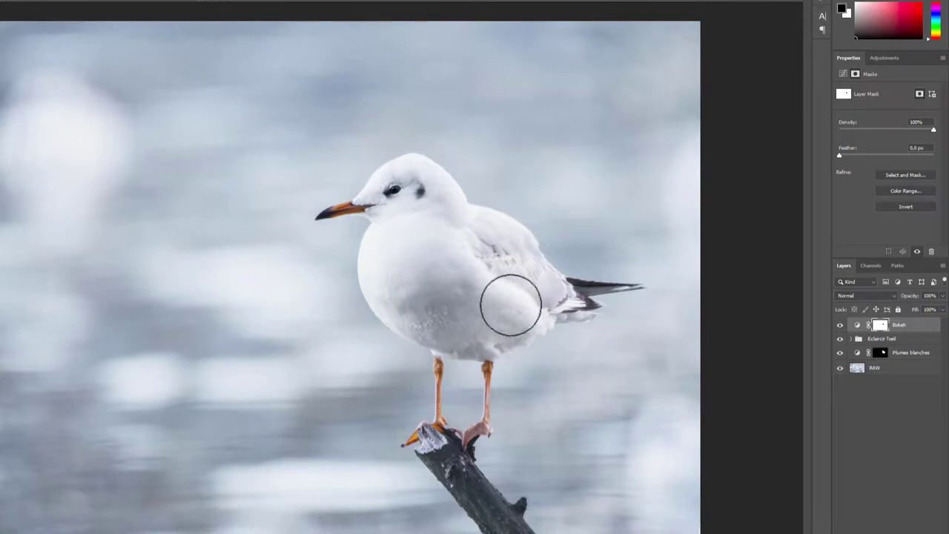
drag(395, 208, 401, 194)
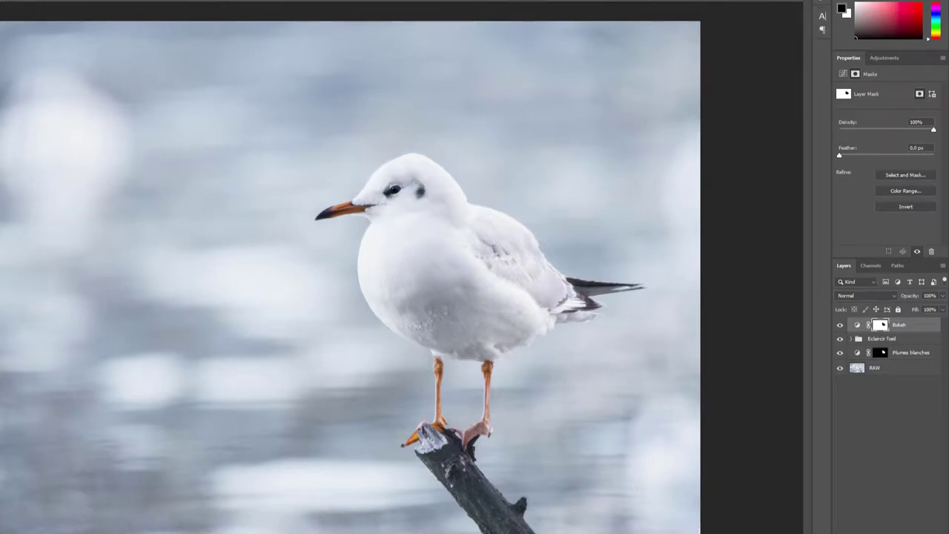
alt+scroll(348, 182, up, 2)
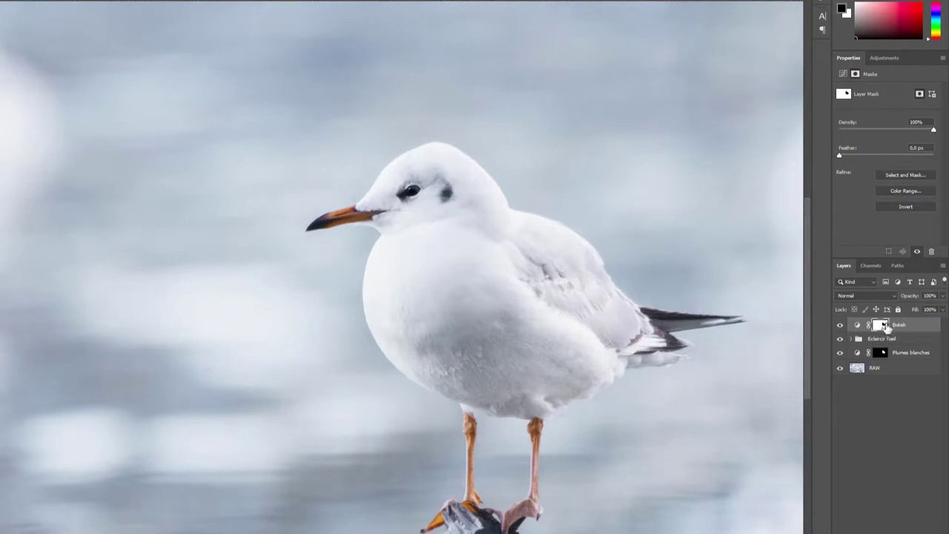
- View the Bokeh mask in red, refine around the eye with a smaller brush, and switch to black
alt+shift+click(882, 329)
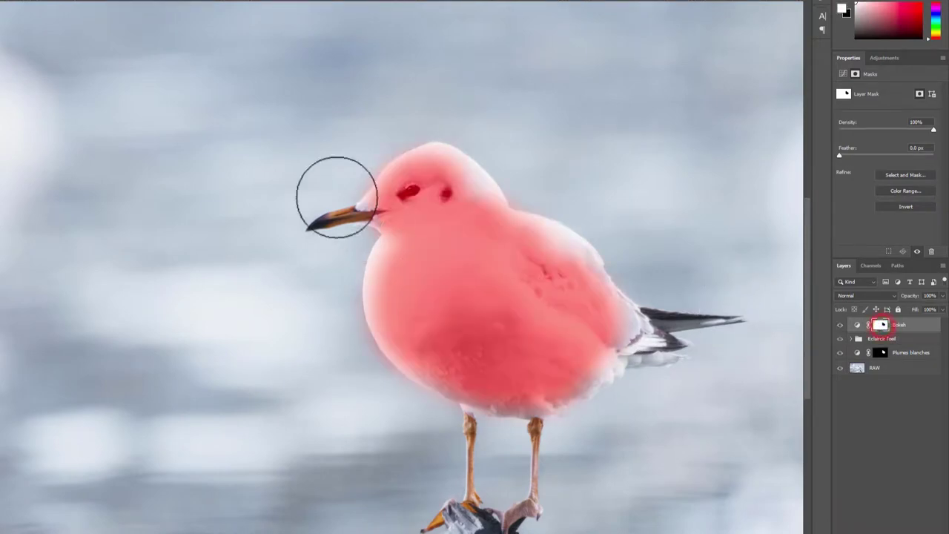
alt+scroll(334, 195, up, 1)
alt+scroll(445, 215, up, 1)
alt+scroll(400, 221, up, 1)
right_click(425, 207)
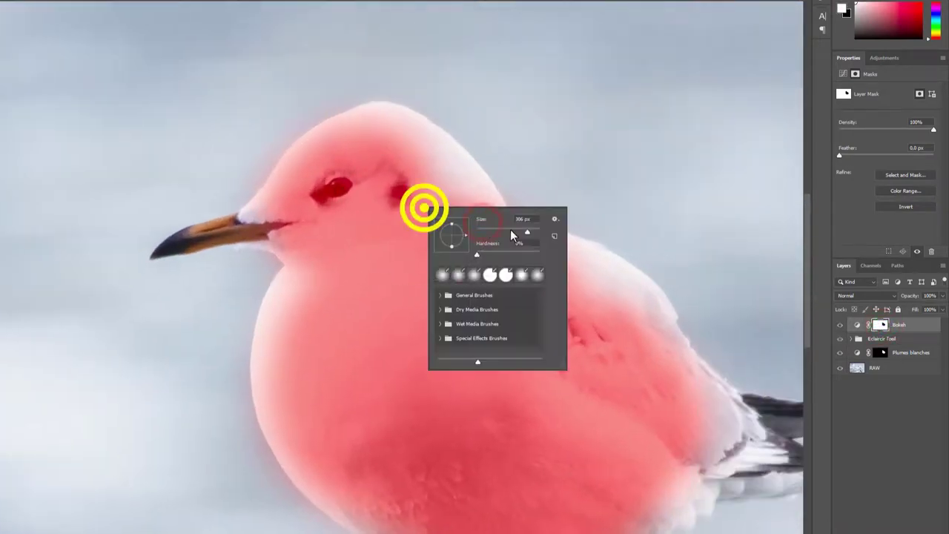
drag(510, 229, 497, 229)
mouse_move(388, 176)
mouse_down()
mouse_move(428, 181)
mouse_move(470, 212)
mouse_move(423, 155)
mouse_move(490, 225)
mouse_move(420, 143)
mouse_move(462, 170)
mouse_move(369, 121)
mouse_move(379, 121)
mouse_move(308, 169)
mouse_move(316, 149)
mouse_move(349, 127)
mouse_move(257, 232)
mouse_move(257, 212)
mouse_move(244, 225)
mouse_move(299, 247)
mouse_move(269, 356)
mouse_move(290, 457)
mouse_move(324, 499)
mouse_move(445, 532)
mouse_move(636, 524)
mouse_move(697, 492)
mouse_up()
key(ctrl+z)
key(x)
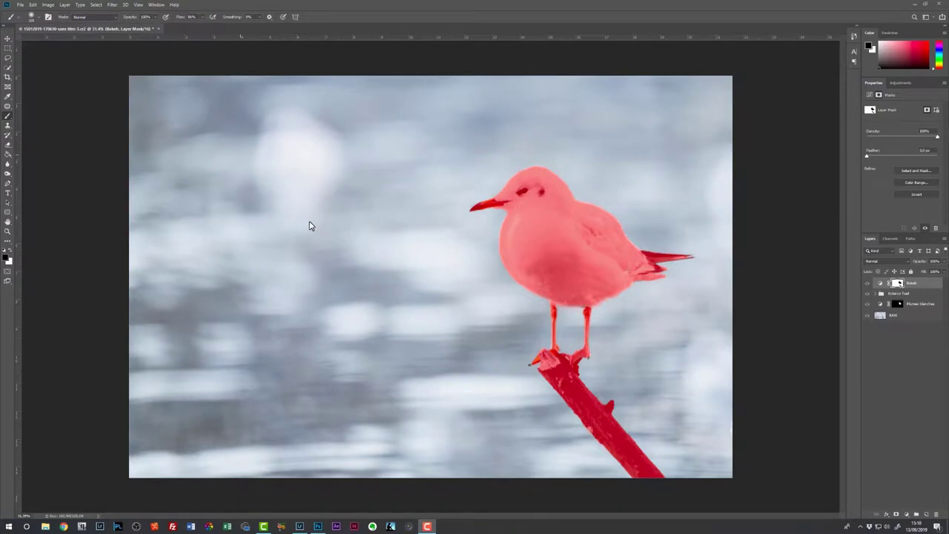
- Zoom in and pan along the gull's legs and branch to mask them out
scroll(599, 226, up, 3)
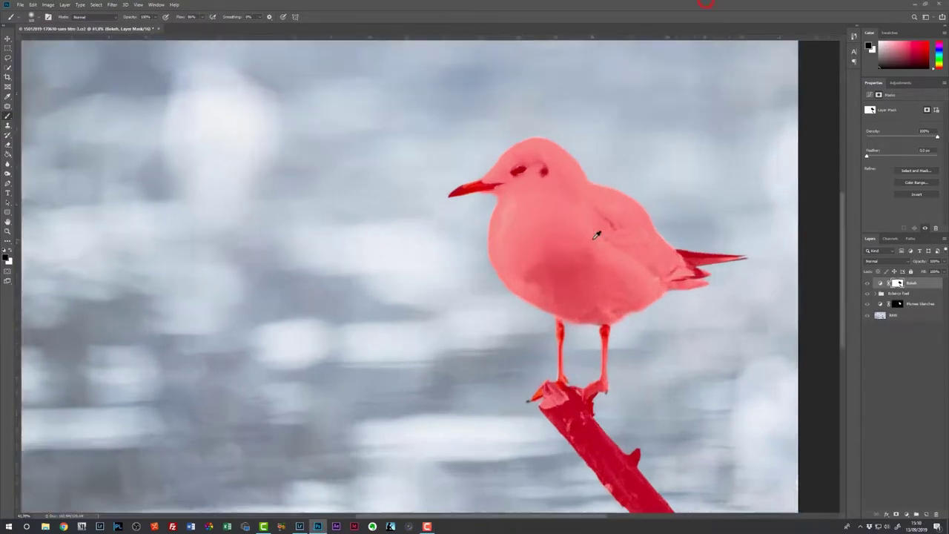
scroll(625, 244, up, 3)
drag(684, 324, 562, 178)
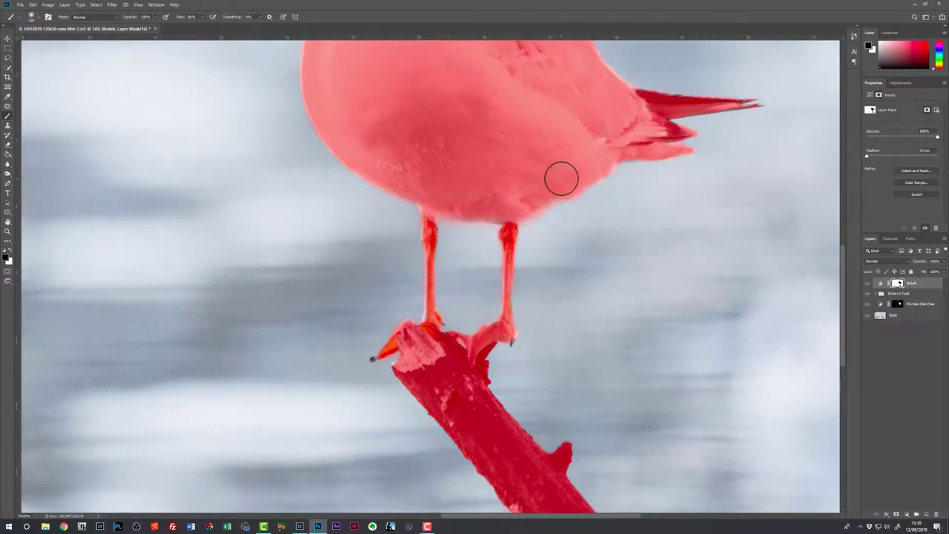
drag(540, 260, 493, 213)
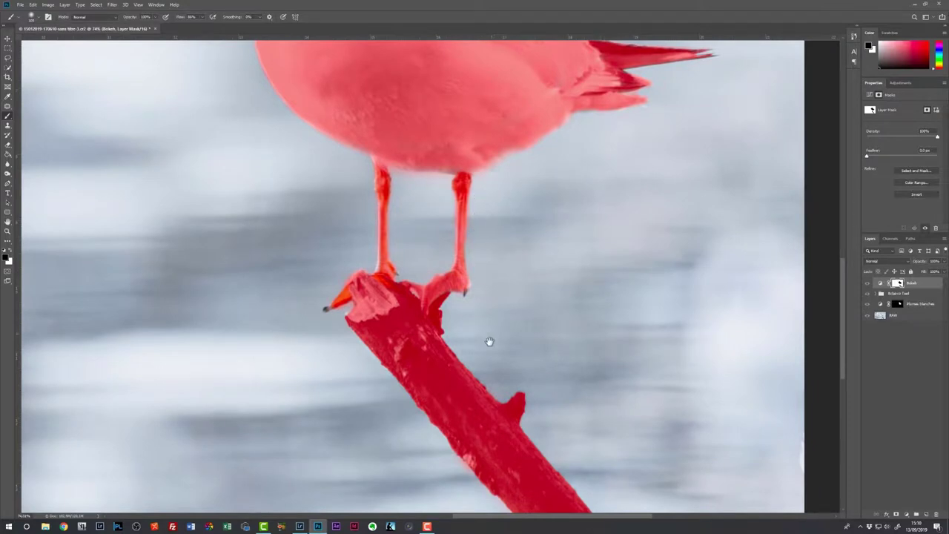
drag(490, 343, 408, 221)
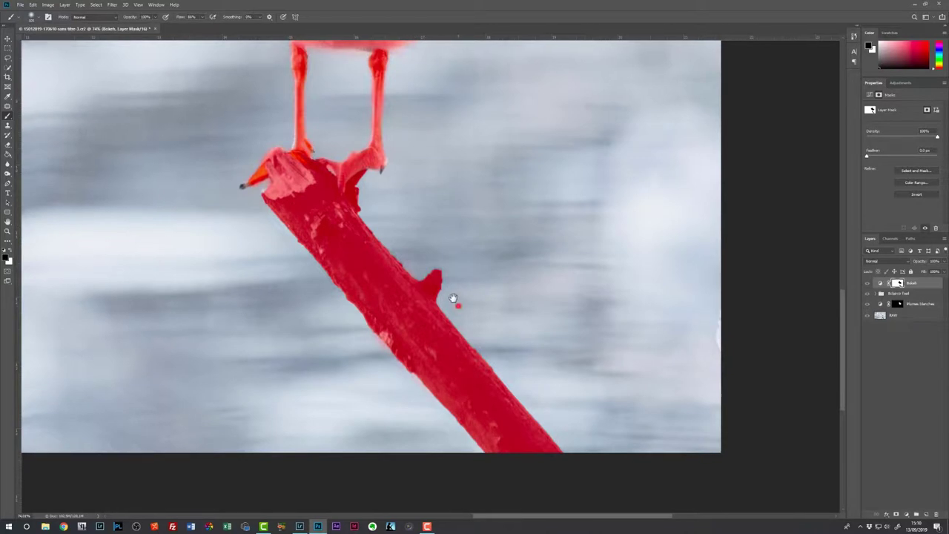
drag(451, 301, 411, 243)
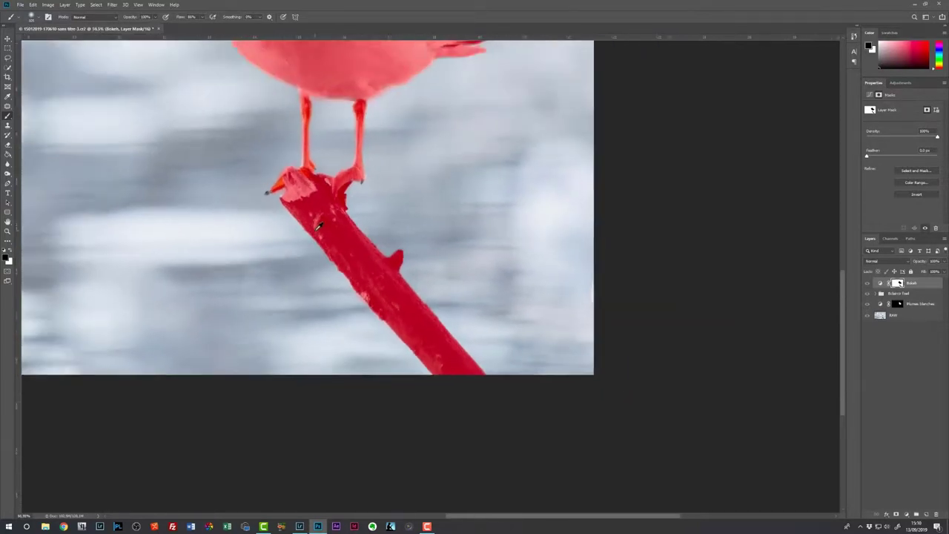
scroll(317, 231, down, 4)
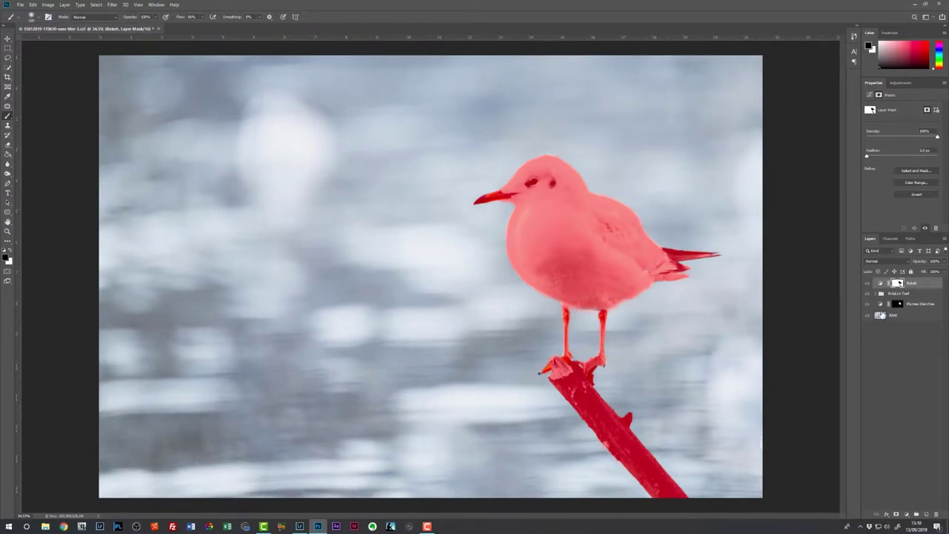
- Hide the Bokeh mask's red overlay, then toggle the Bokeh layer off and on to compare
key(alt+shift)
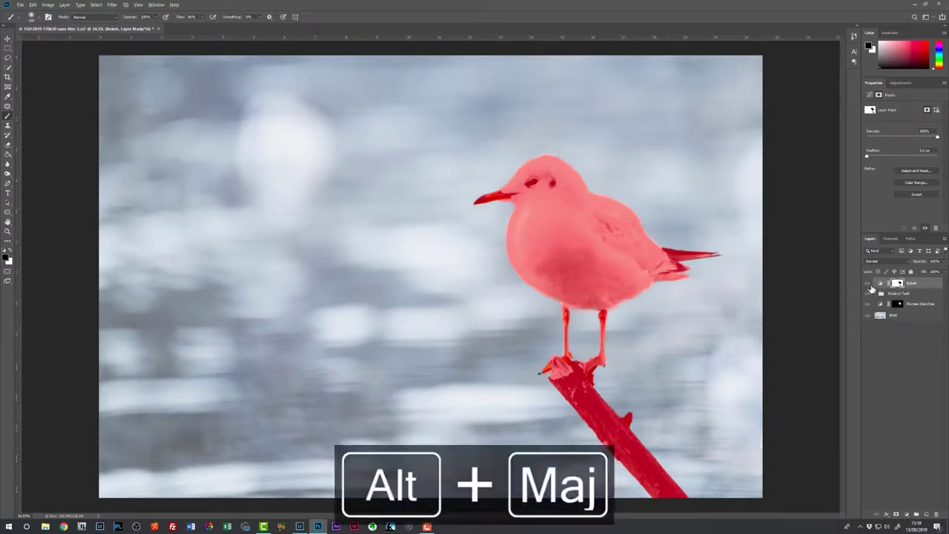
alt+shift+click(899, 285)
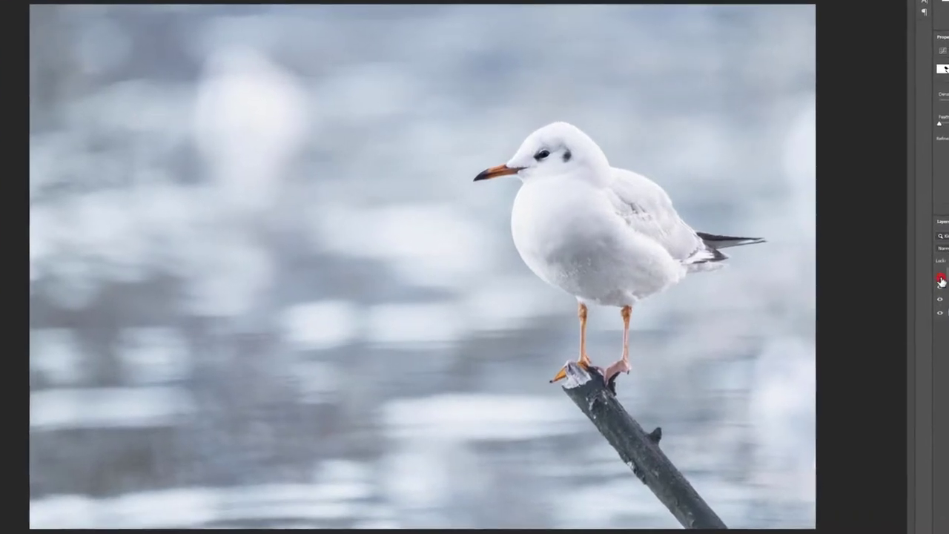
click(867, 284)
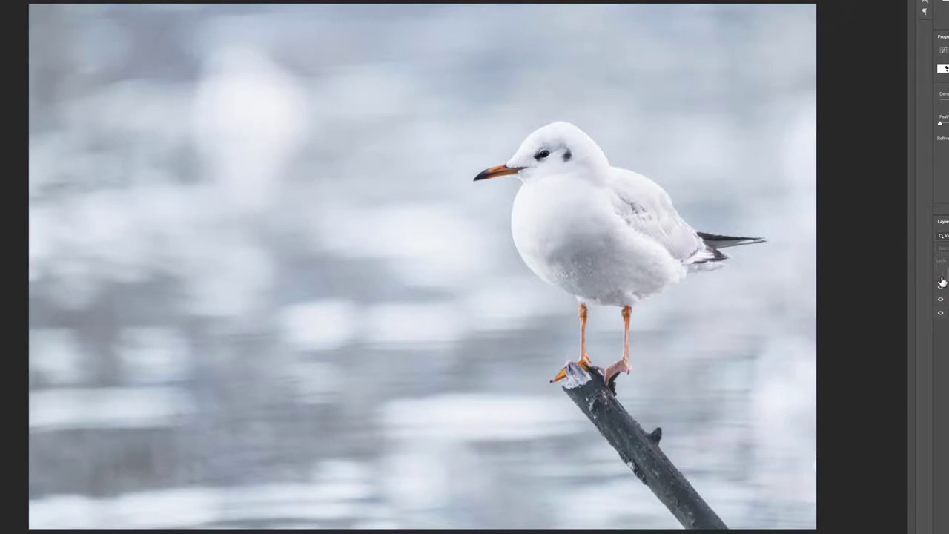
click(941, 277)
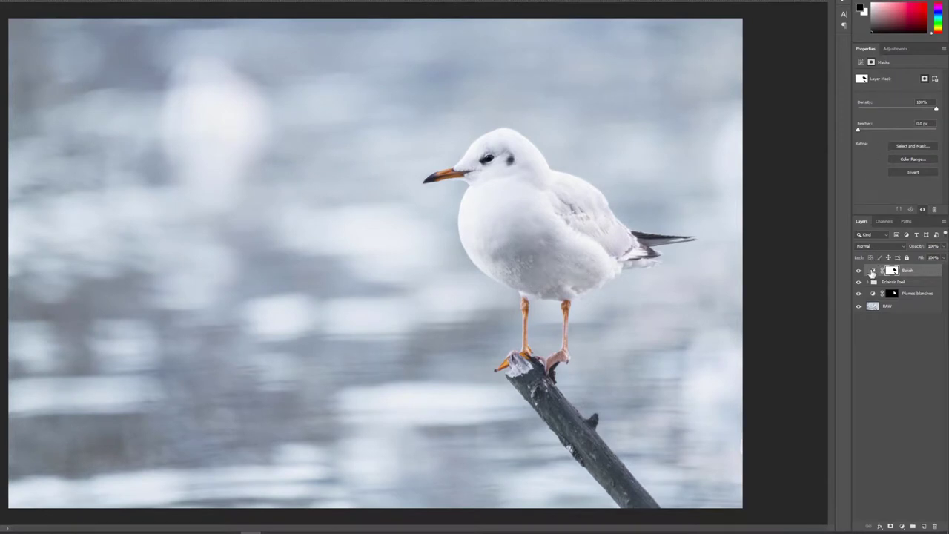
- Fine-tune the Bokeh curve with a new point nudged slightly down
click(873, 271)
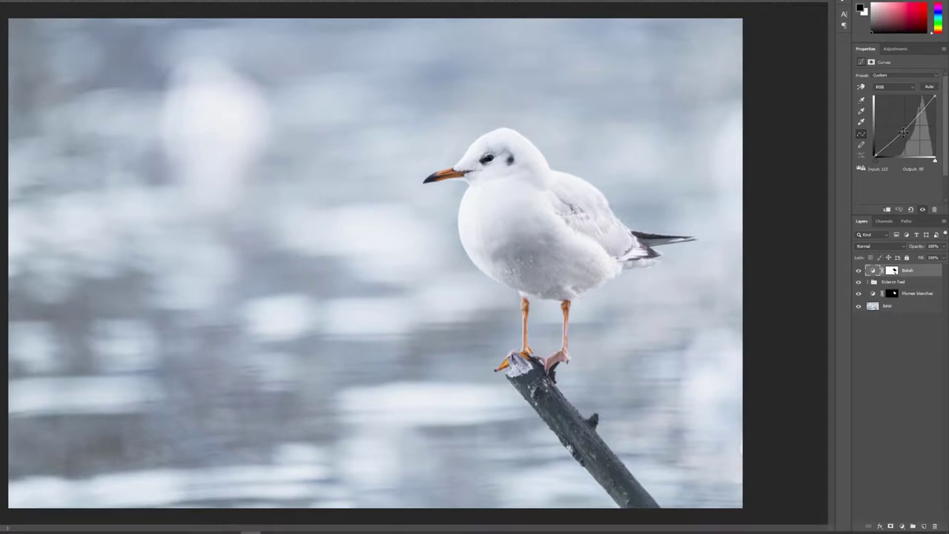
click(903, 133)
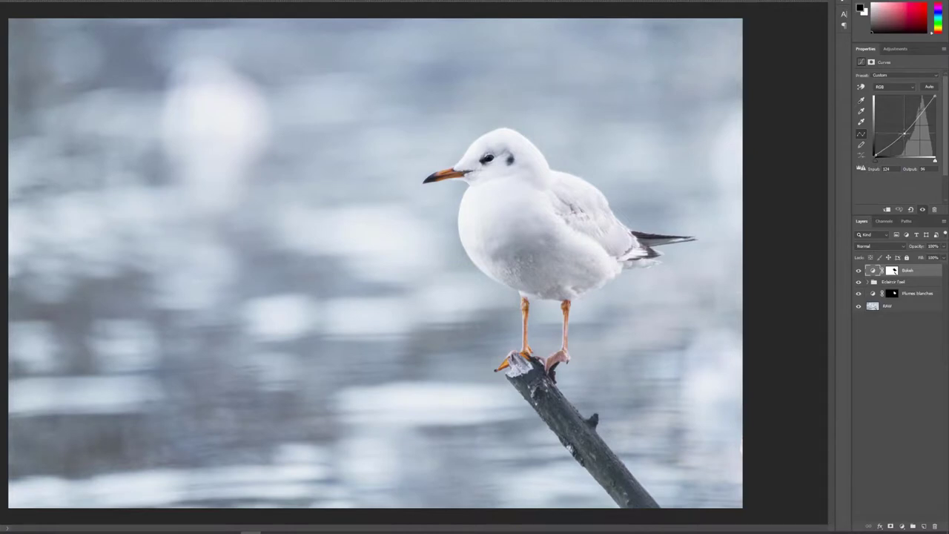
drag(904, 133, 913, 139)
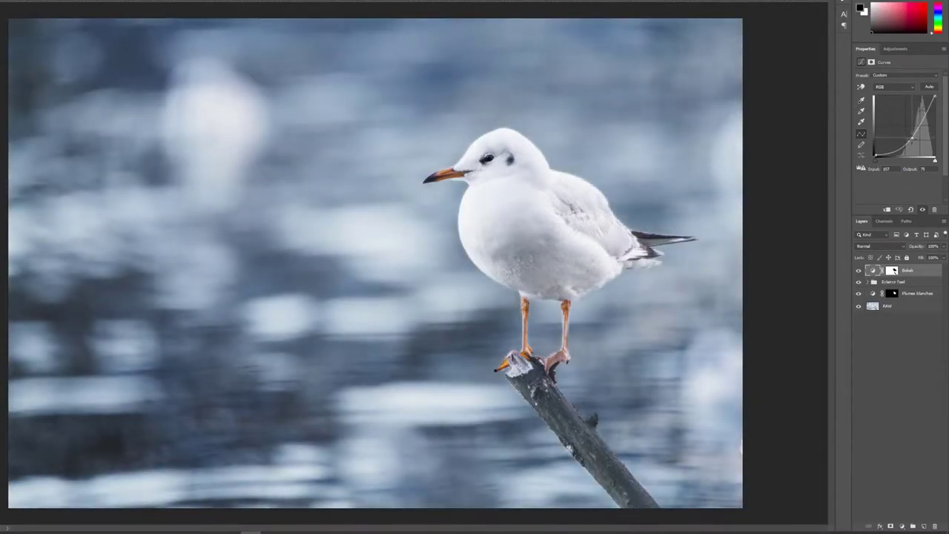
drag(913, 139, 897, 139)
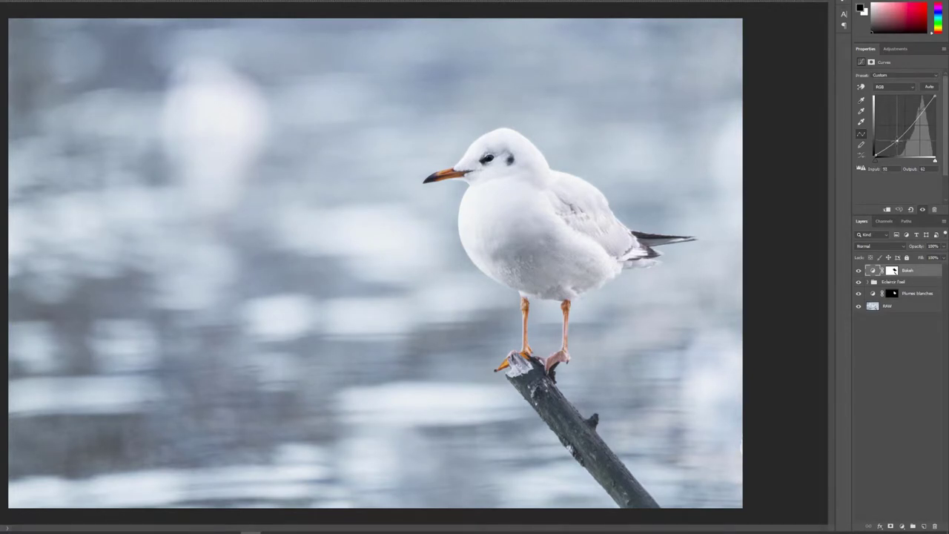
drag(896, 139, 897, 141)
- Compare the Bokeh adjustment on and off, then lower its opacity to about 80%
click(858, 271)
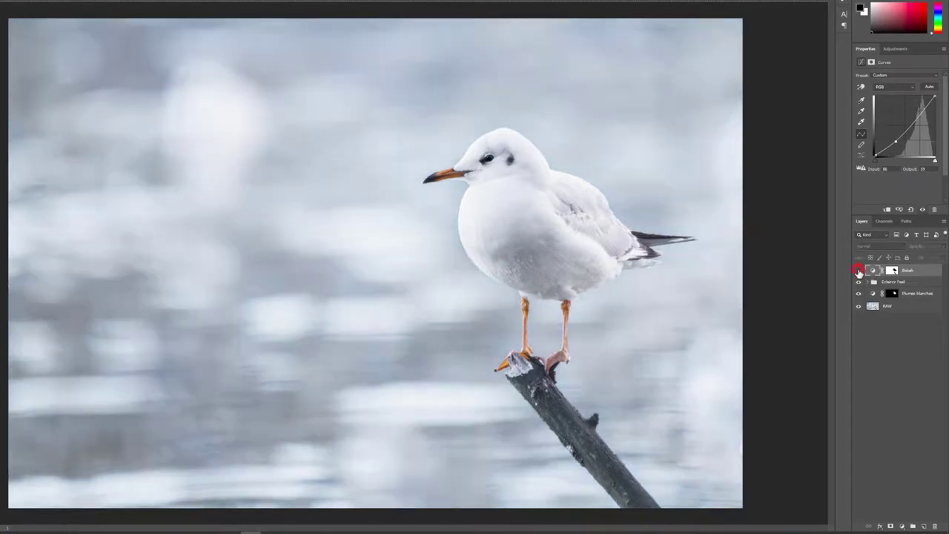
click(859, 271)
click(858, 271)
click(859, 271)
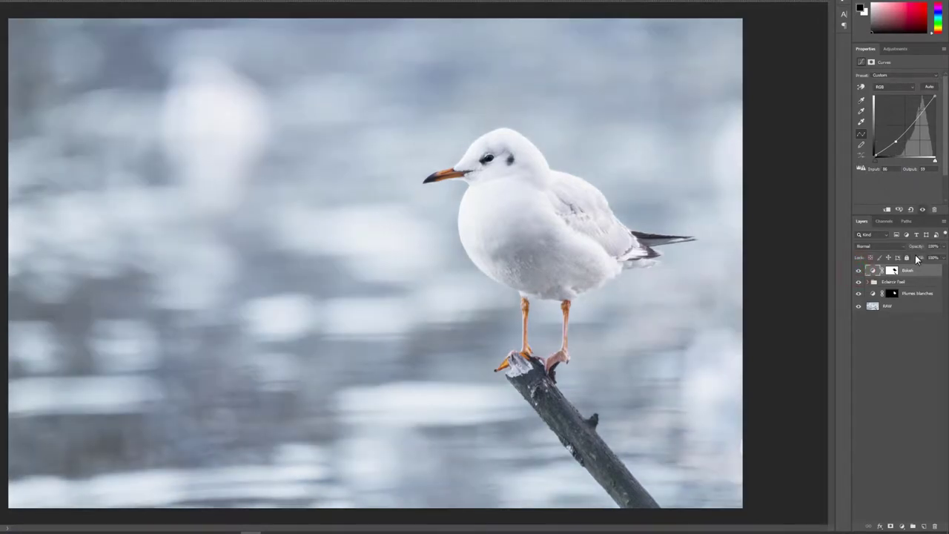
drag(946, 255, 934, 259)
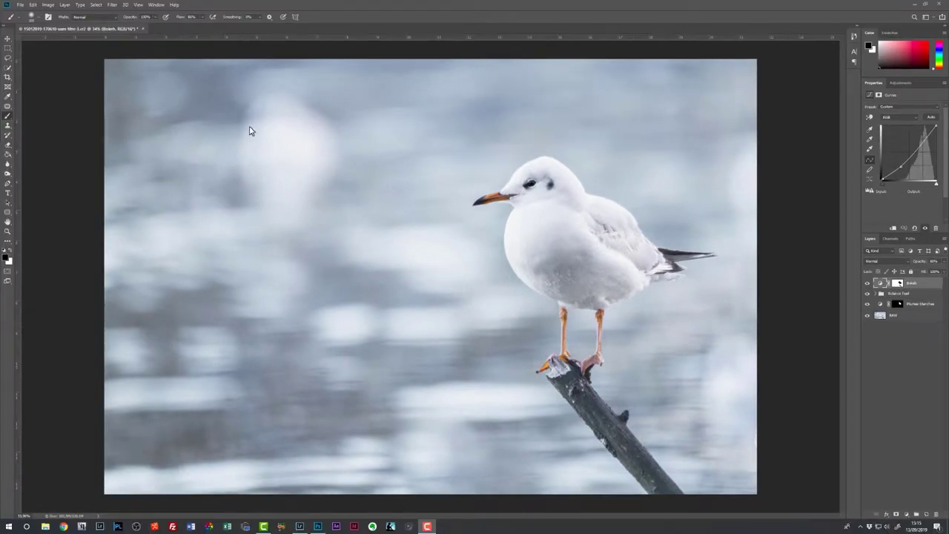
scroll(154, 85, up, 1)
scroll(153, 85, up, 2)
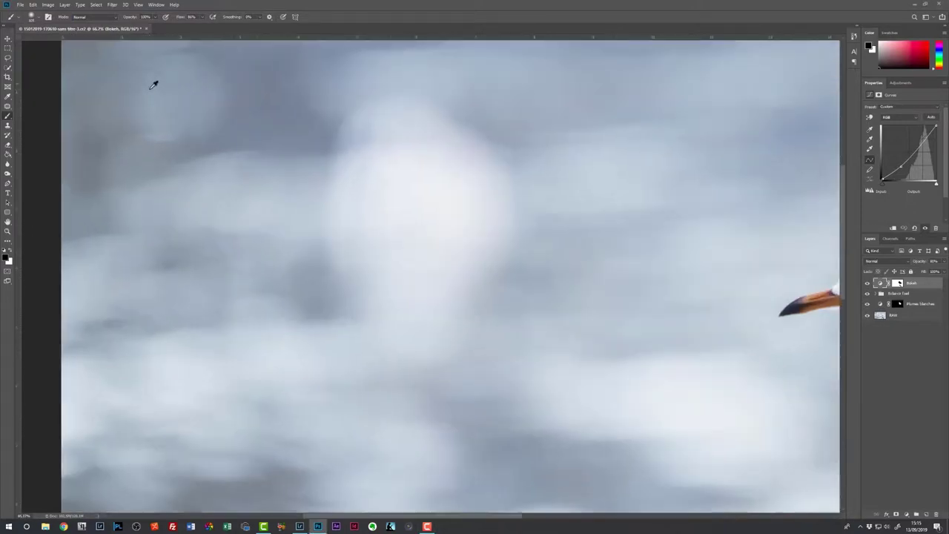
scroll(153, 84, up, 2)
scroll(154, 85, up, 1)
drag(294, 171, 393, 286)
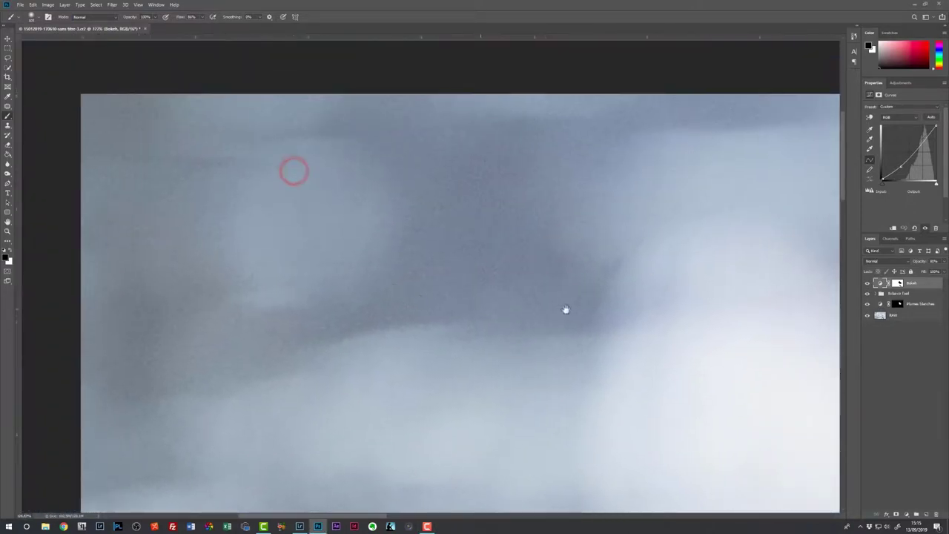
mouse_move(692, 303)
mouse_down()
mouse_move(375, 277)
mouse_move(615, 292)
mouse_move(612, 260)
mouse_move(513, 254)
mouse_up()
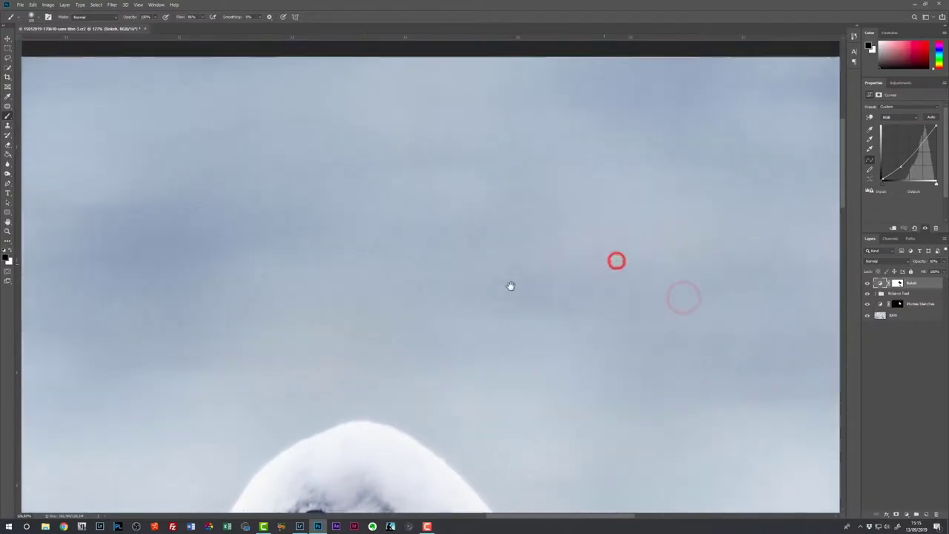
scroll(525, 280, down, 2)
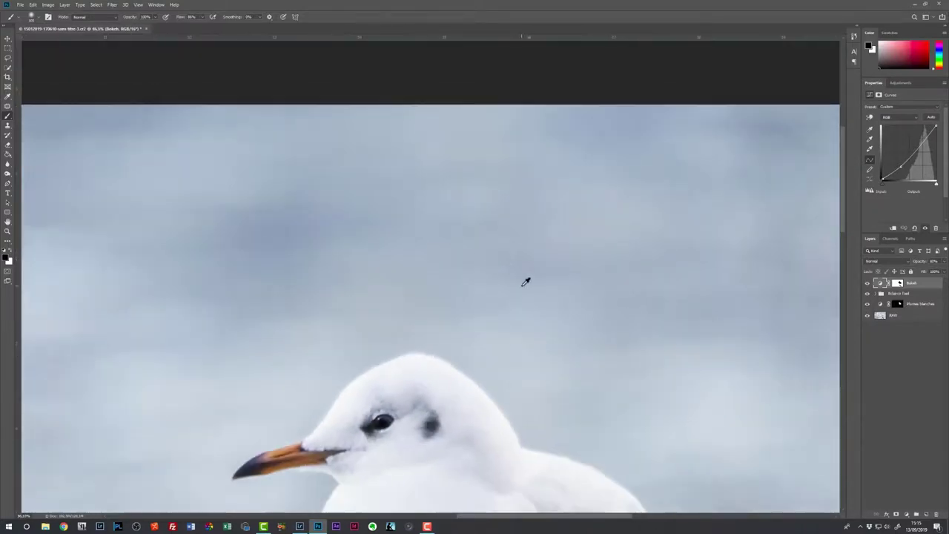
scroll(525, 281, down, 2)
scroll(519, 297, down, 2)
scroll(516, 310, down, 1)
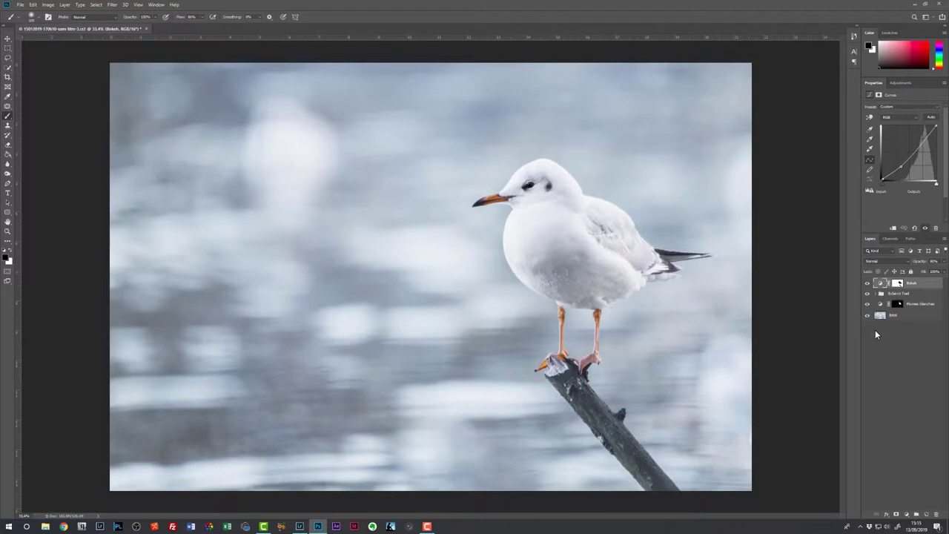
- Stamp all visible layers into a new top layer named 'Réduction du bruit'
key(ctrl+shift+alt+e)
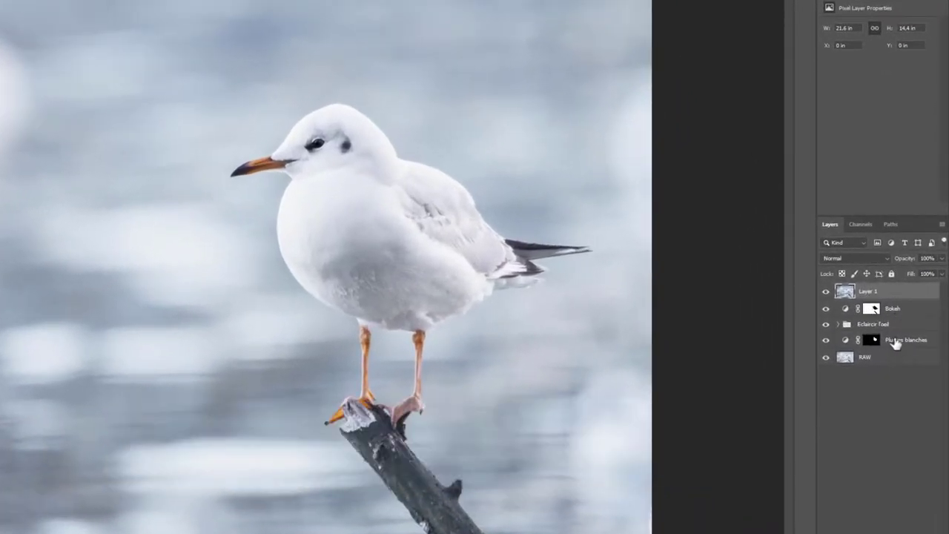
click(826, 292)
click(826, 292)
double_click(869, 292)
text(Réduction du bru)
text(it)
key(Return)
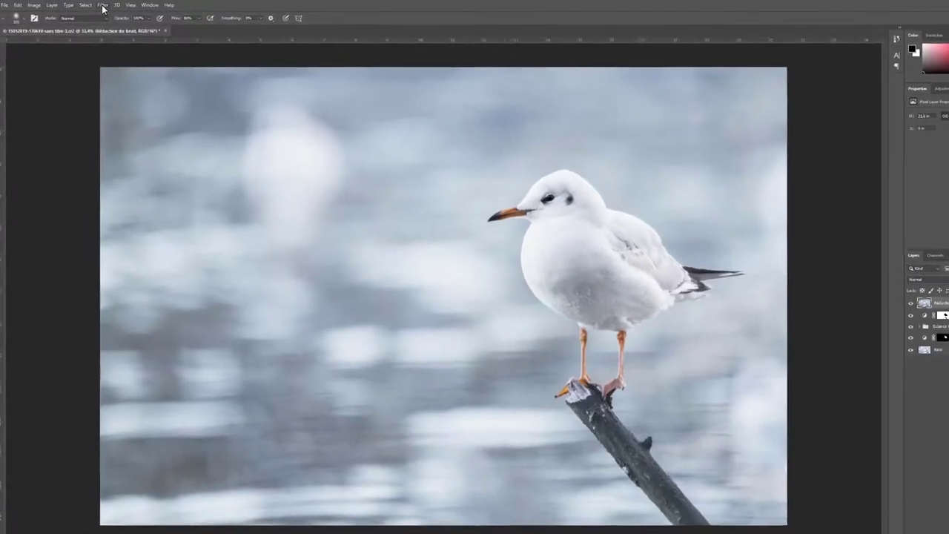
- Open Filter > Noise > Reduce Noise with live preview on the gull's body
click(115, 6)
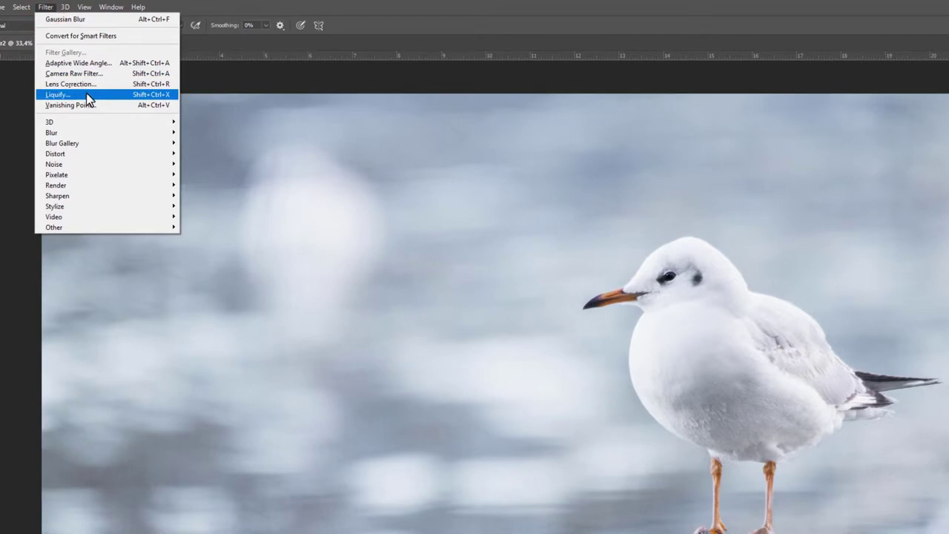
mouse_move(54, 164)
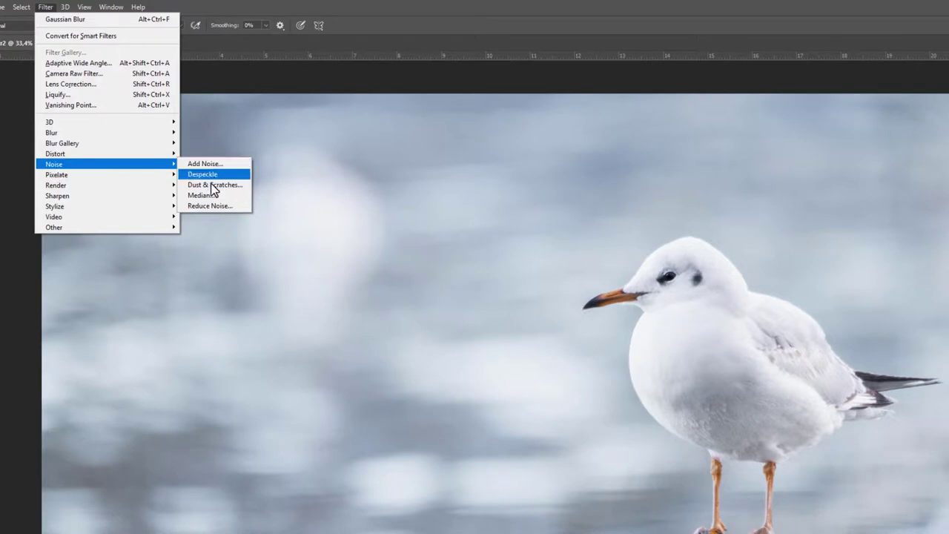
click(212, 208)
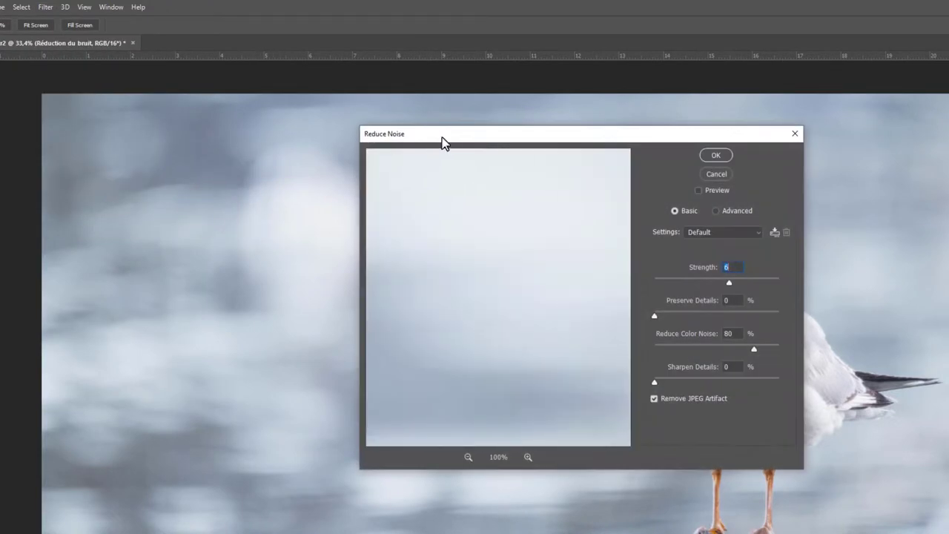
drag(440, 137, 538, 233)
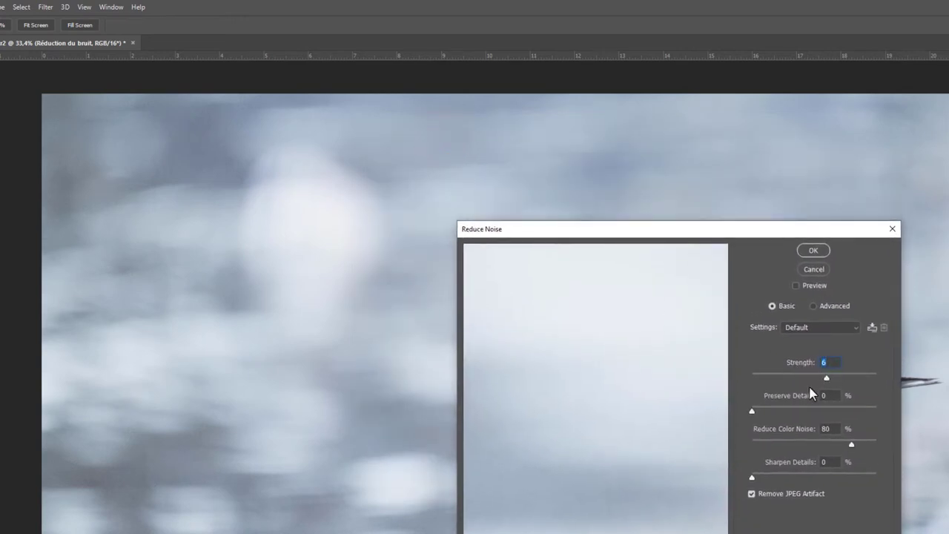
mouse_move(702, 383)
mouse_down()
mouse_move(608, 406)
mouse_move(594, 376)
mouse_move(550, 415)
mouse_up()
mouse_move(615, 445)
mouse_down()
mouse_move(608, 346)
mouse_move(636, 375)
mouse_up()
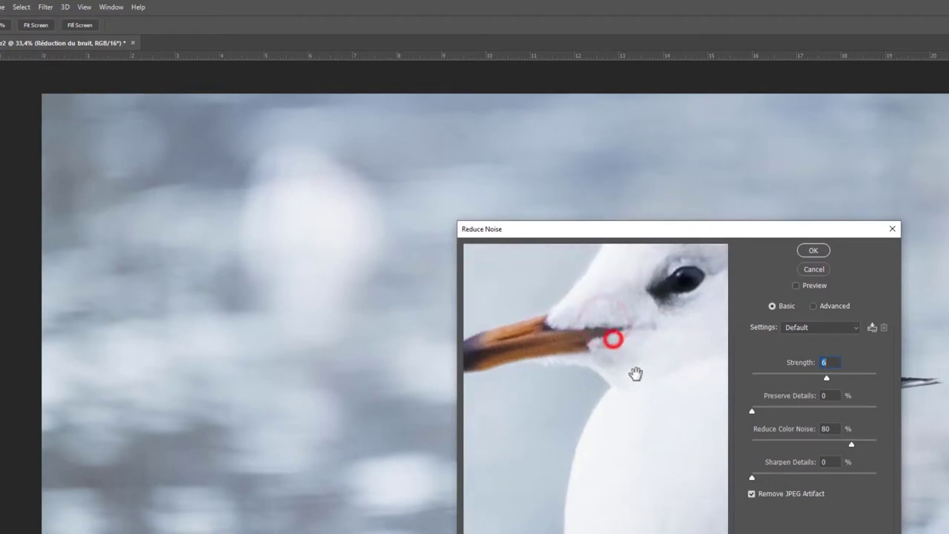
click(796, 286)
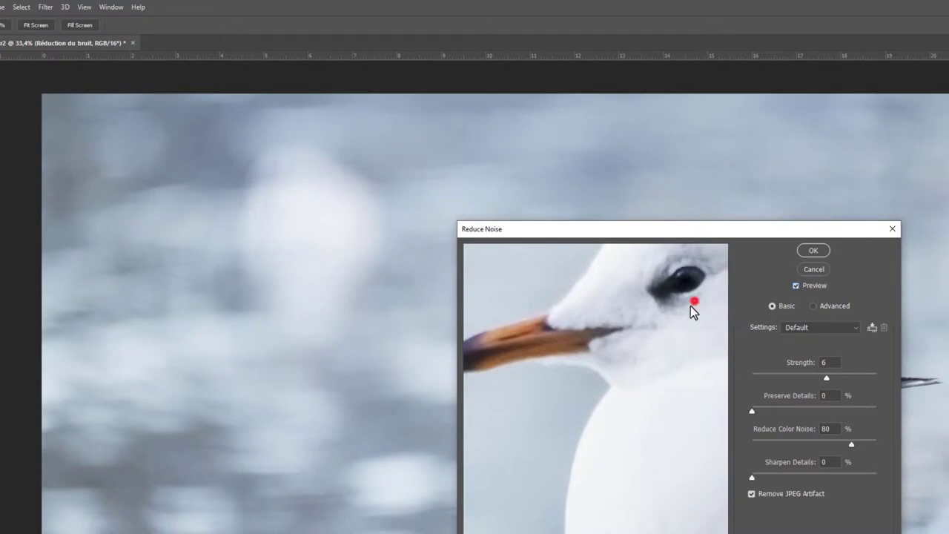
- Inspect the noise-reduction preview on the gull's eye and background grain at 200–300%
mouse_move(690, 305)
mouse_down()
mouse_move(641, 351)
mouse_move(643, 371)
mouse_move(632, 367)
mouse_up()
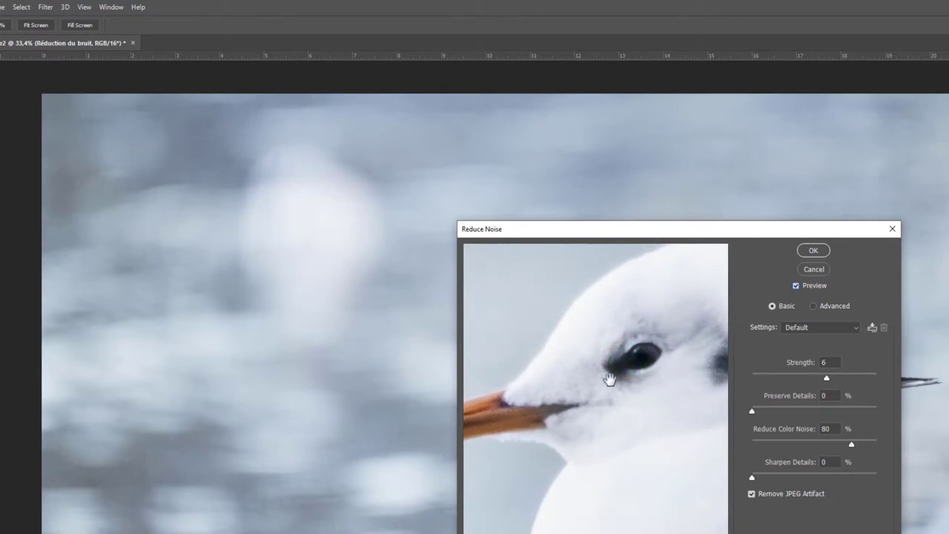
drag(545, 327, 644, 430)
drag(579, 370, 631, 417)
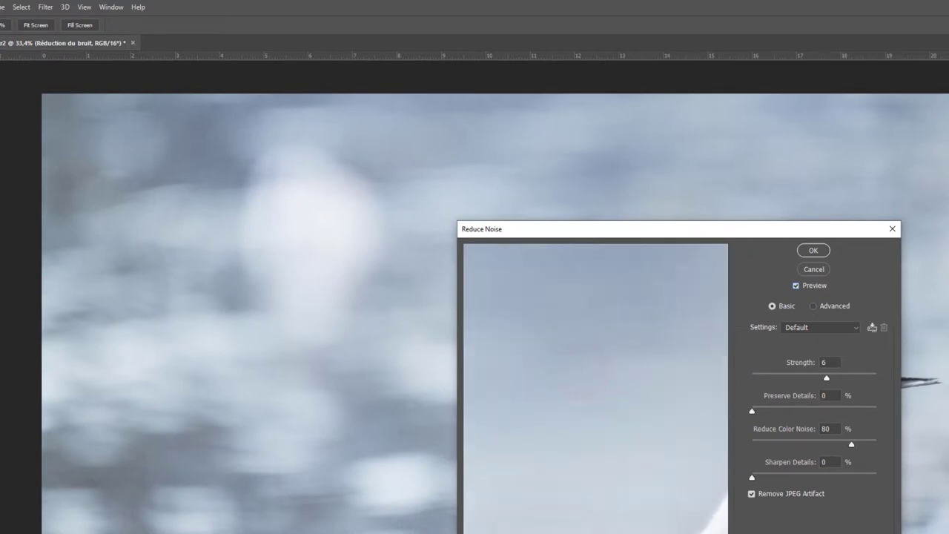
click(621, 532)
click(636, 272)
click(642, 353)
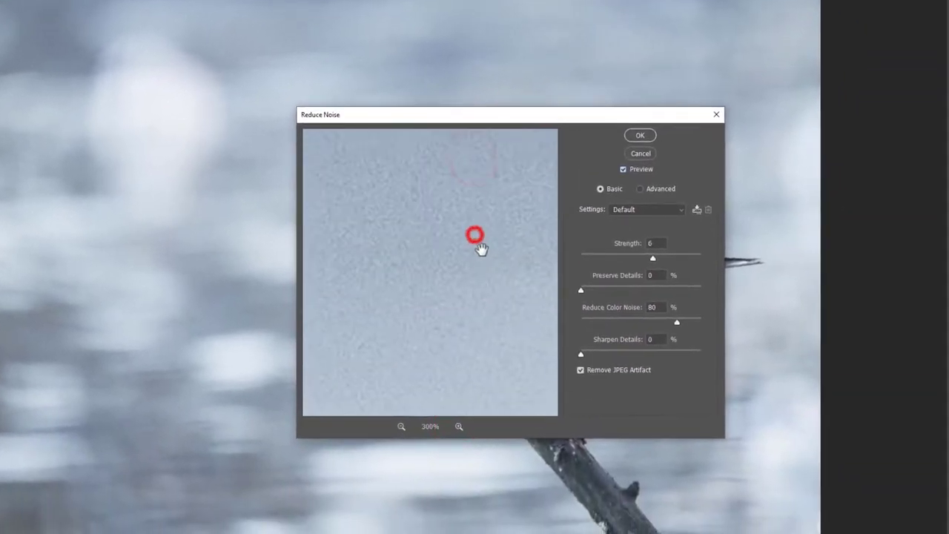
click(401, 426)
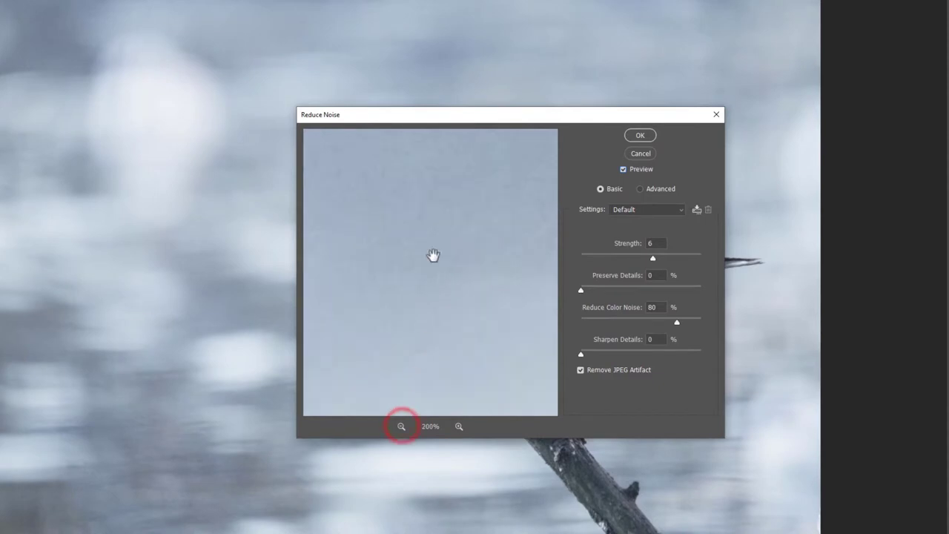
drag(433, 255, 459, 273)
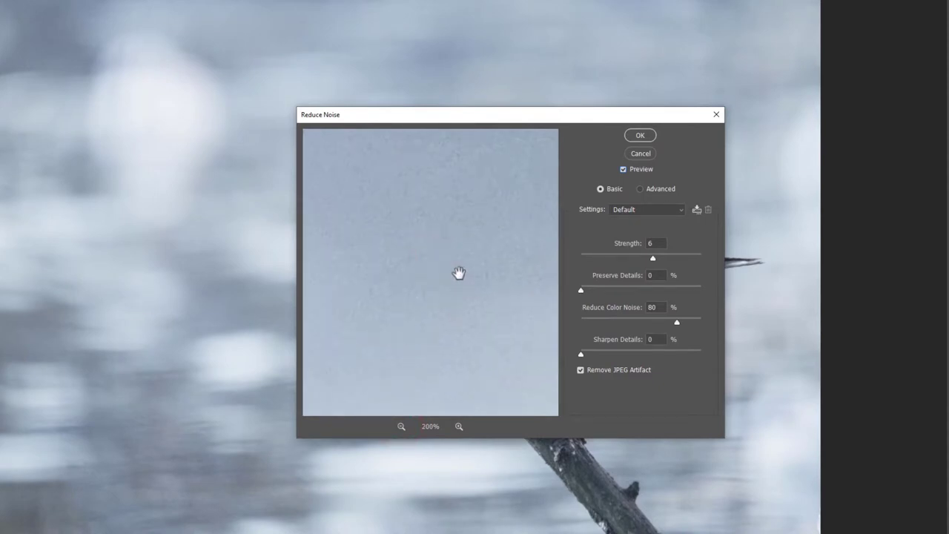
- Apply Reduce Noise with Strength 8 and stronger Reduce Color Noise
click(623, 170)
drag(652, 259, 684, 267)
drag(676, 324, 688, 324)
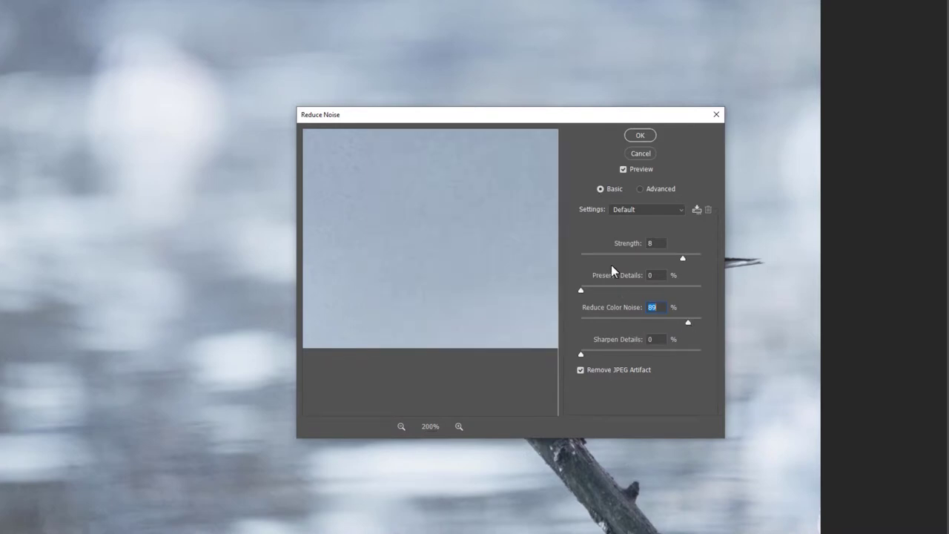
click(640, 135)
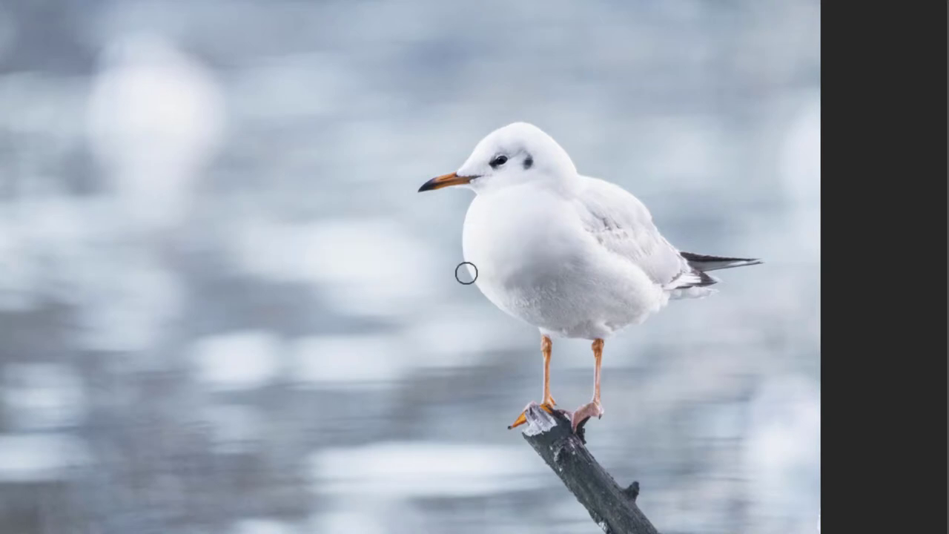
- Zoom in on the smoothed sky and open the Filter > Blur list
scroll(462, 129, up, 2)
scroll(445, 130, up, 2)
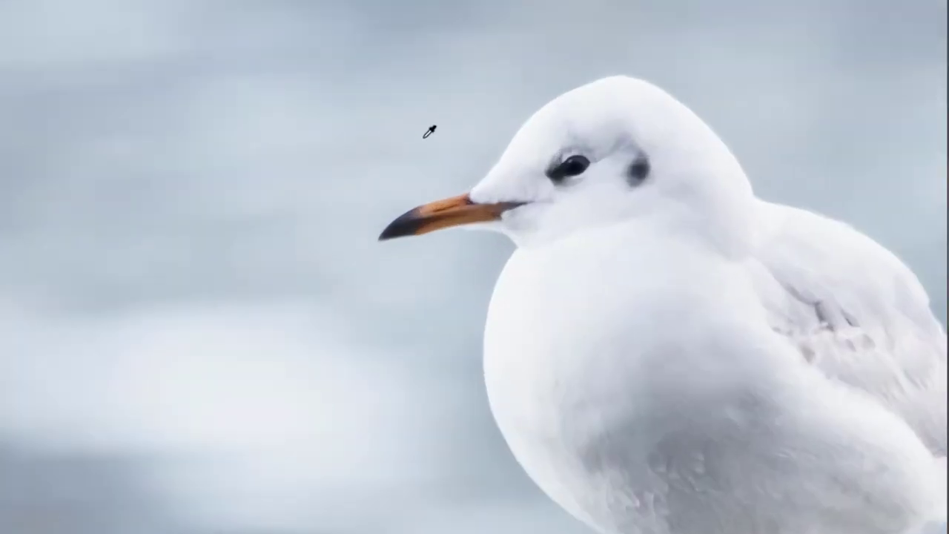
scroll(434, 122, up, 1)
scroll(438, 115, up, 1)
scroll(438, 117, up, 1)
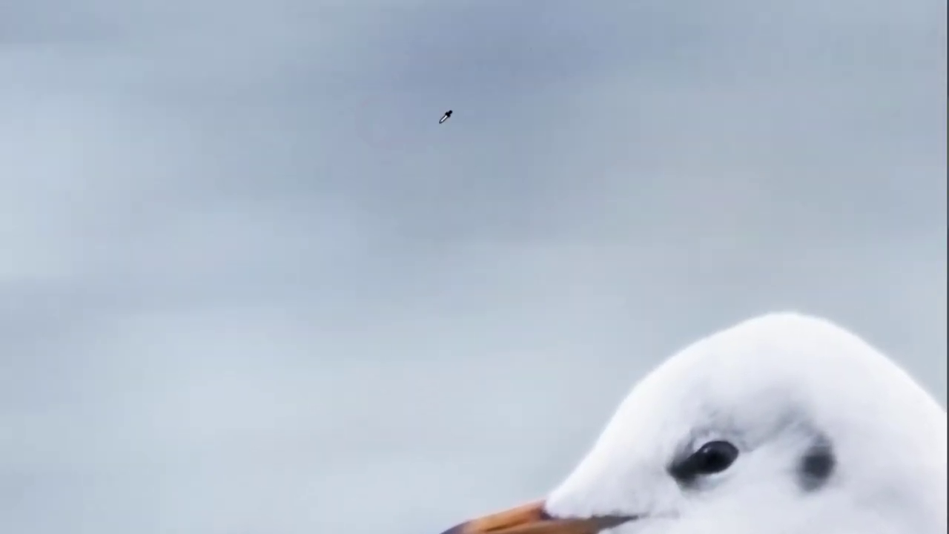
scroll(445, 116, up, 2)
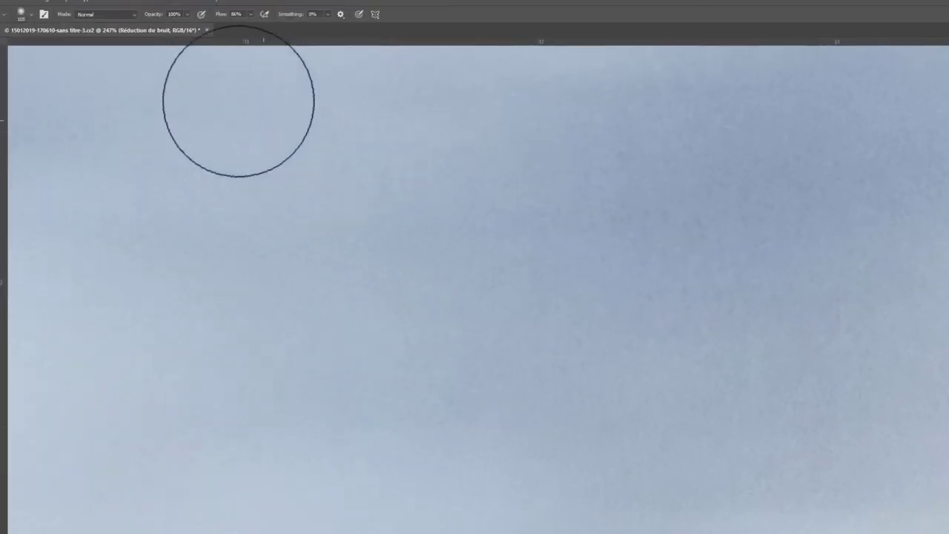
click(151, 7)
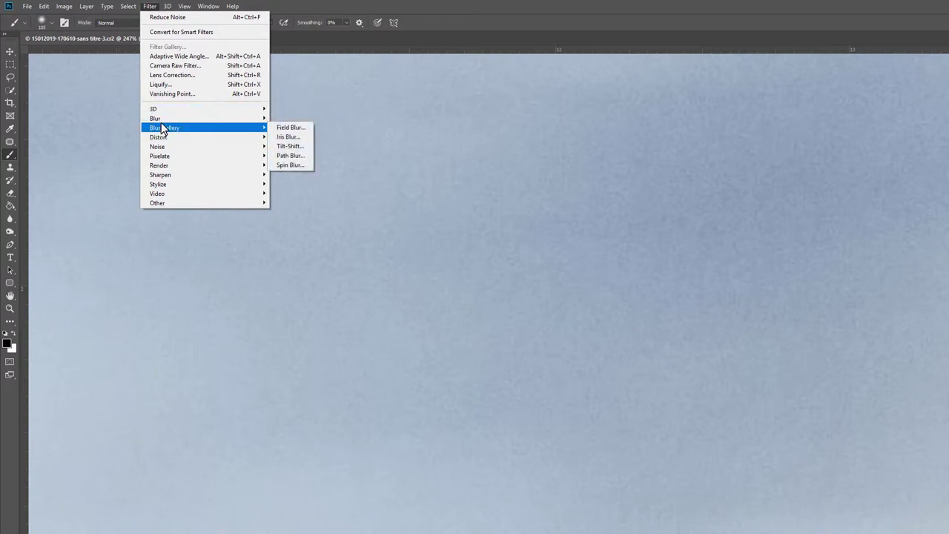
mouse_move(155, 119)
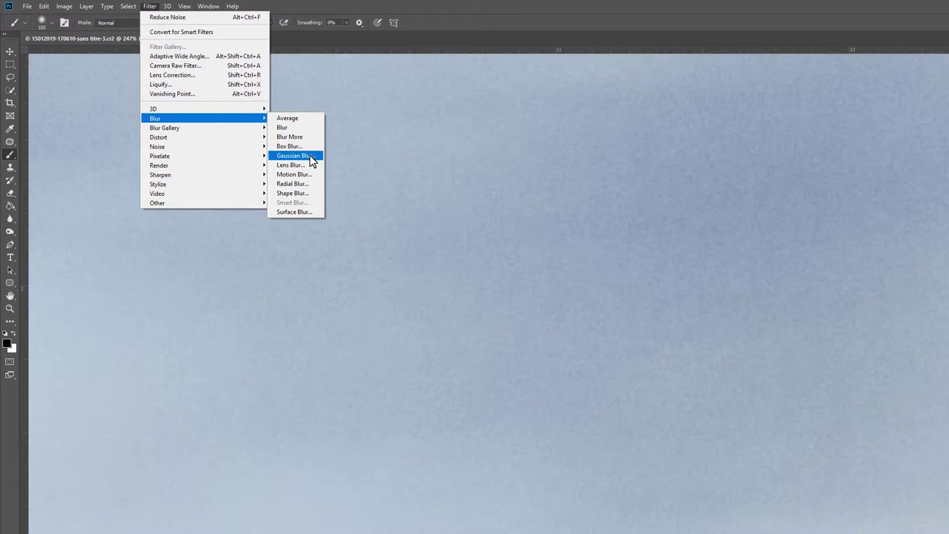
- Apply a 1.5-pixel Gaussian Blur to the Réduction du bruit layer
click(310, 156)
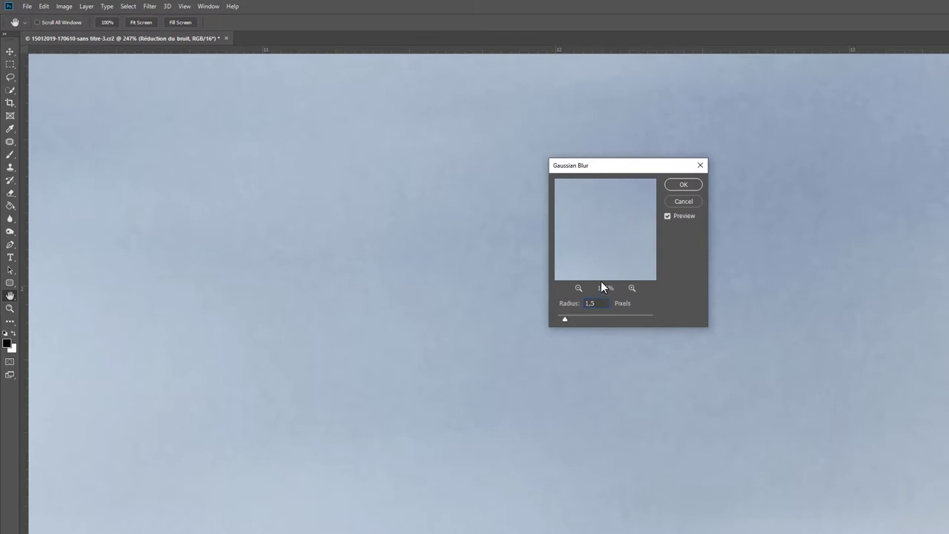
click(684, 184)
key(b)
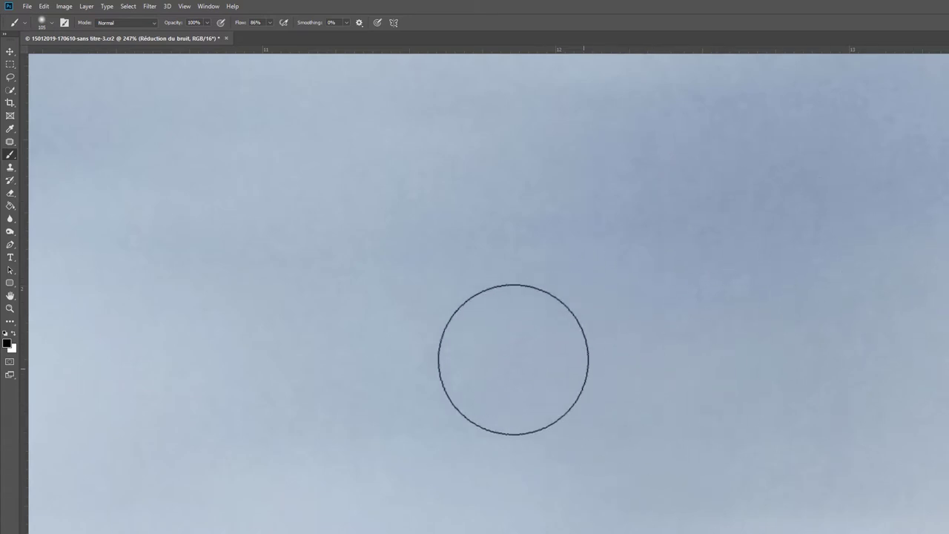
- Inspect the sky and gull's head up close, then target the Bokeh layer's mask
mouse_move(871, 266)
mouse_down()
mouse_move(679, 277)
mouse_move(691, 277)
mouse_up()
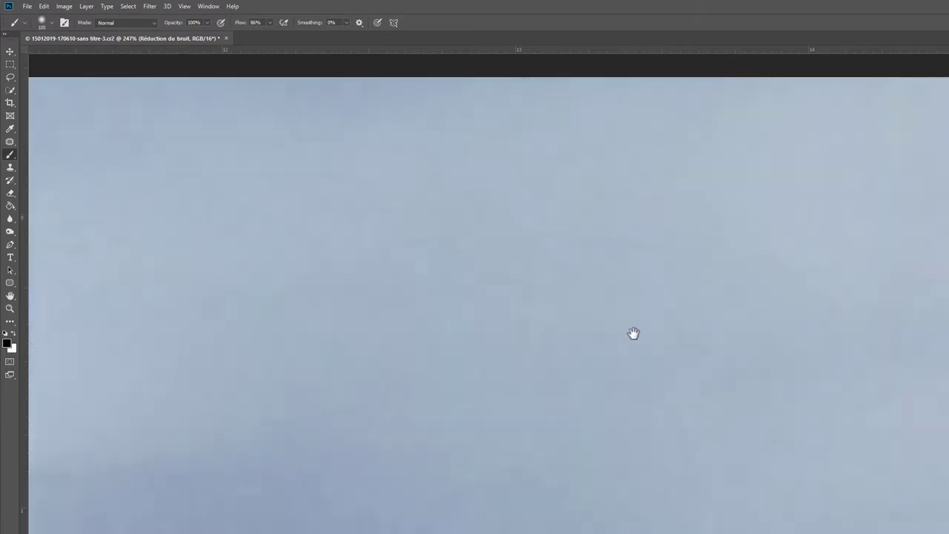
drag(873, 443, 788, 390)
drag(885, 478, 784, 395)
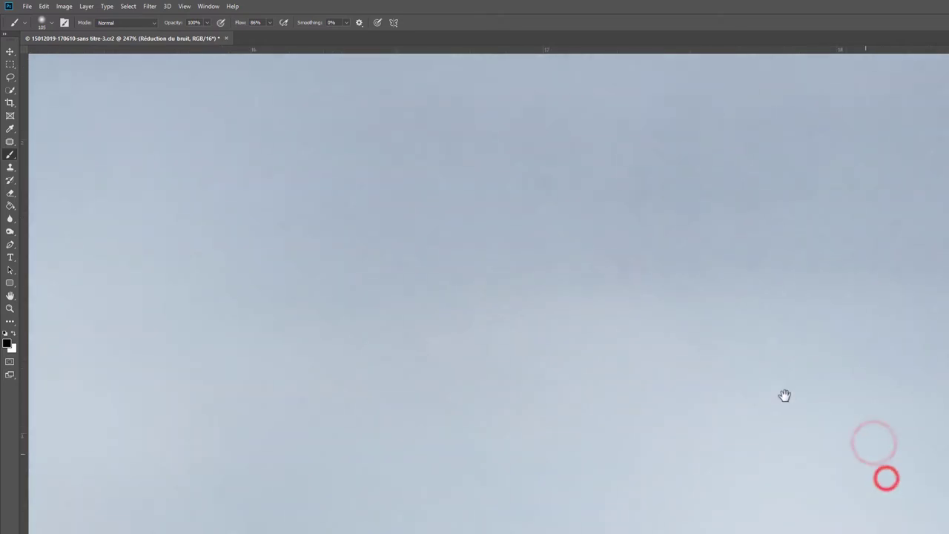
scroll(788, 393, down, 5)
drag(605, 411, 818, 326)
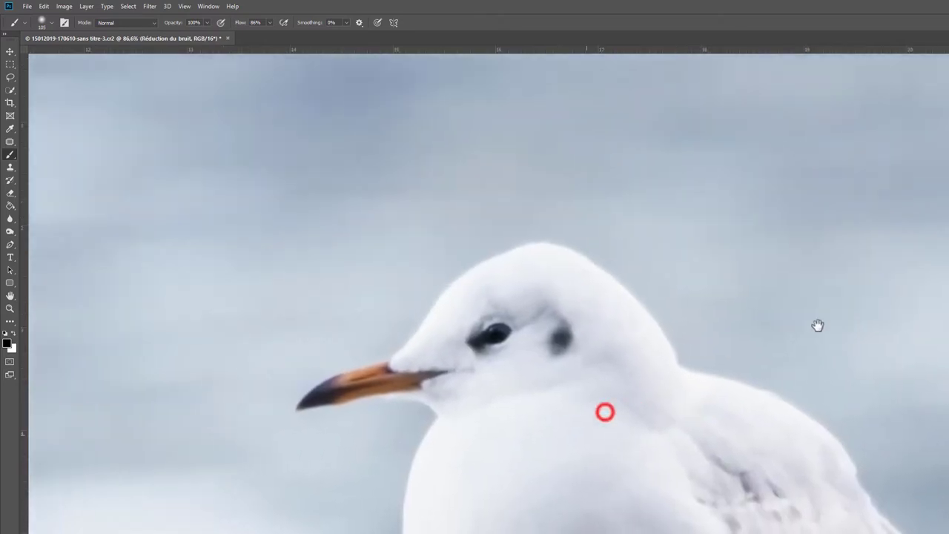
scroll(474, 379, up, 2)
scroll(615, 380, up, 2)
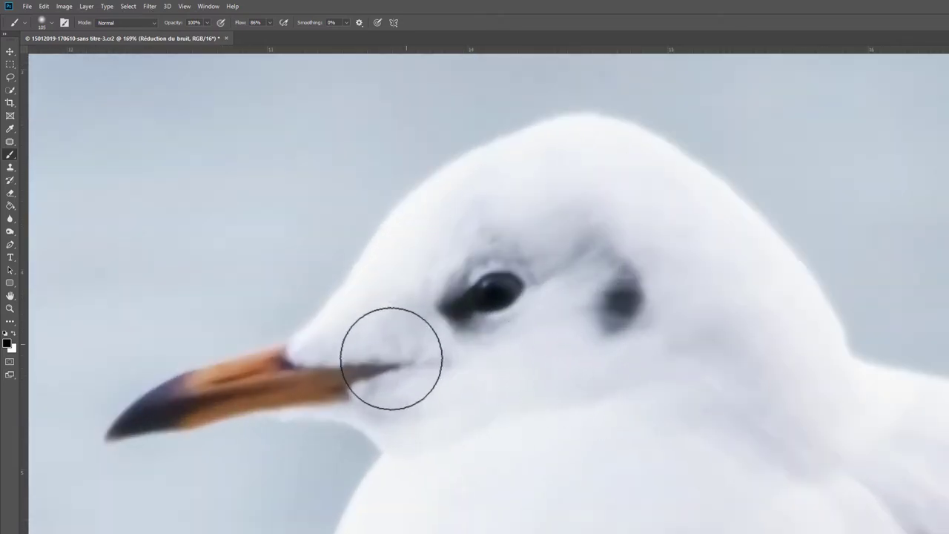
scroll(662, 386, down, 2)
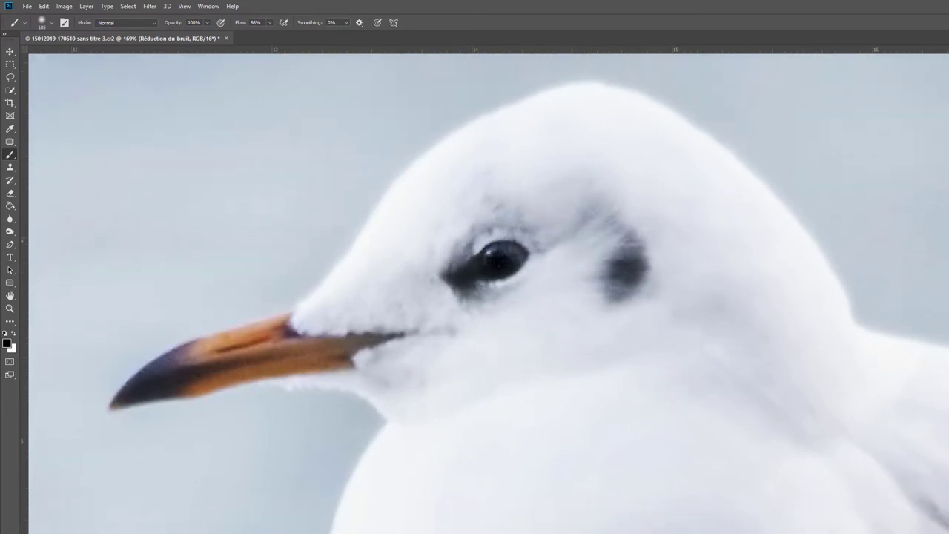
scroll(576, 445, down, 5)
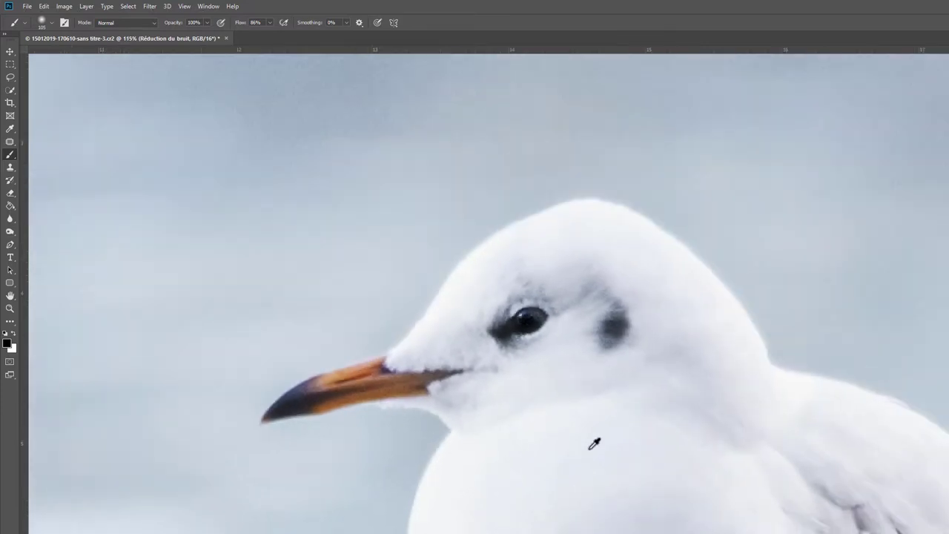
scroll(577, 445, down, 2)
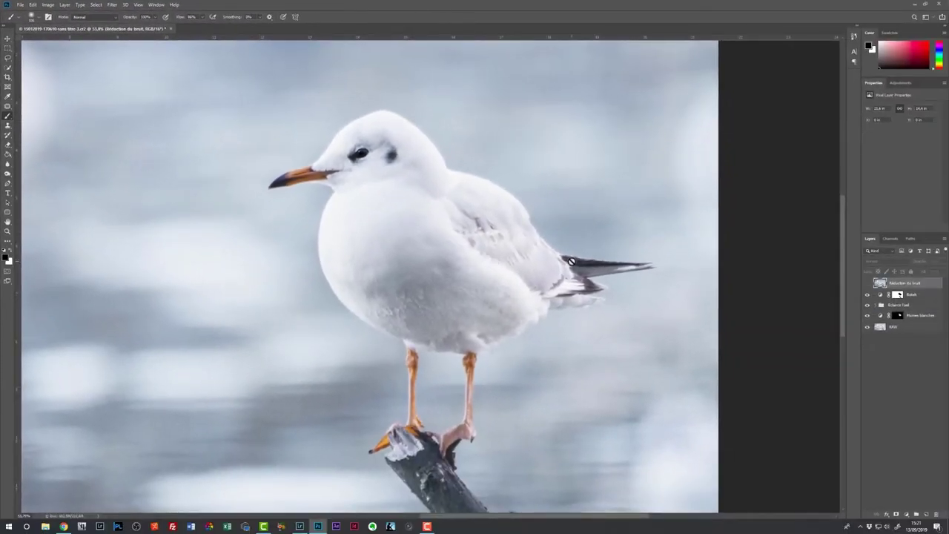
click(868, 285)
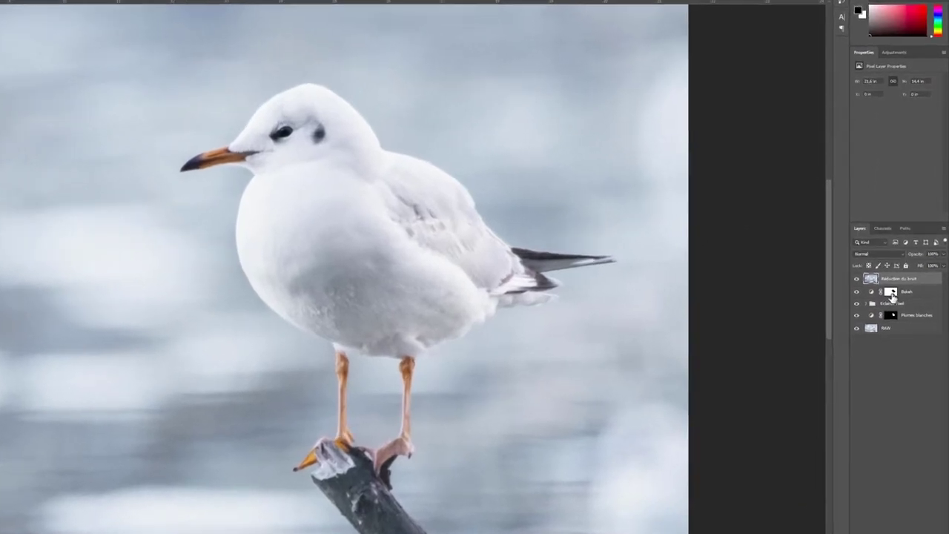
click(897, 296)
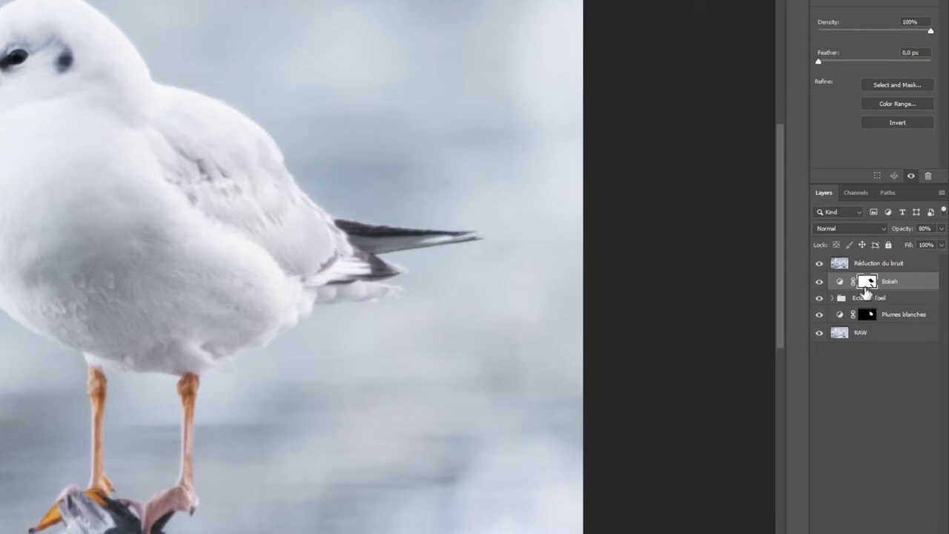
- Load the Bokeh mask as a gull-and-branch selection, then select the Réduction du bruit layer
drag(865, 293, 871, 289)
ctrl+click(871, 284)
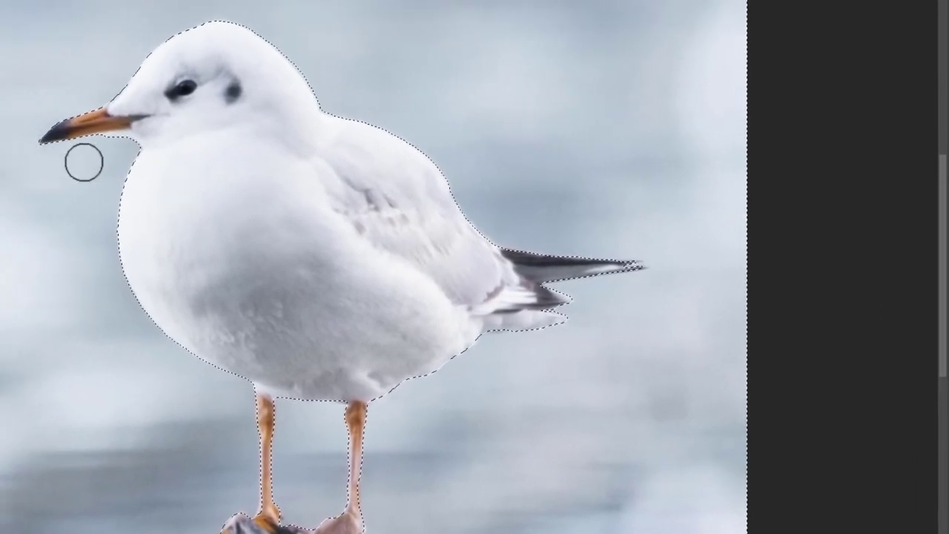
scroll(100, 189, up, 1)
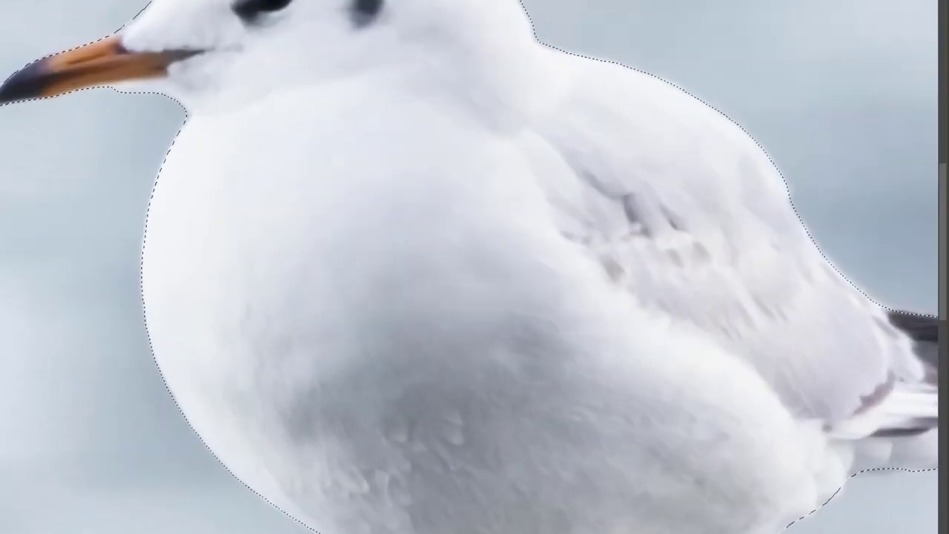
click(318, 42)
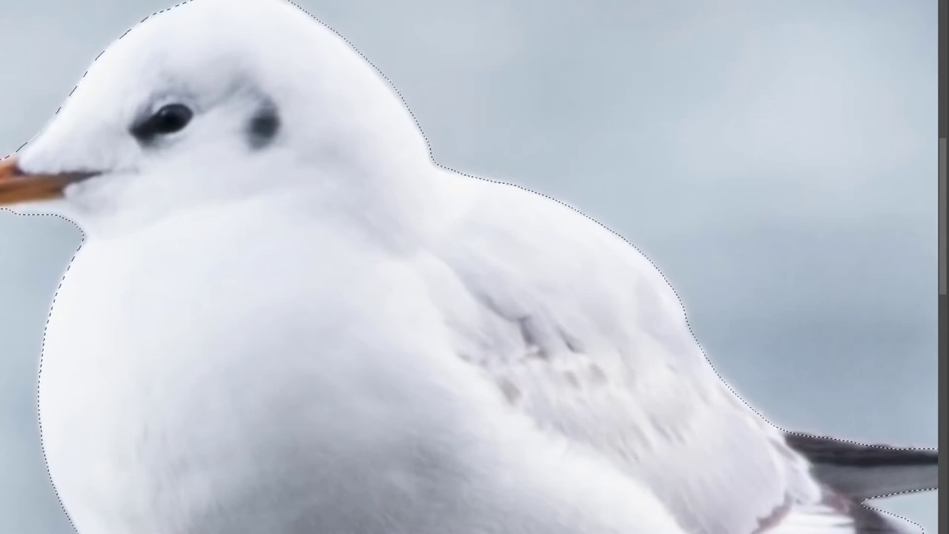
scroll(485, 297, down, 3)
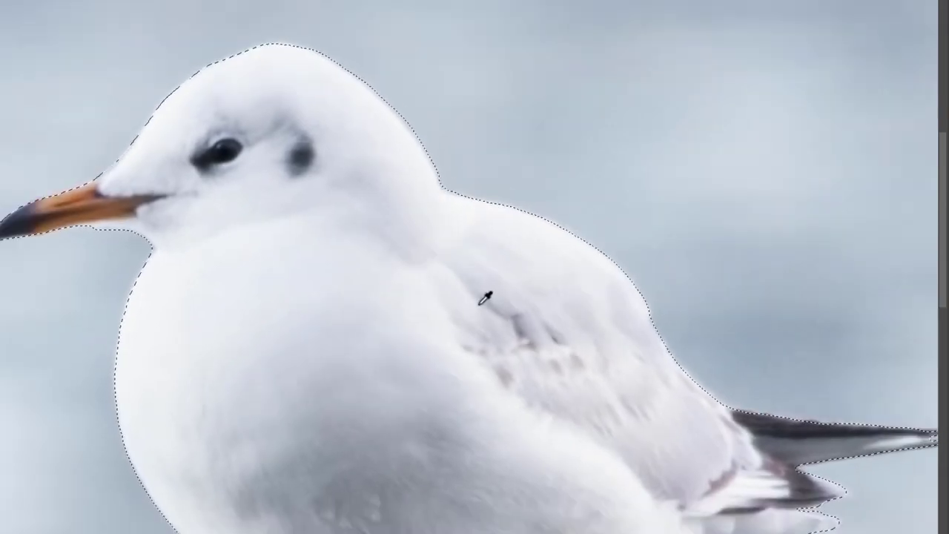
scroll(485, 297, down, 1)
drag(557, 467, 522, 434)
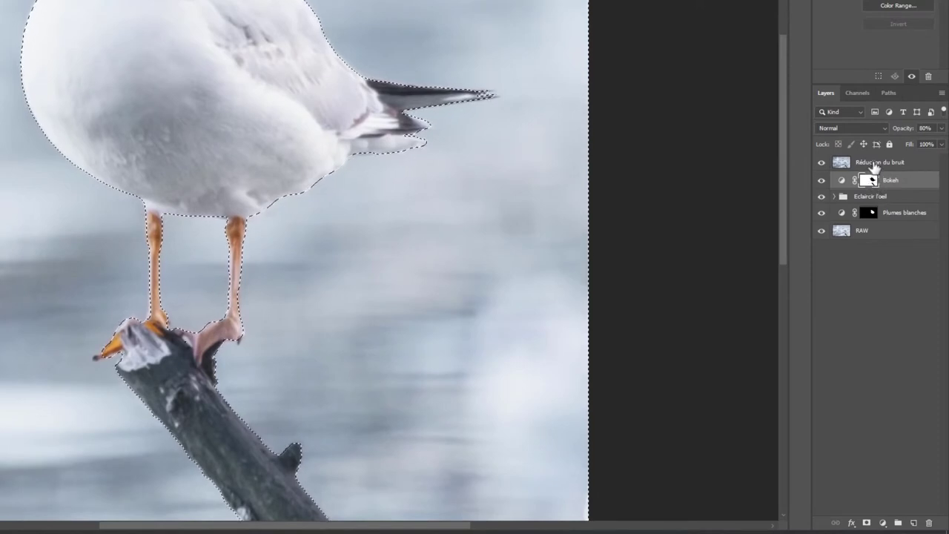
click(873, 163)
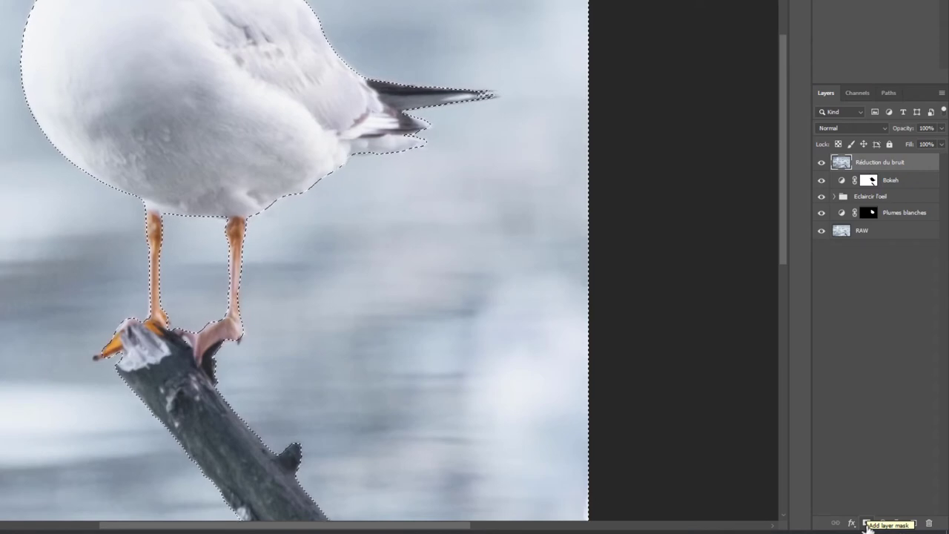
- Add a mask to Réduction du bruit from the selection and paint leftover grey spots black
click(867, 524)
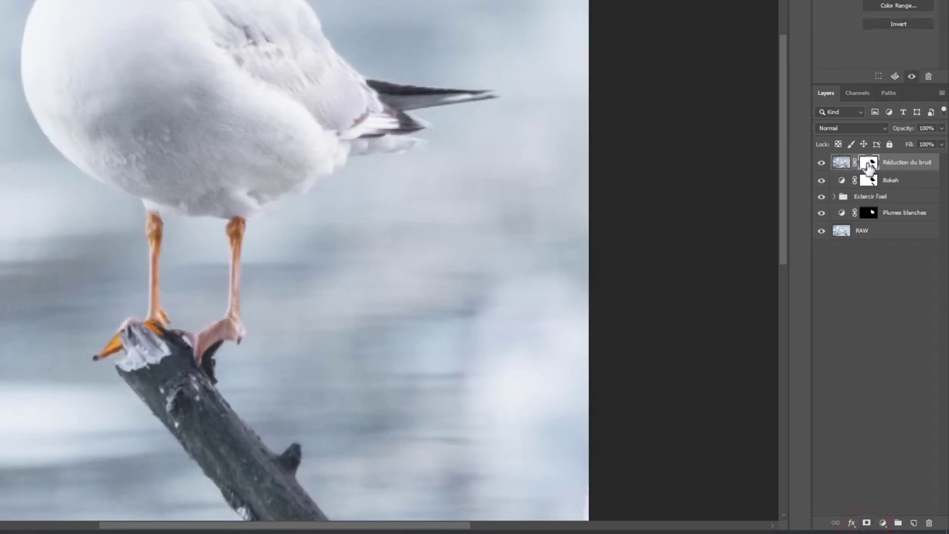
alt+click(871, 165)
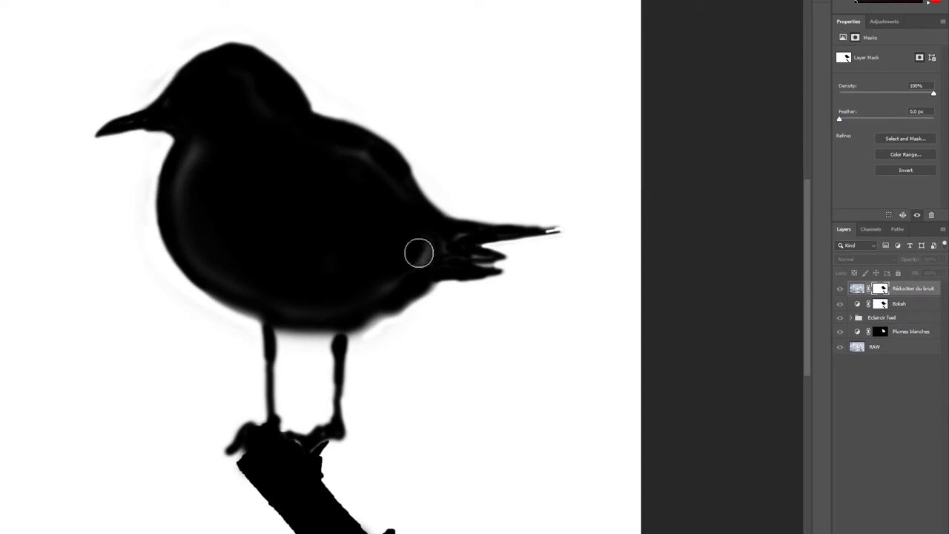
drag(426, 251, 415, 265)
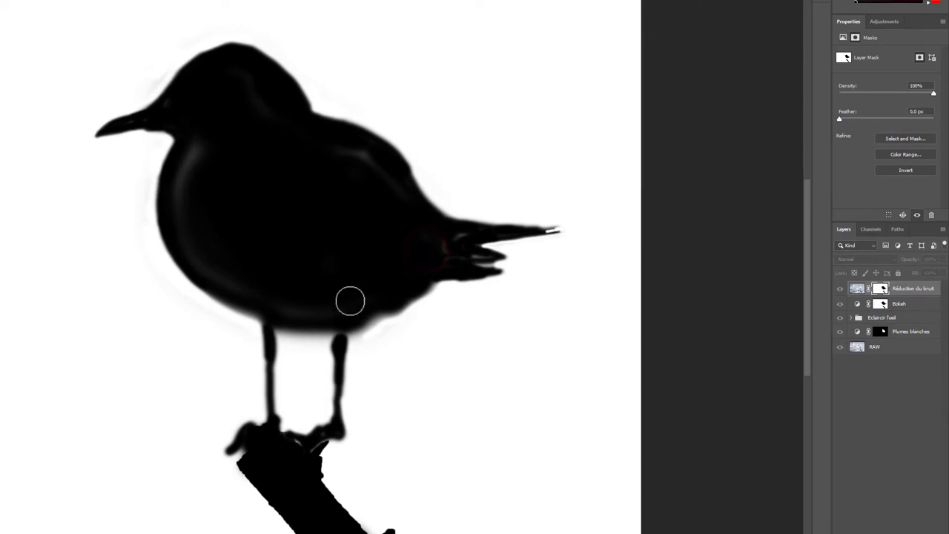
mouse_move(199, 252)
mouse_down()
mouse_move(192, 153)
mouse_move(188, 197)
mouse_up()
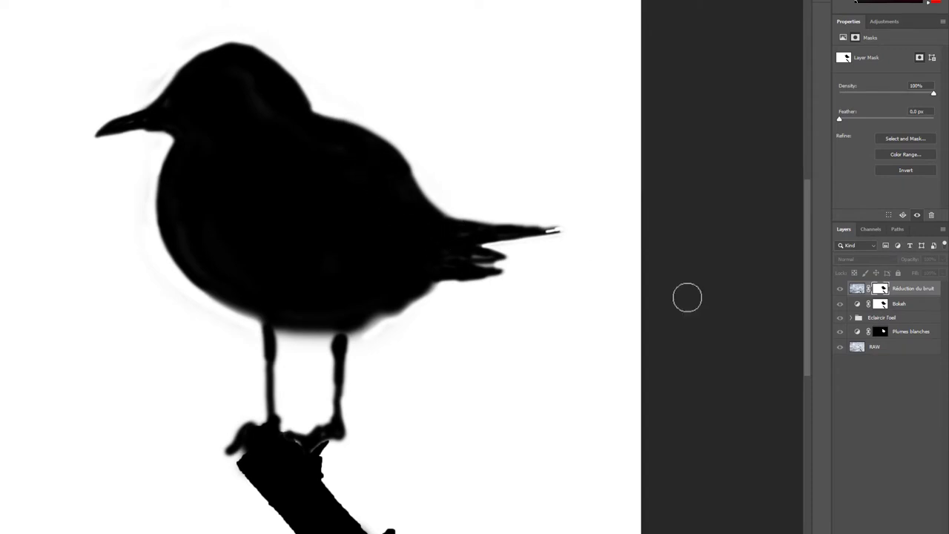
alt+click(881, 291)
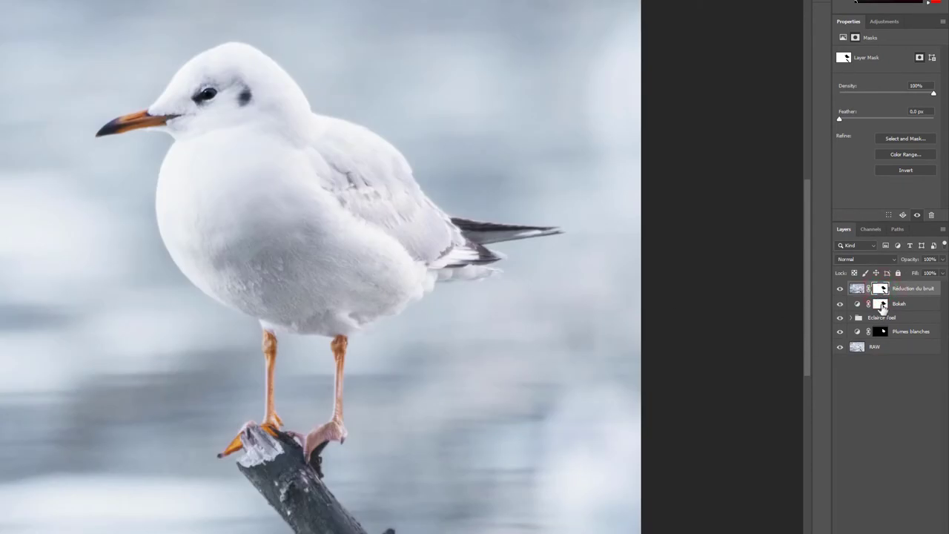
- Compare the Réduction du bruit layer off and on around the gull's head
drag(882, 306, 883, 292)
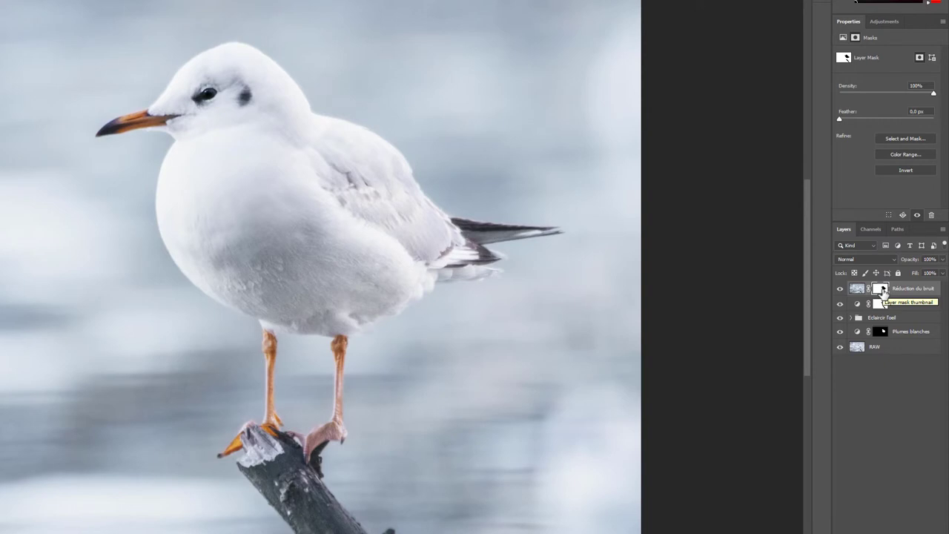
scroll(187, 102, up, 3)
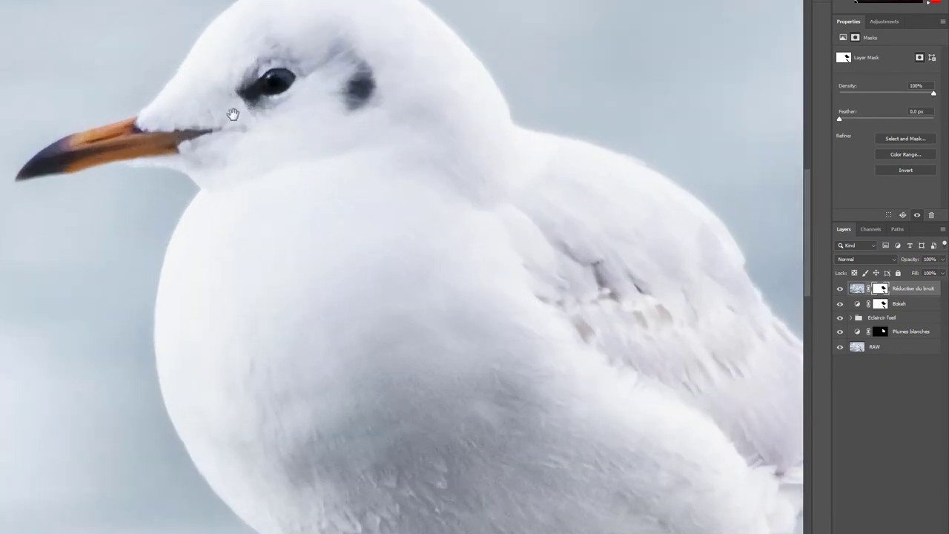
drag(233, 114, 348, 267)
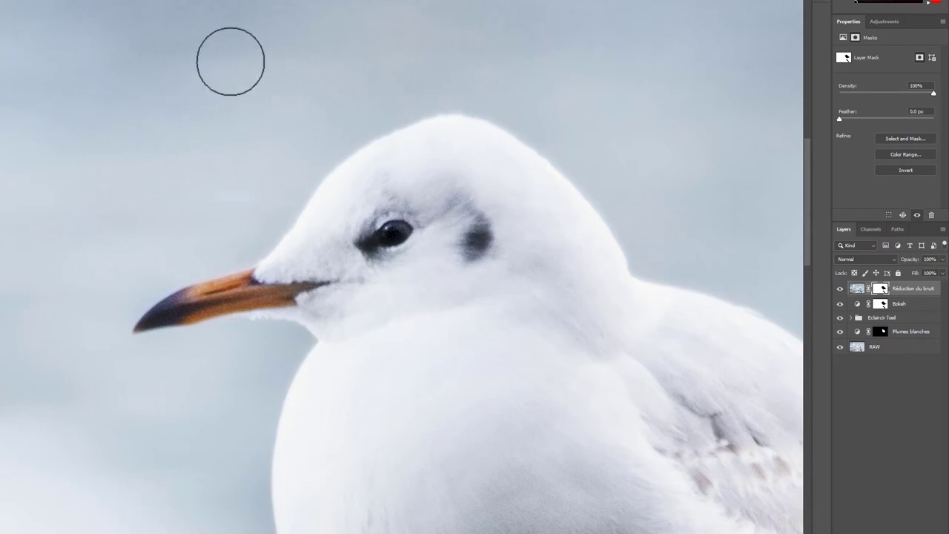
click(840, 288)
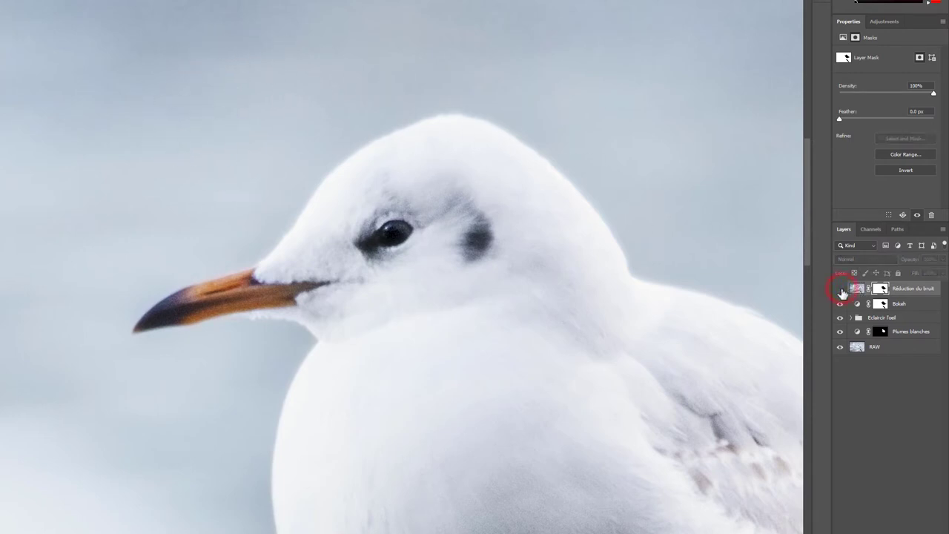
click(840, 288)
click(840, 289)
click(840, 288)
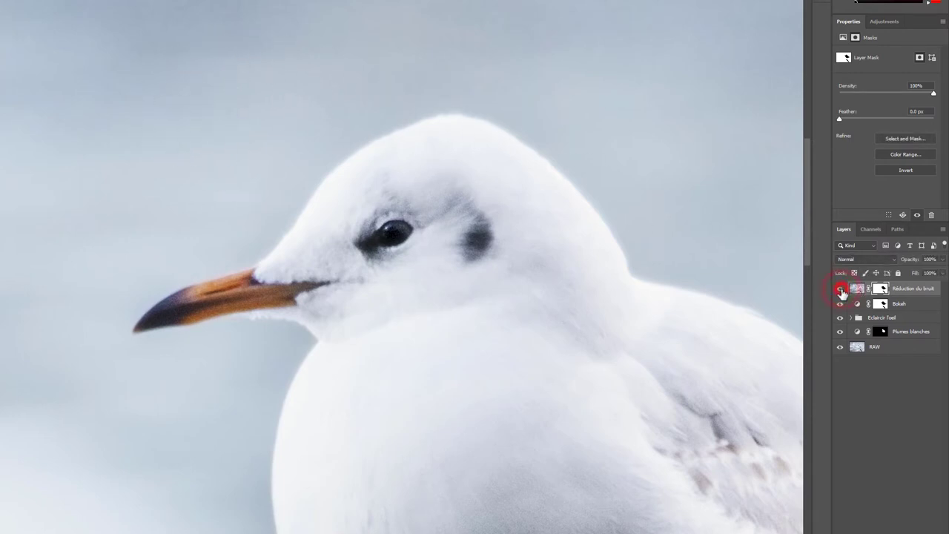
scroll(355, 361, down, 2)
scroll(355, 361, down, 2)
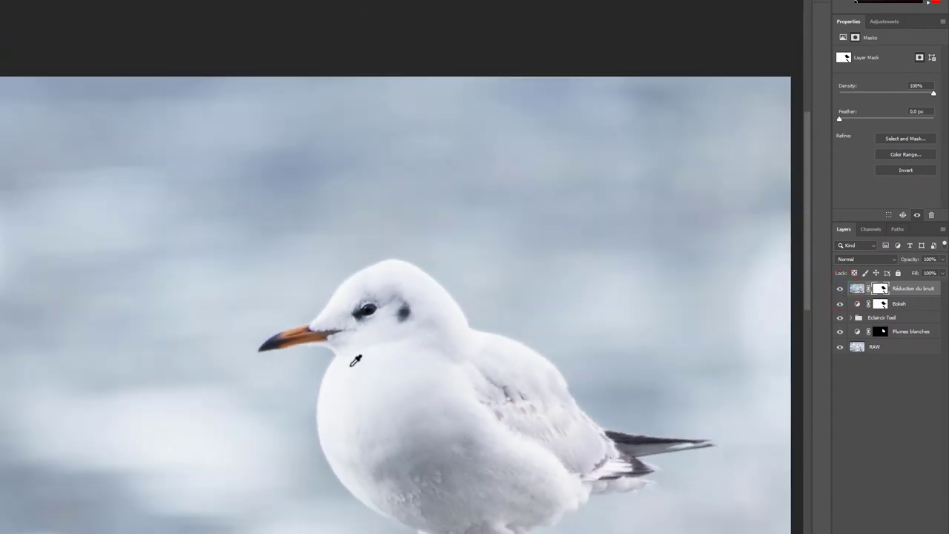
scroll(355, 361, down, 1)
scroll(356, 361, down, 1)
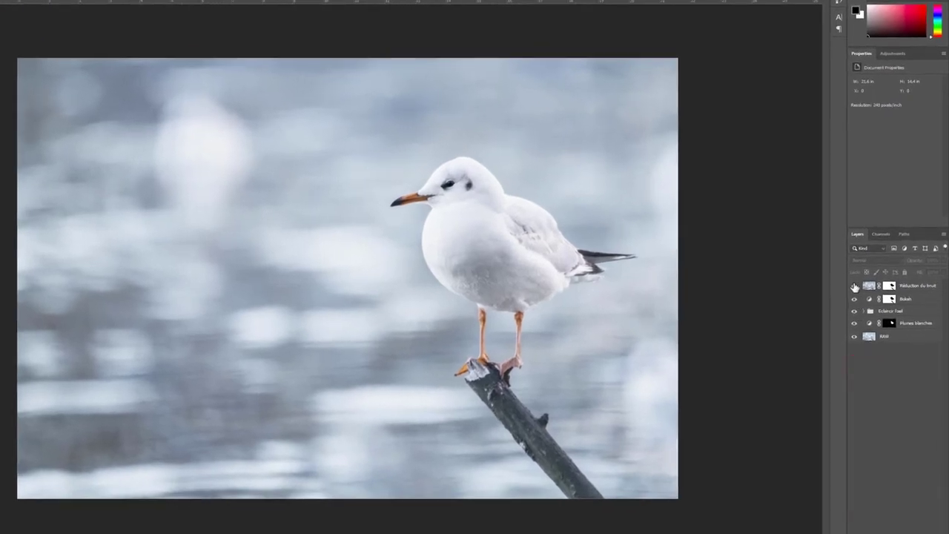
drag(854, 286, 856, 324)
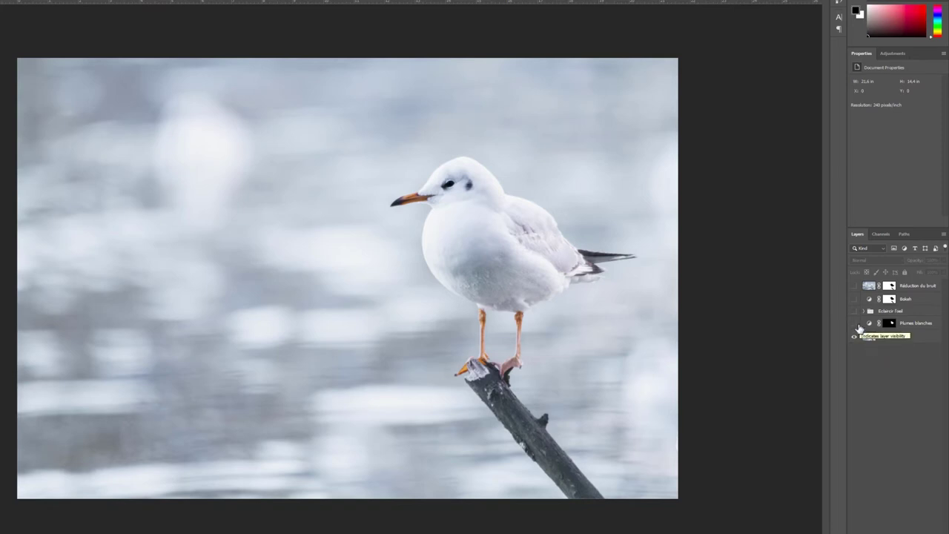
key(ctrl+plus)
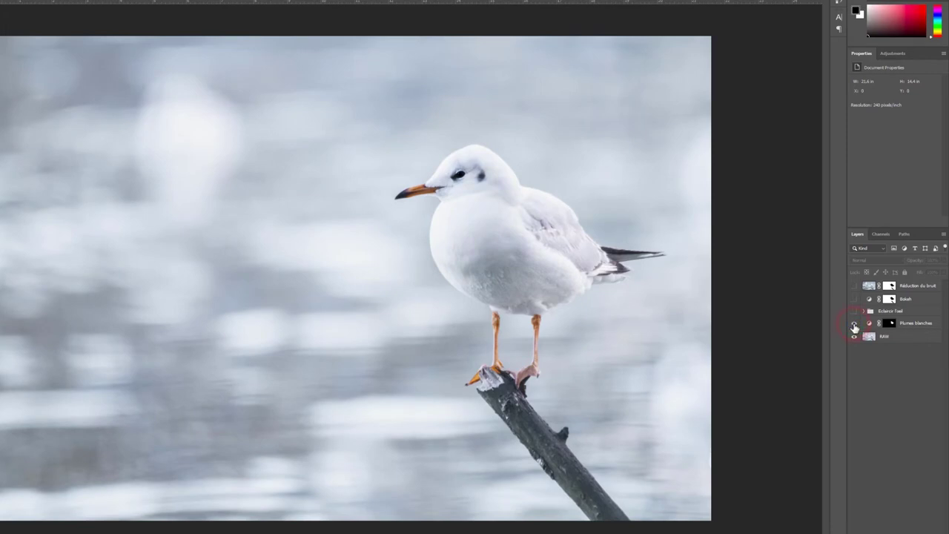
click(854, 324)
click(855, 312)
click(854, 300)
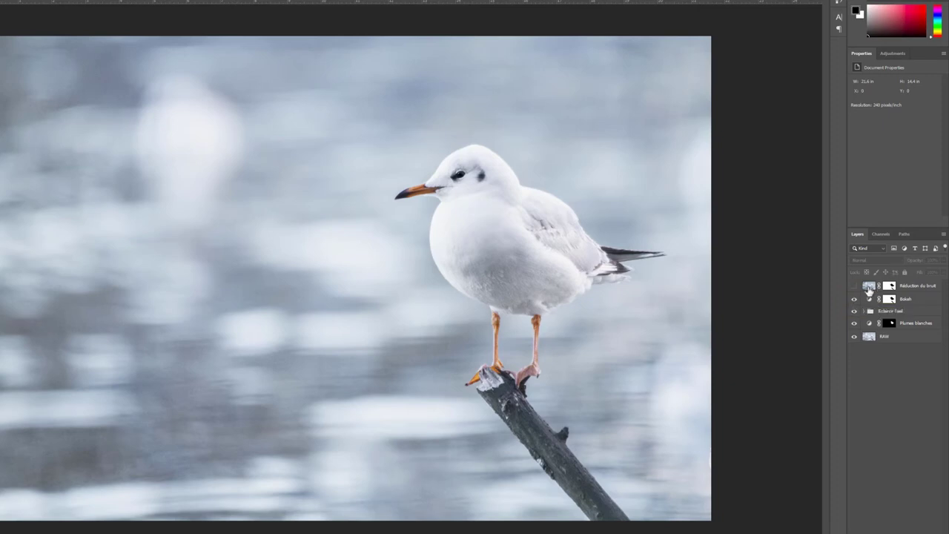
click(853, 286)
click(854, 287)
click(913, 285)
scroll(598, 255, up, 2)
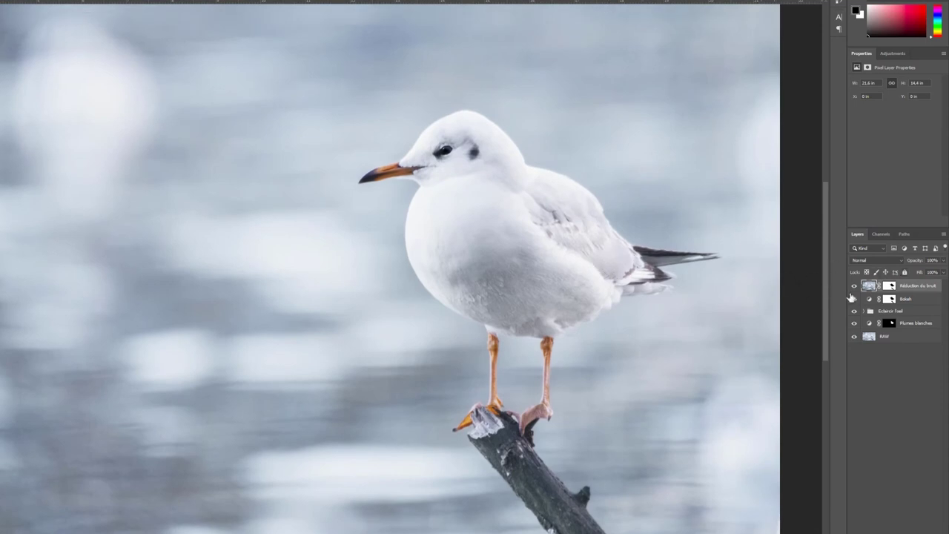
- Lower the Réduction du bruit layer's opacity to about 40%
click(942, 261)
drag(941, 272, 918, 276)
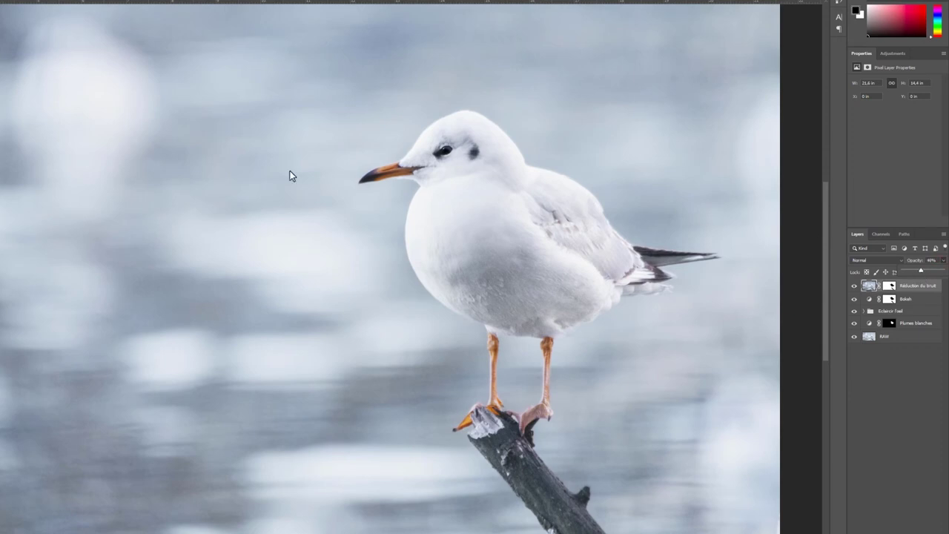